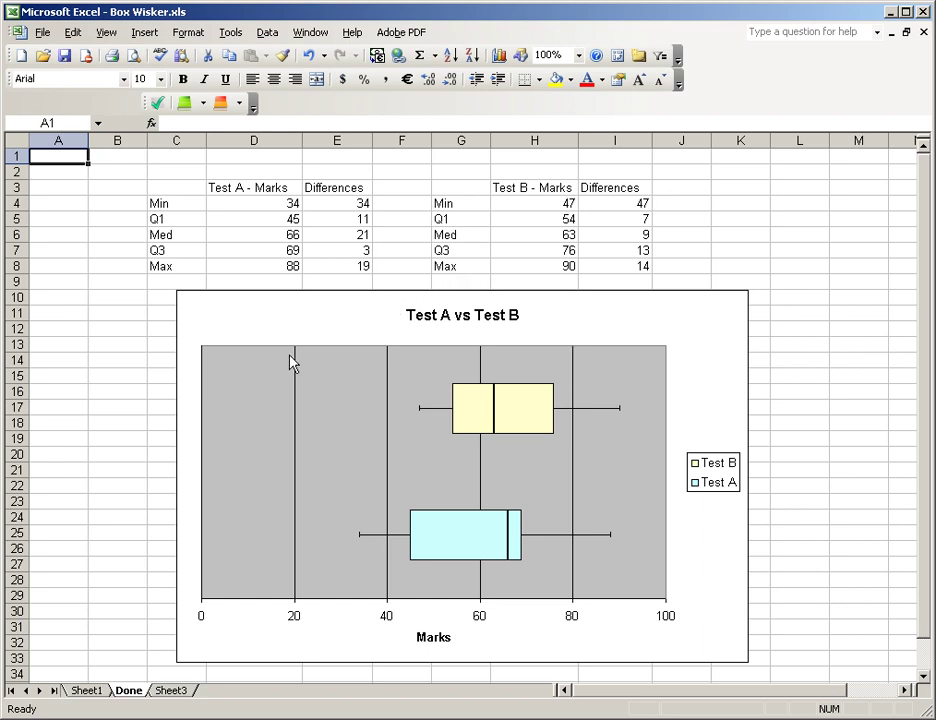
{"action": "left_click", "coordinate": [170, 691]}
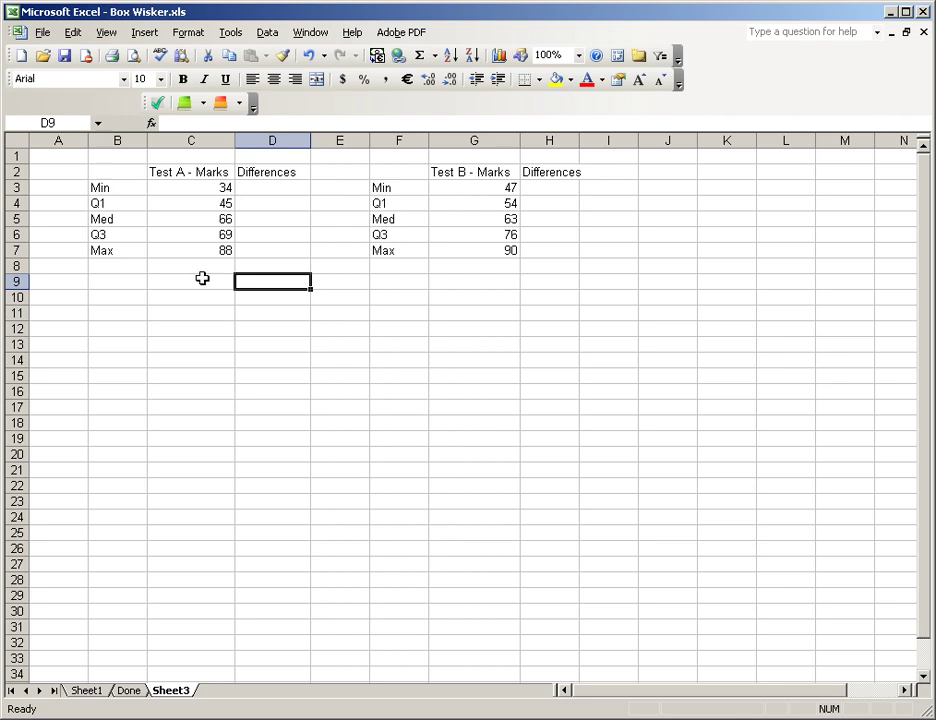
{"action": "left_click", "coordinate": [202, 184]}
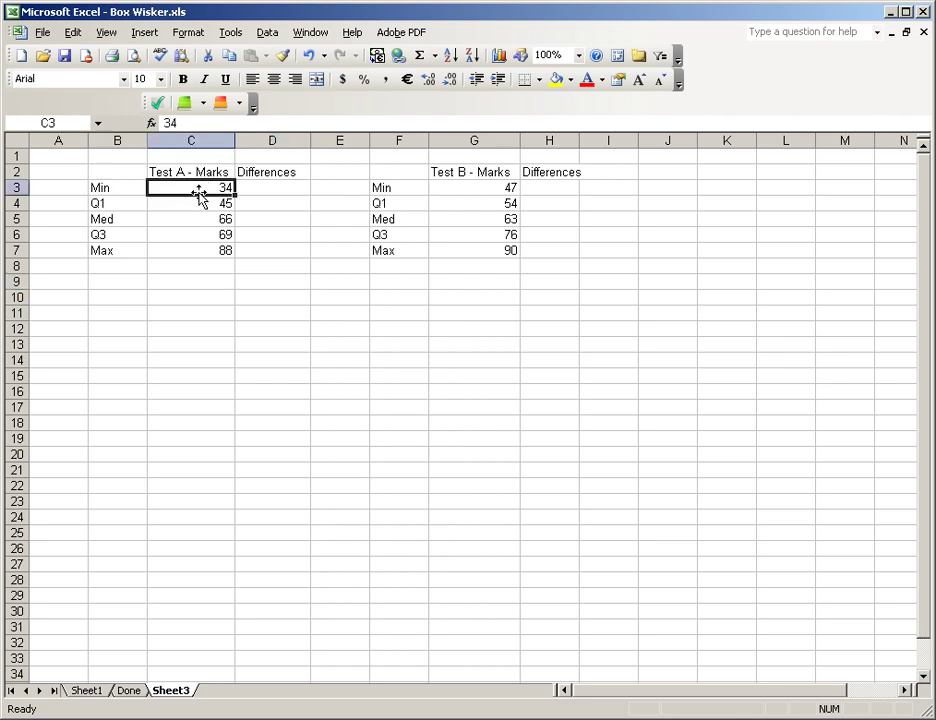
{"action": "left_click_drag", "start_coordinate": [198, 186], "coordinate": [198, 249]}
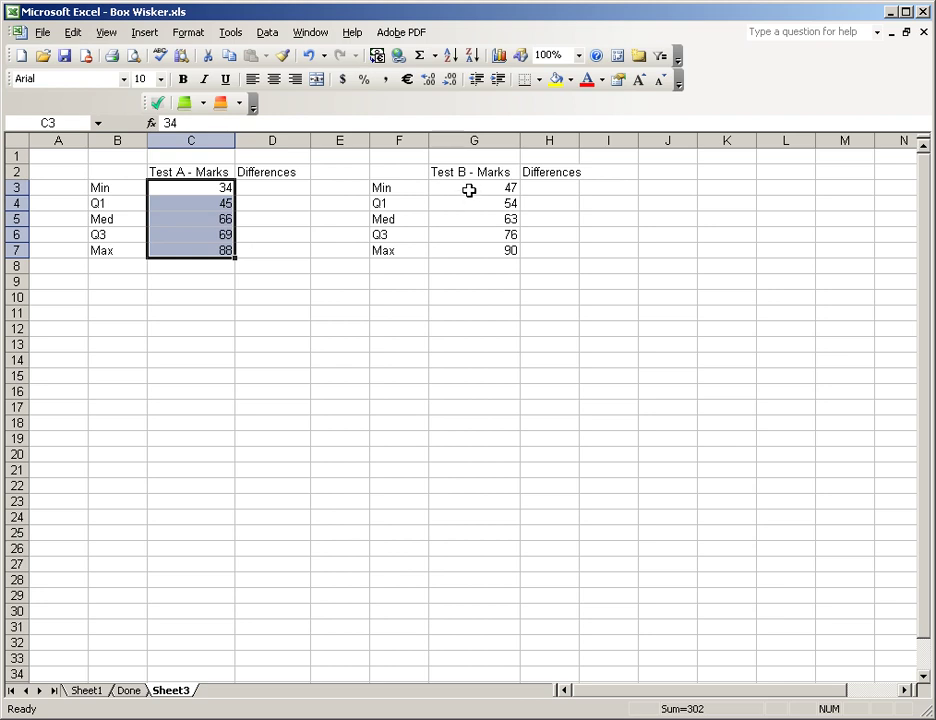
{"action": "left_click_drag", "start_coordinate": [470, 188], "coordinate": [470, 249]}
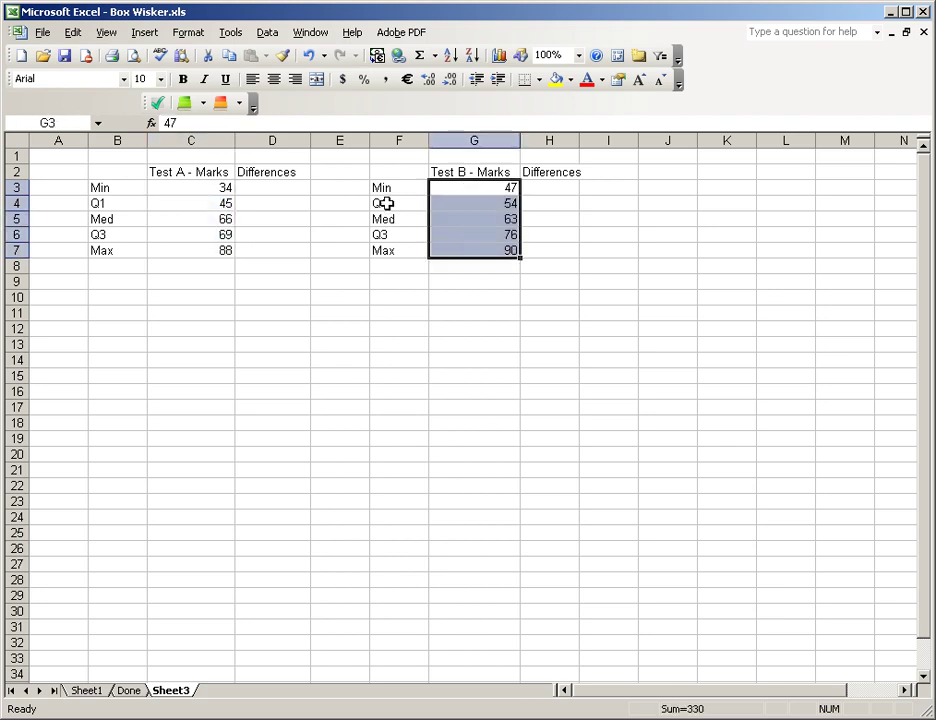
{"action": "left_click", "coordinate": [125, 188]}
{"action": "left_click", "coordinate": [107, 205]}
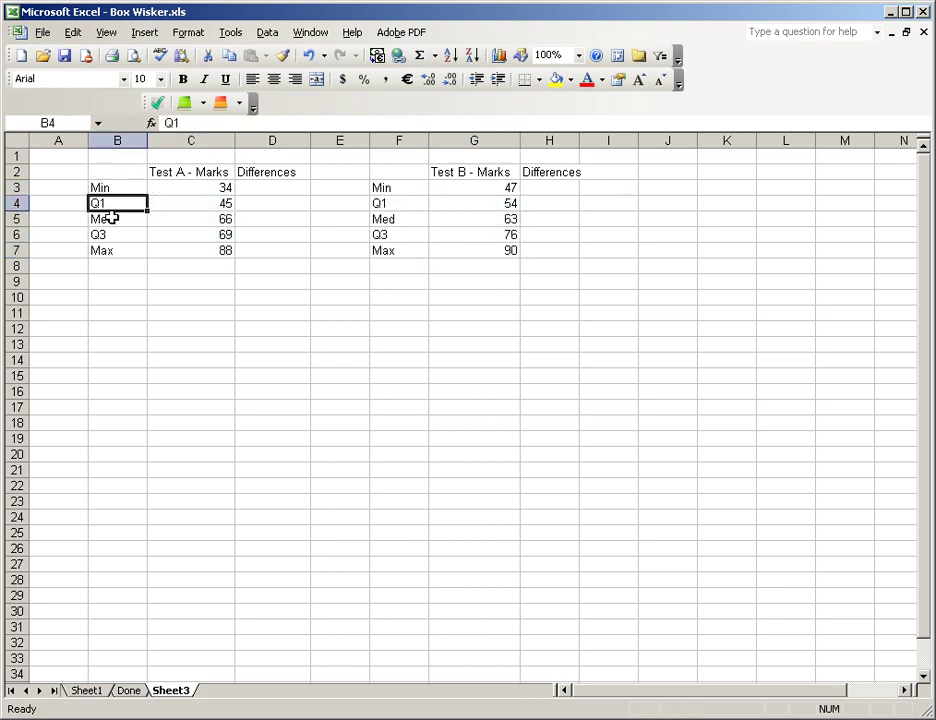
{"action": "left_click", "coordinate": [130, 226]}
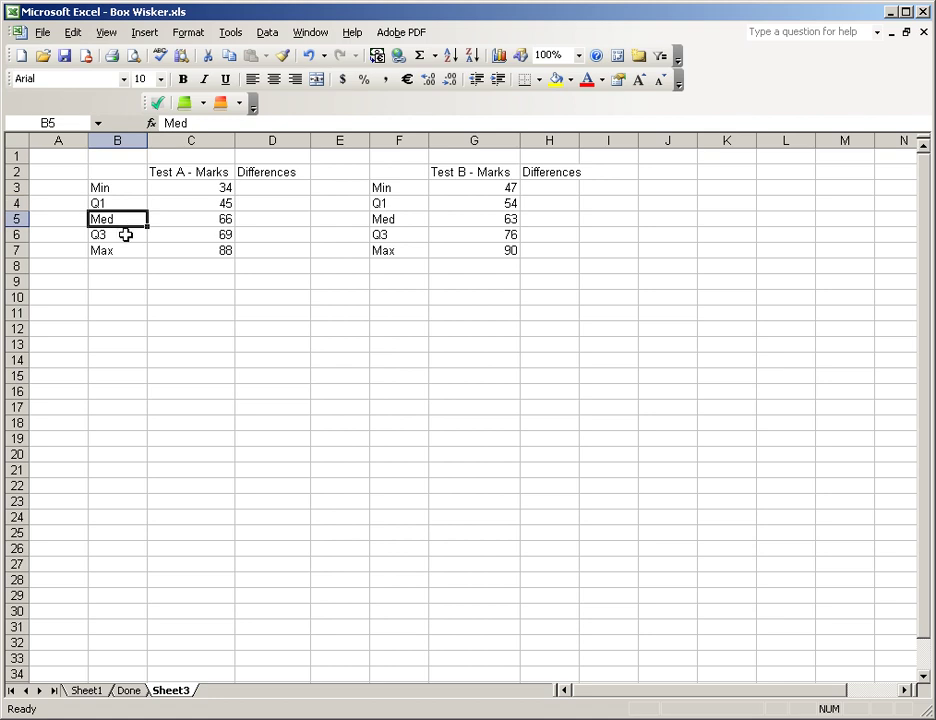
{"action": "left_click", "coordinate": [130, 236]}
{"action": "left_click", "coordinate": [130, 249]}
{"action": "left_click_drag", "start_coordinate": [405, 188], "coordinate": [403, 249]}
{"action": "left_click", "coordinate": [455, 186]}
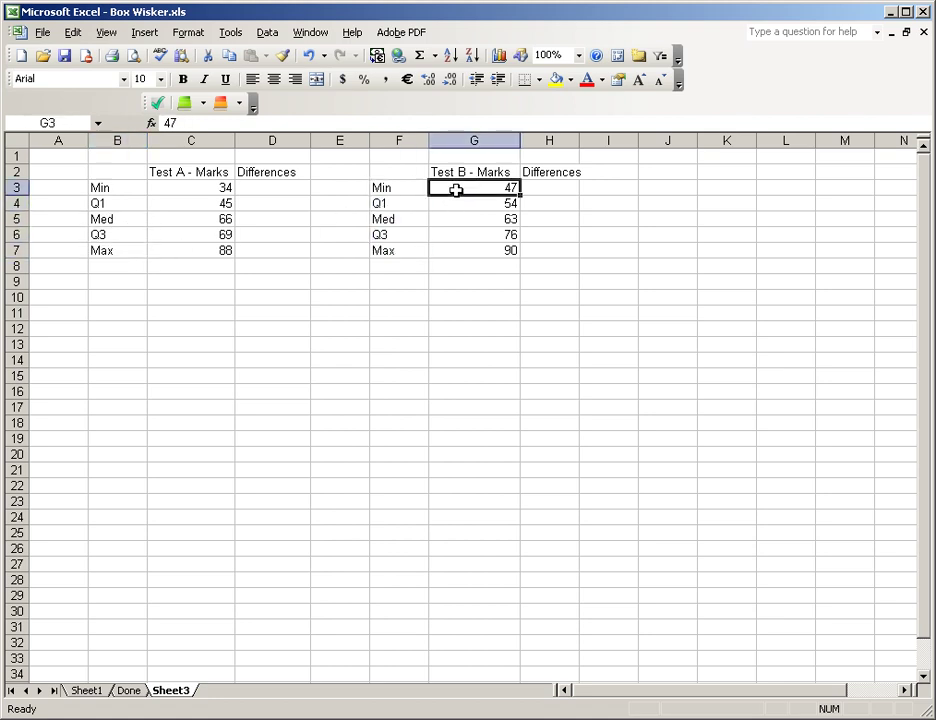
{"action": "left_click", "coordinate": [266, 187]}
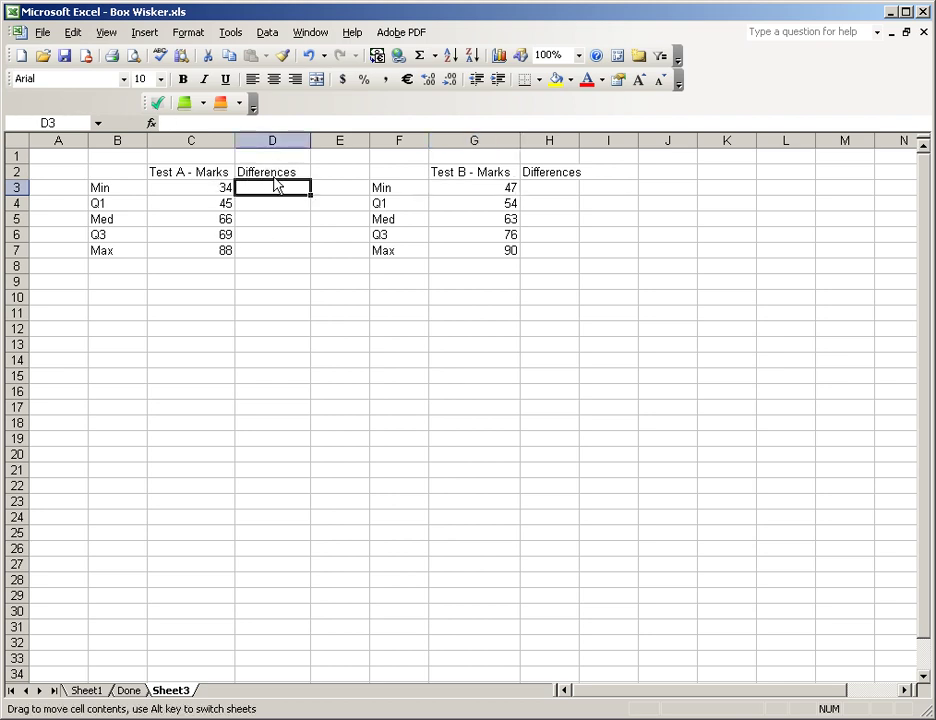
{"action": "left_click", "coordinate": [278, 171]}
{"action": "left_click_drag", "start_coordinate": [274, 187], "coordinate": [274, 251]}
{"action": "left_click", "coordinate": [272, 186]}
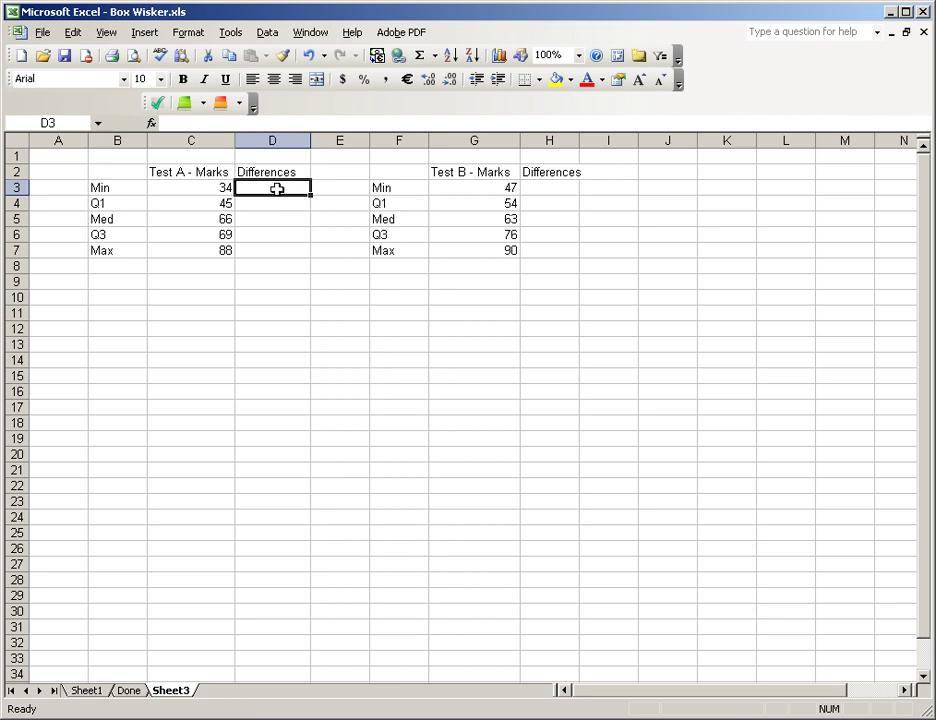
Enter 34 in D3 and 47 in H3 as the first Test A and Test B differences
{"action": "type", "text": "34"}
{"action": "key", "text": "Return"}
{"action": "left_click", "coordinate": [546, 192]}
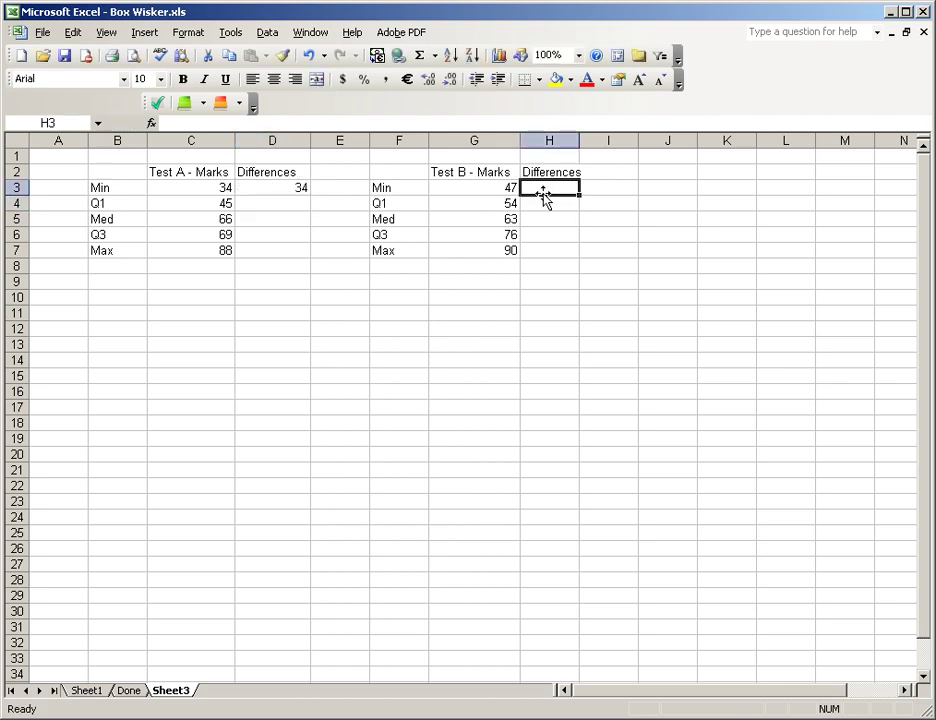
{"action": "type", "text": "47"}
{"action": "key", "text": "Return"}
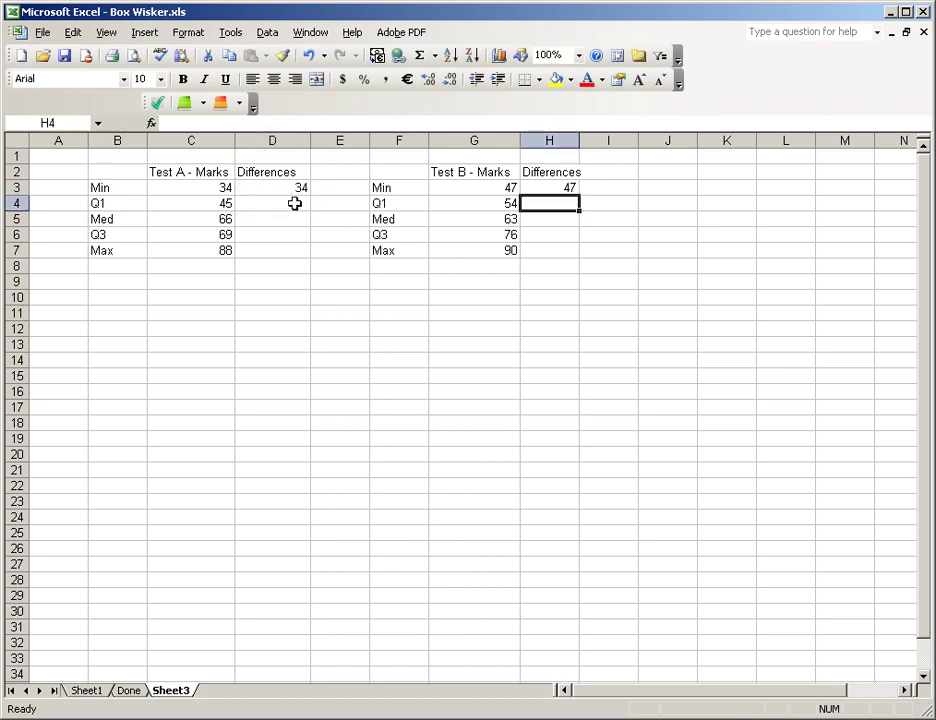
Try the formula =d4-d3 in D4 and dismiss the resulting circular reference warning
{"action": "left_click", "coordinate": [280, 204]}
{"action": "left_click_drag", "start_coordinate": [225, 188], "coordinate": [211, 217]}
{"action": "left_click", "coordinate": [246, 200]}
{"action": "left_click", "coordinate": [249, 217]}
{"action": "left_click", "coordinate": [256, 203]}
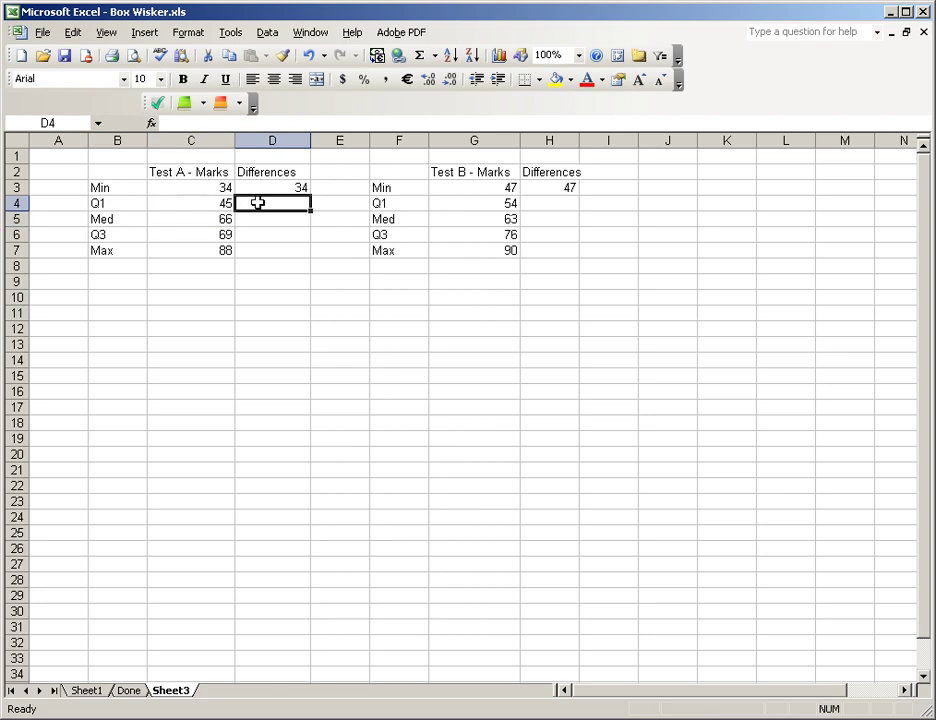
{"action": "left_click", "coordinate": [255, 122]}
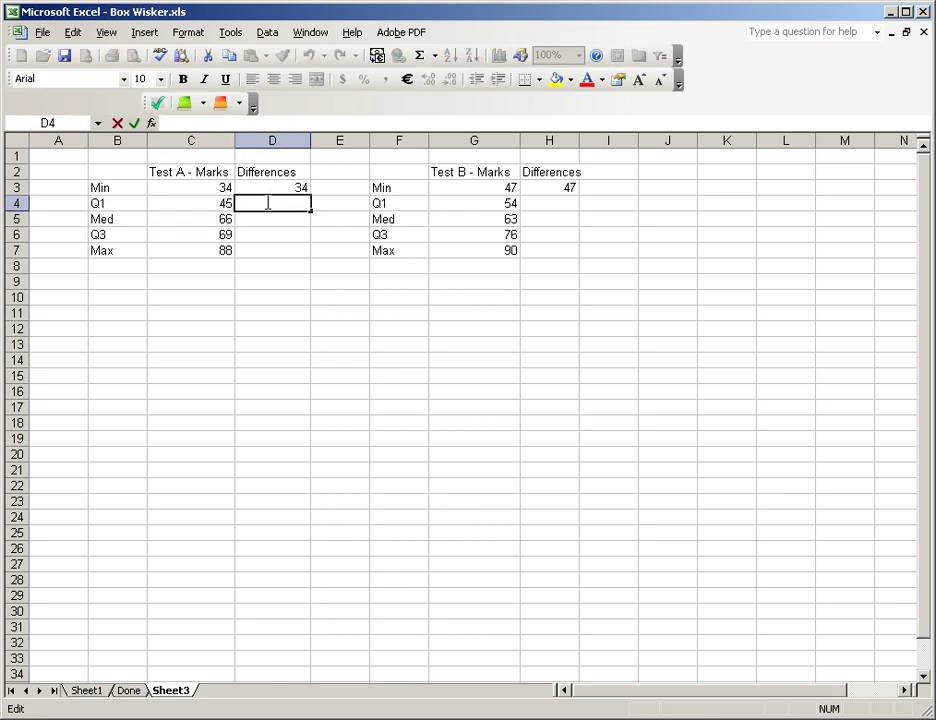
{"action": "type", "text": "="}
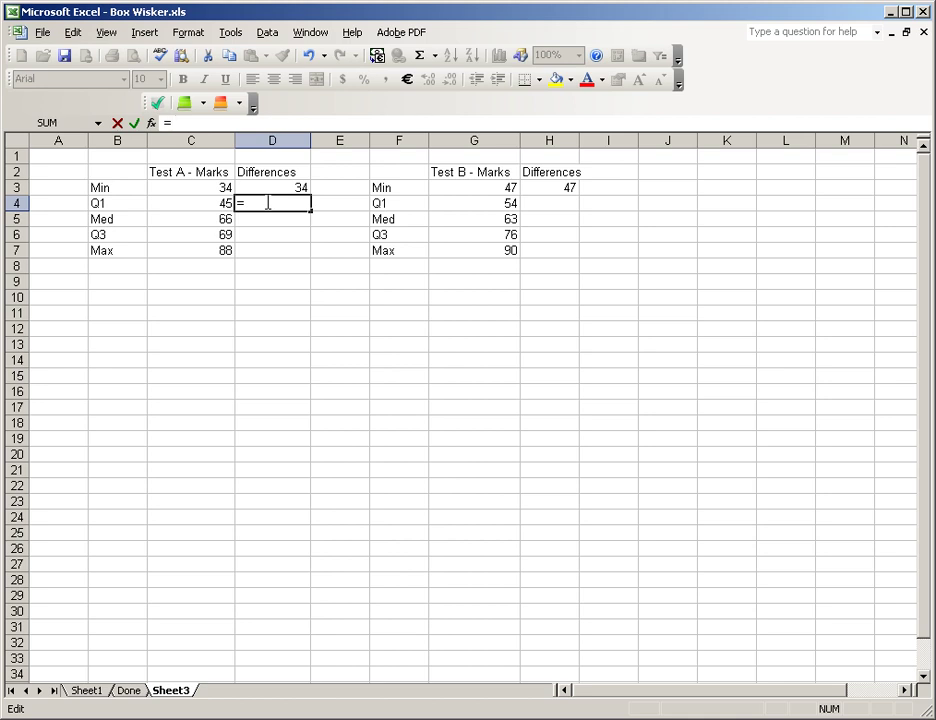
{"action": "type", "text": "d4-d3"}
{"action": "key", "text": "Return"}
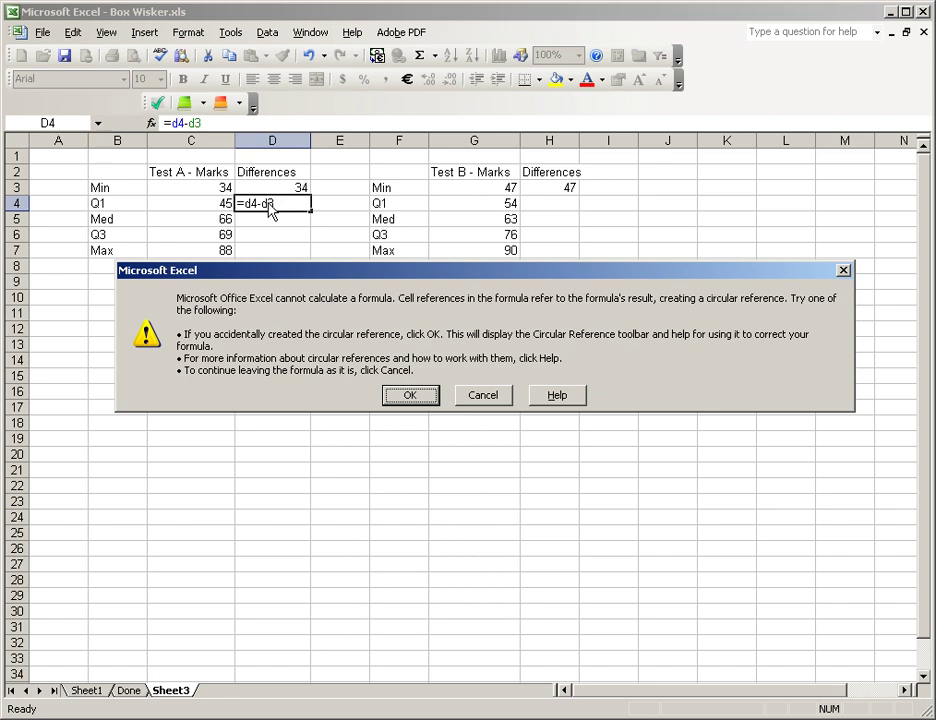
{"action": "left_click", "coordinate": [409, 397]}
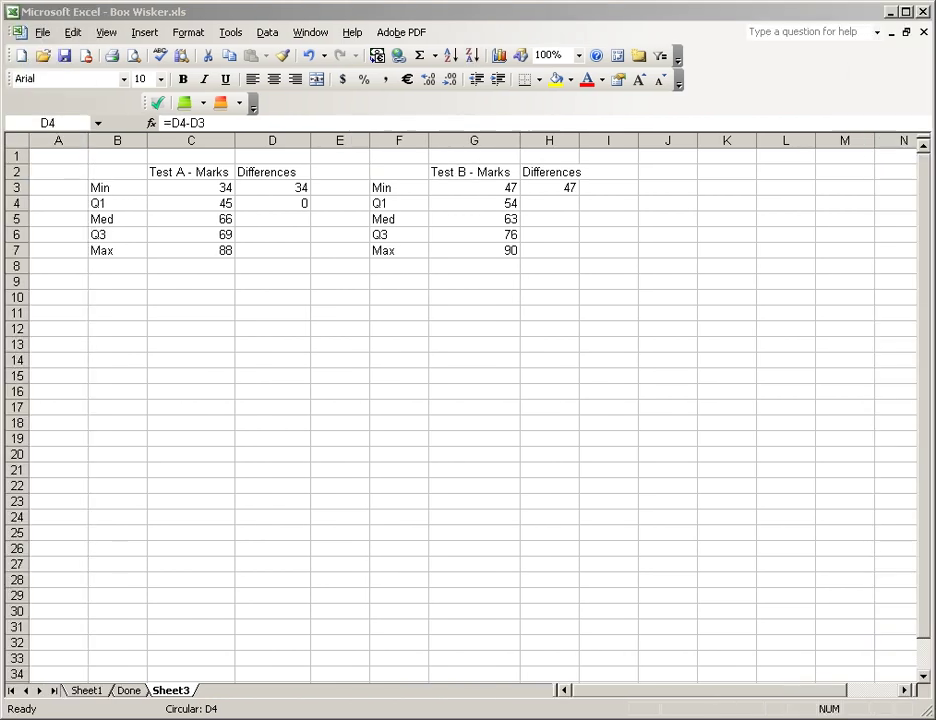
{"action": "left_click", "coordinate": [147, 203]}
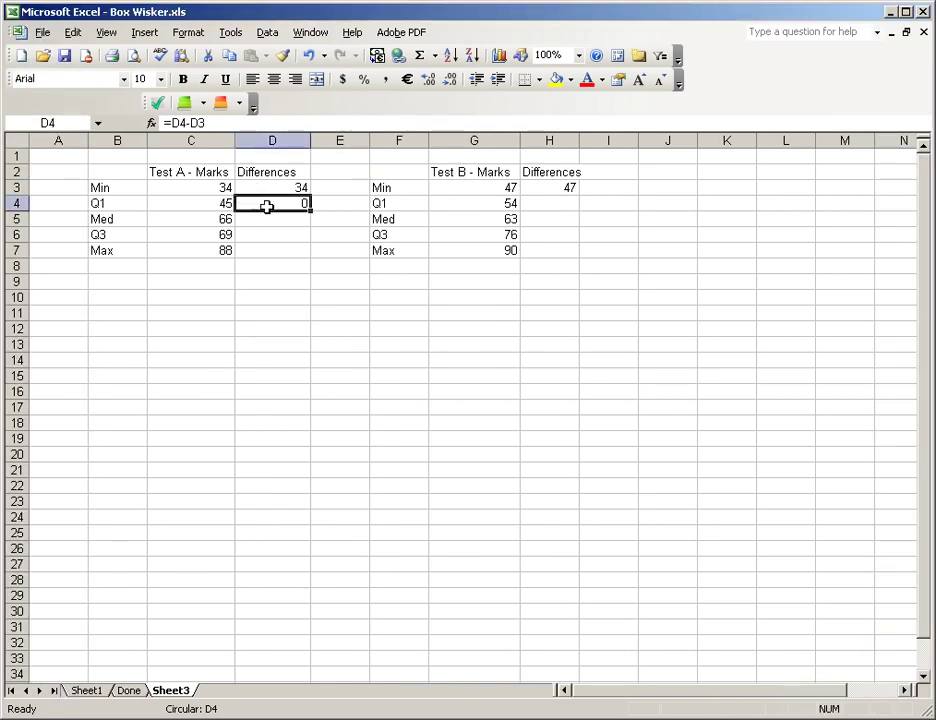
Enter =c4-c3 in D4 and fill it down to D7
{"action": "type", "text": "="}
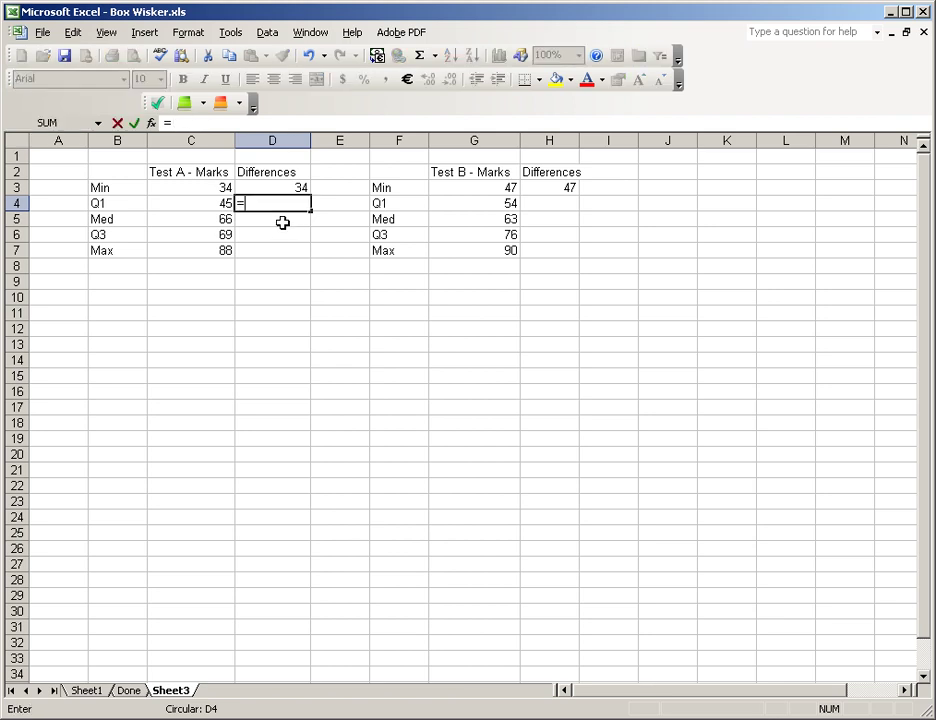
{"action": "type", "text": "c4-c3"}
{"action": "key", "text": "Return"}
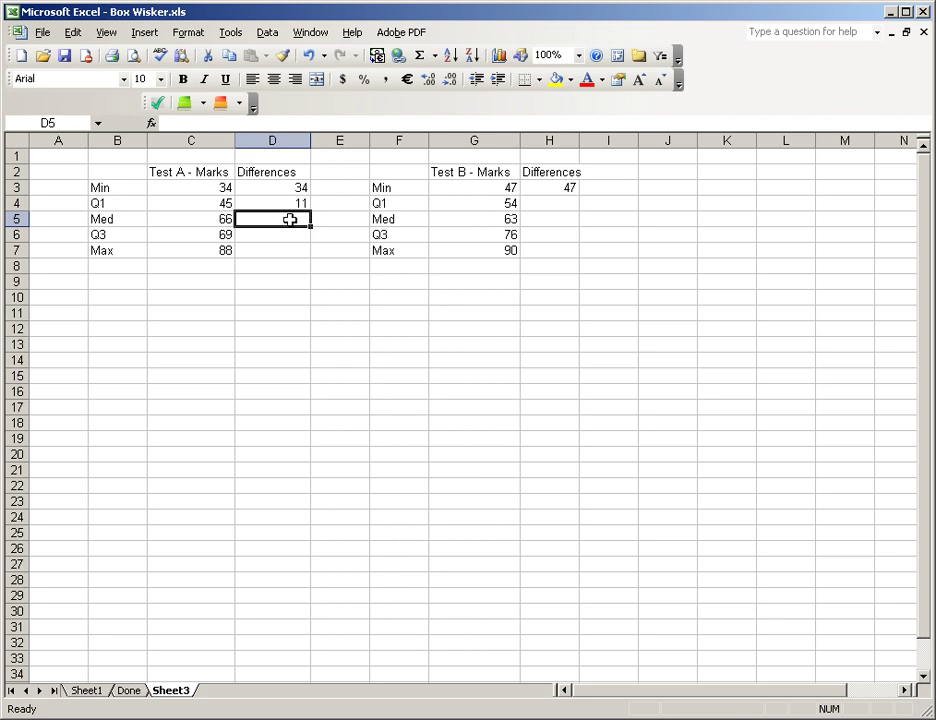
{"action": "left_click", "coordinate": [294, 203]}
{"action": "left_click_drag", "start_coordinate": [311, 211], "coordinate": [305, 254]}
{"action": "left_click", "coordinate": [288, 220]}
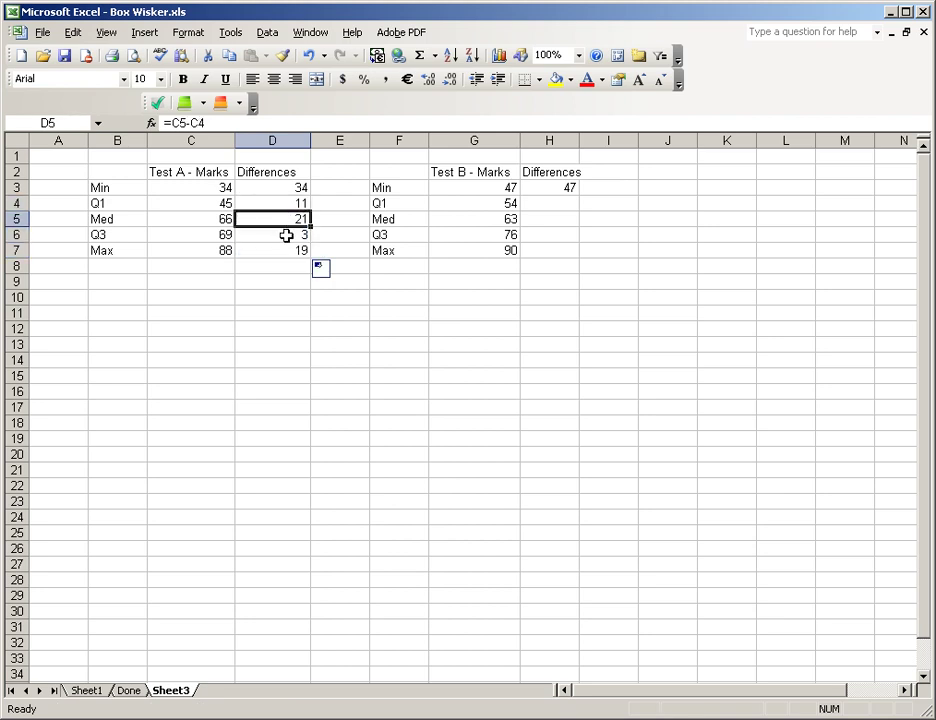
{"action": "left_click", "coordinate": [286, 237]}
{"action": "left_click", "coordinate": [286, 250]}
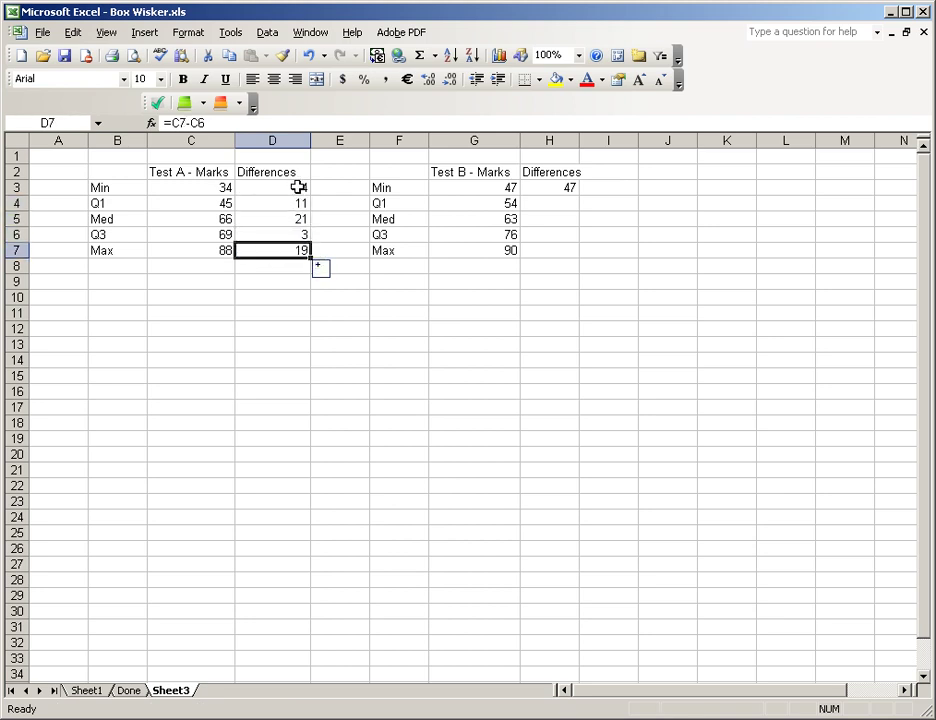
Copy the D4:D7 difference formulas into H4:H7 for Test B
{"action": "left_click", "coordinate": [293, 202]}
{"action": "left_click_drag", "start_coordinate": [293, 202], "coordinate": [300, 230]}
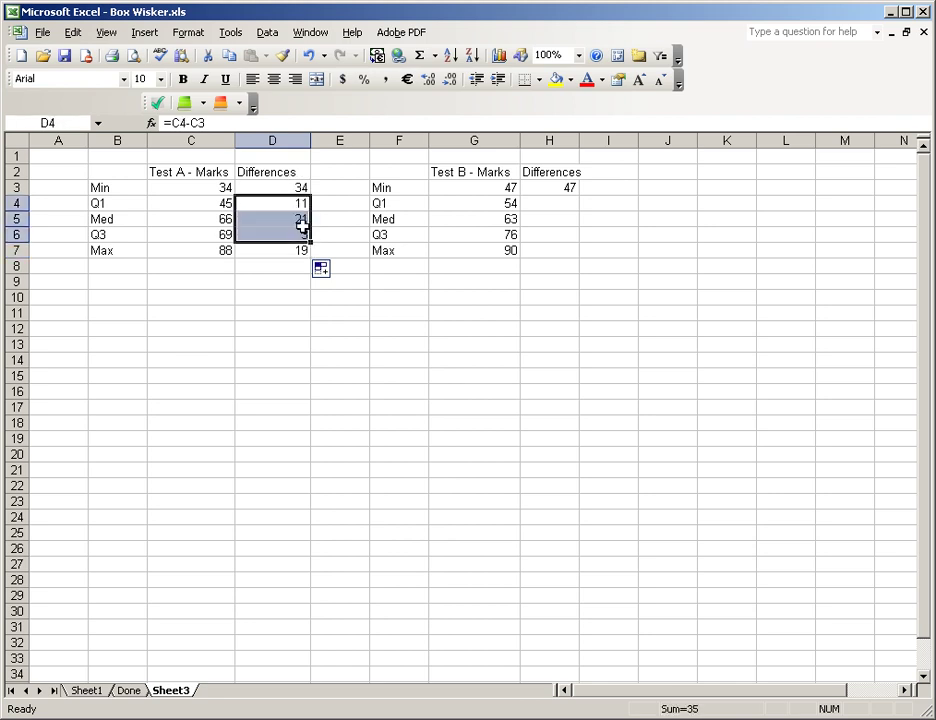
{"action": "left_click", "coordinate": [547, 187]}
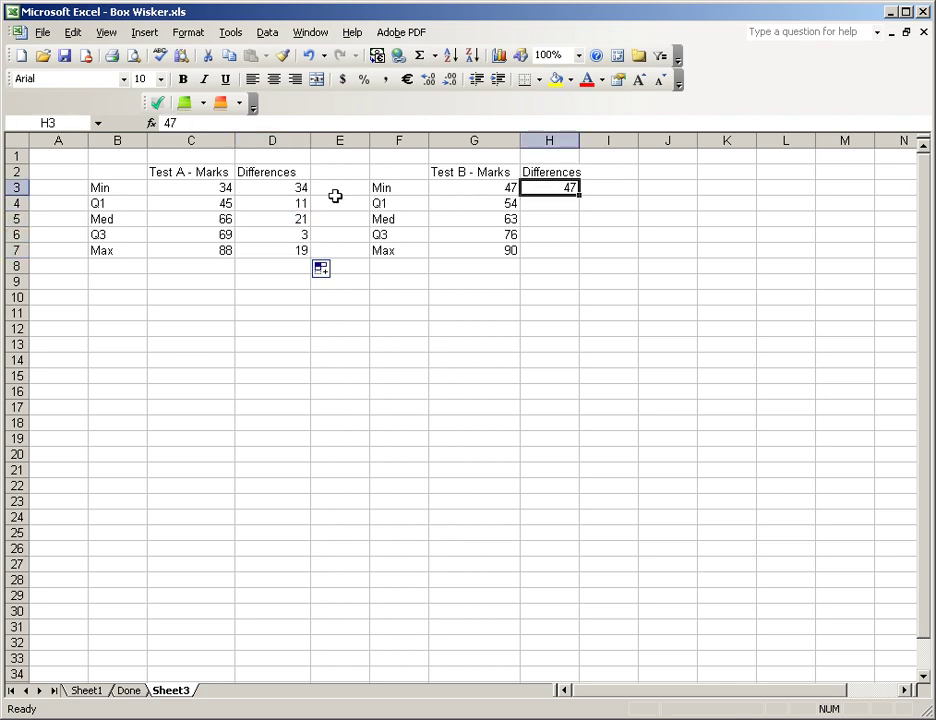
{"action": "left_click_drag", "start_coordinate": [280, 202], "coordinate": [280, 250]}
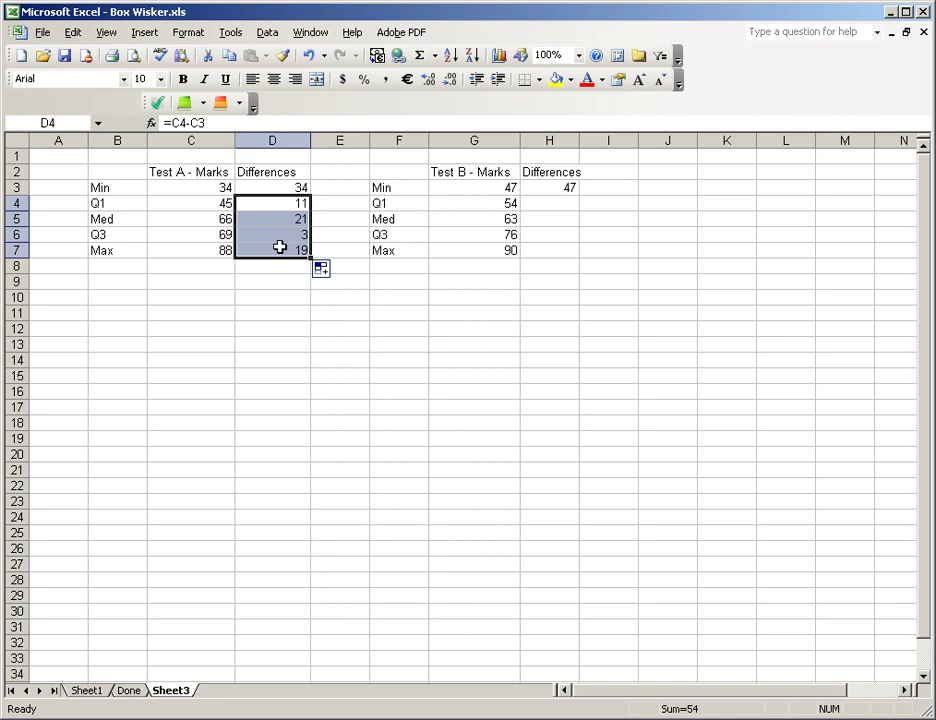
{"action": "key", "text": "ctrl+c"}
{"action": "left_click", "coordinate": [541, 202]}
{"action": "left_click_drag", "start_coordinate": [541, 202], "coordinate": [539, 261]}
{"action": "key", "text": "ctrl+v"}
{"action": "left_click", "coordinate": [553, 212]}
{"action": "left_click", "coordinate": [555, 205]}
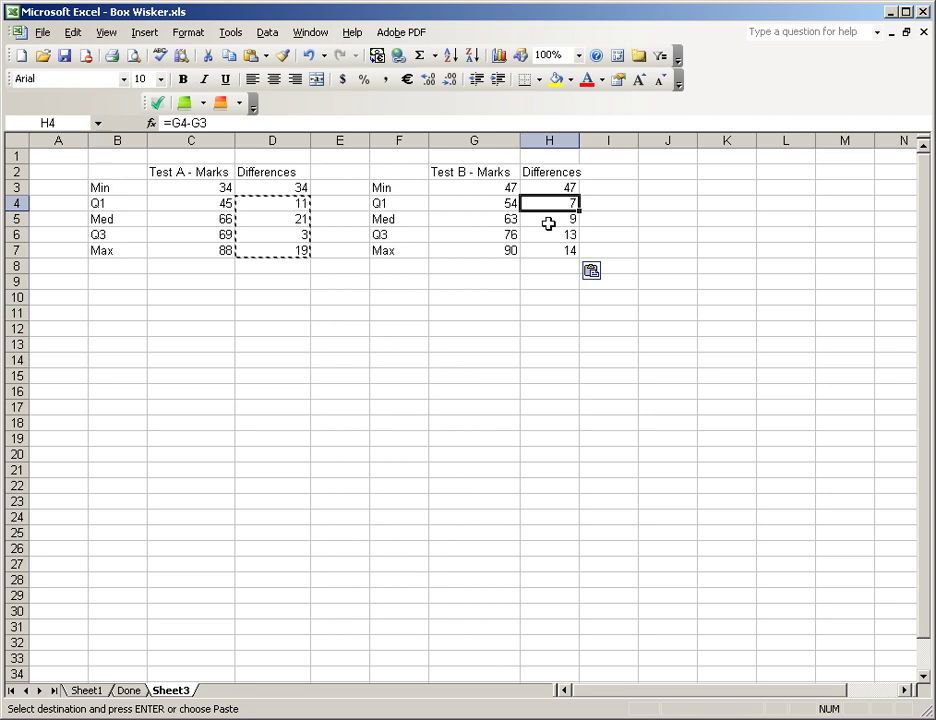
{"action": "key", "text": "Escape"}
Select the Differences ranges D3:D7 and H3:H7 together
{"action": "left_click", "coordinate": [515, 266]}
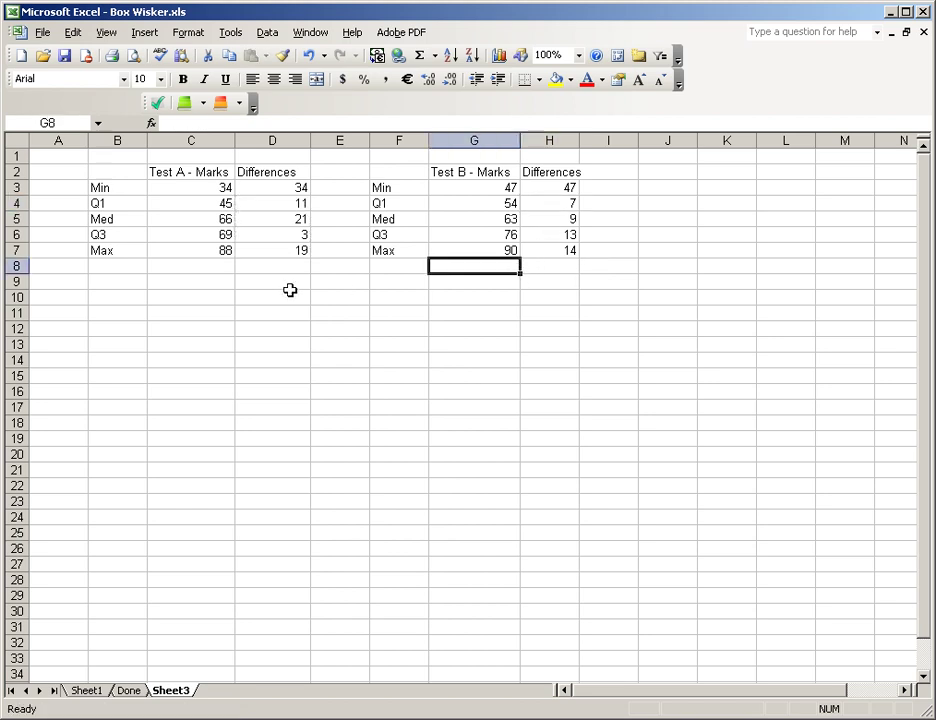
{"action": "left_click_drag", "start_coordinate": [295, 188], "coordinate": [295, 250]}
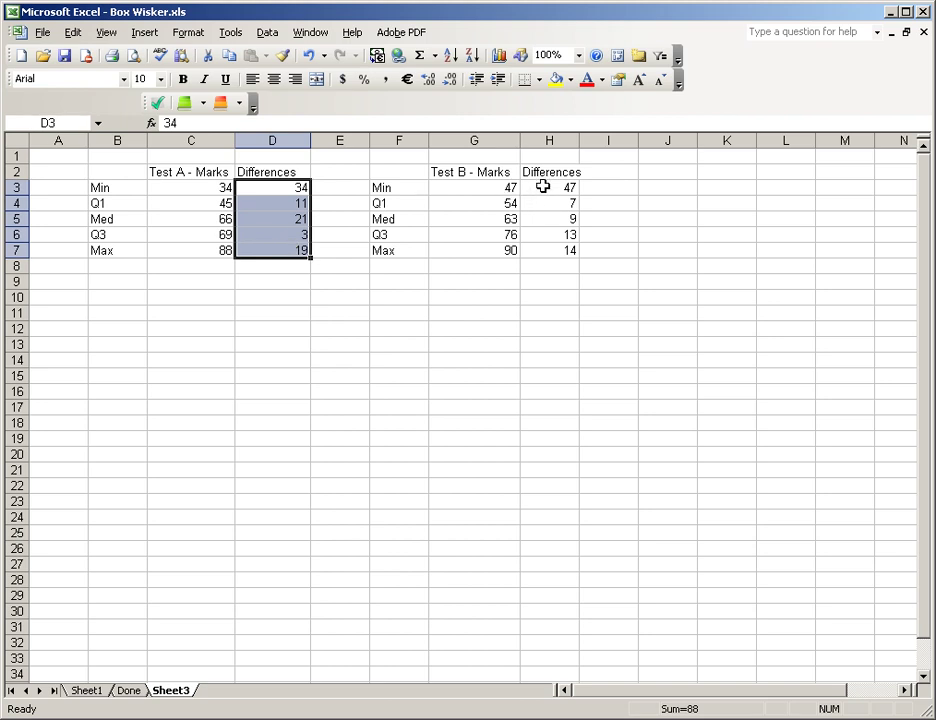
{"action": "left_click_drag", "start_coordinate": [545, 187], "coordinate": [543, 250]}
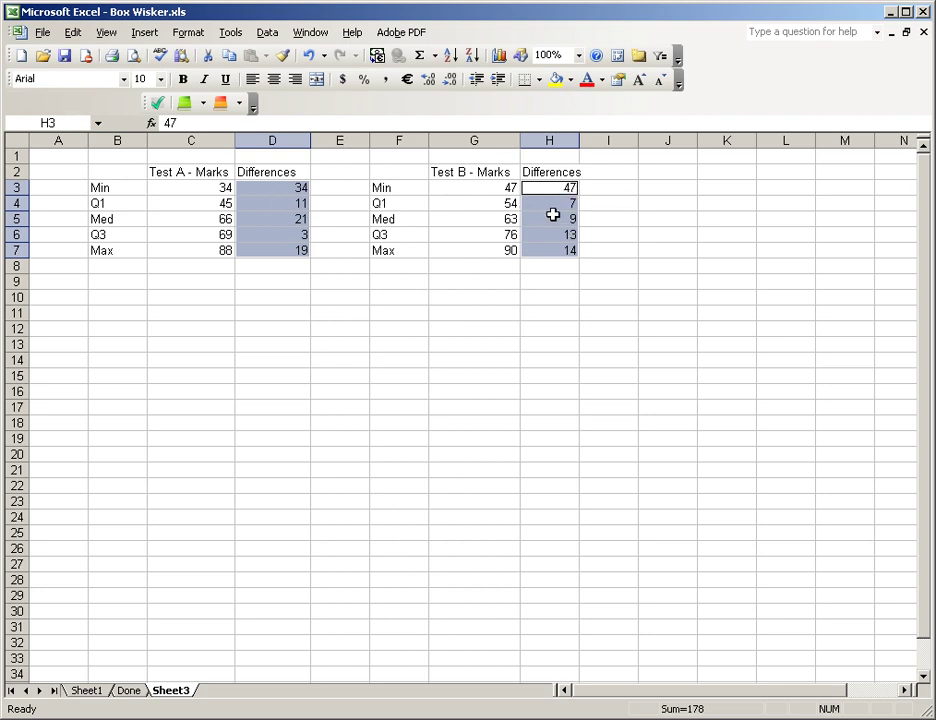
Choose a Stacked Bar chart in the Chart Wizard and advance to the source data step
{"action": "left_click", "coordinate": [499, 56]}
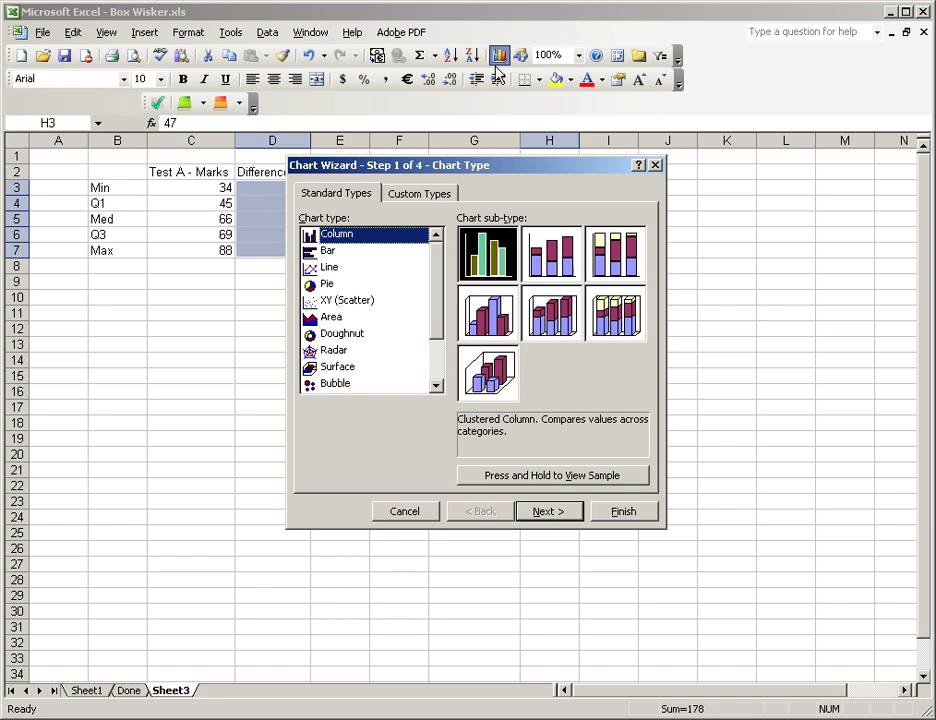
{"action": "left_click", "coordinate": [326, 254]}
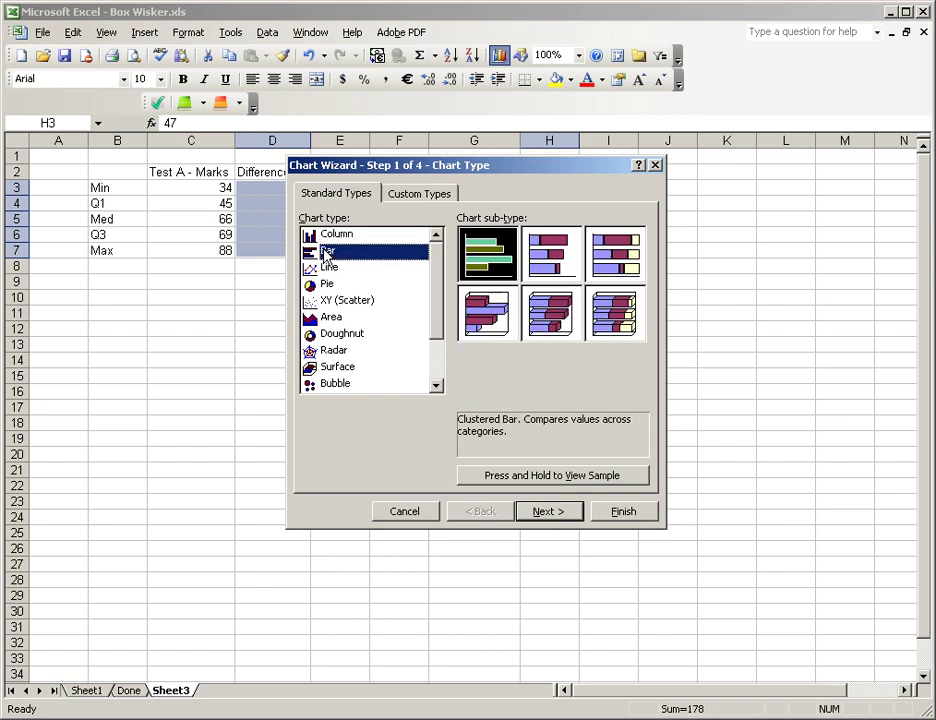
{"action": "left_click", "coordinate": [550, 258]}
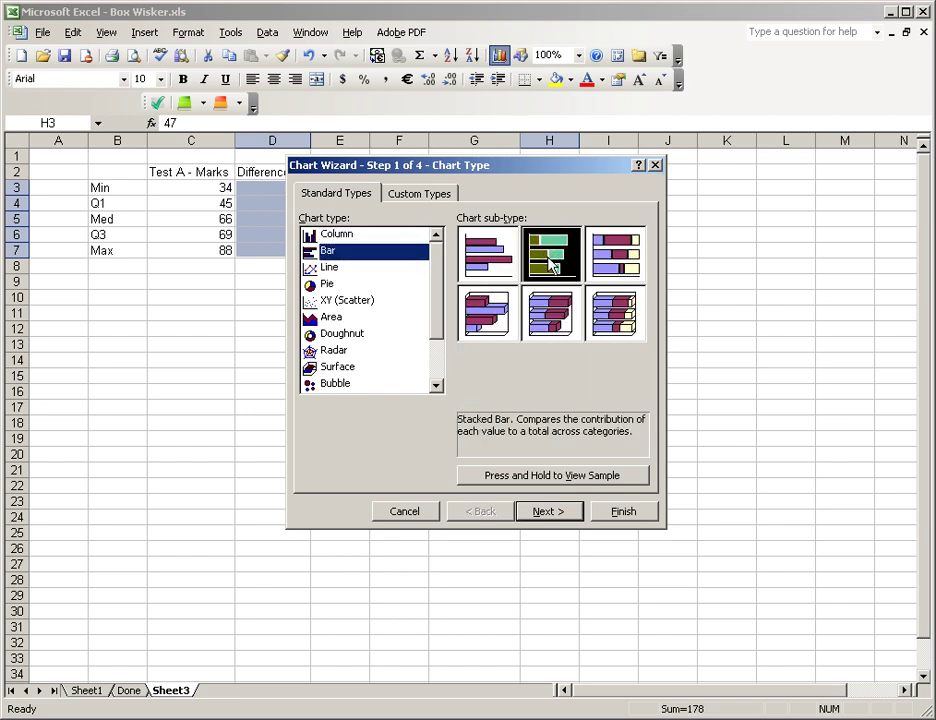
{"action": "left_click", "coordinate": [558, 511]}
{"action": "left_click_drag", "start_coordinate": [439, 132], "coordinate": [371, 290]}
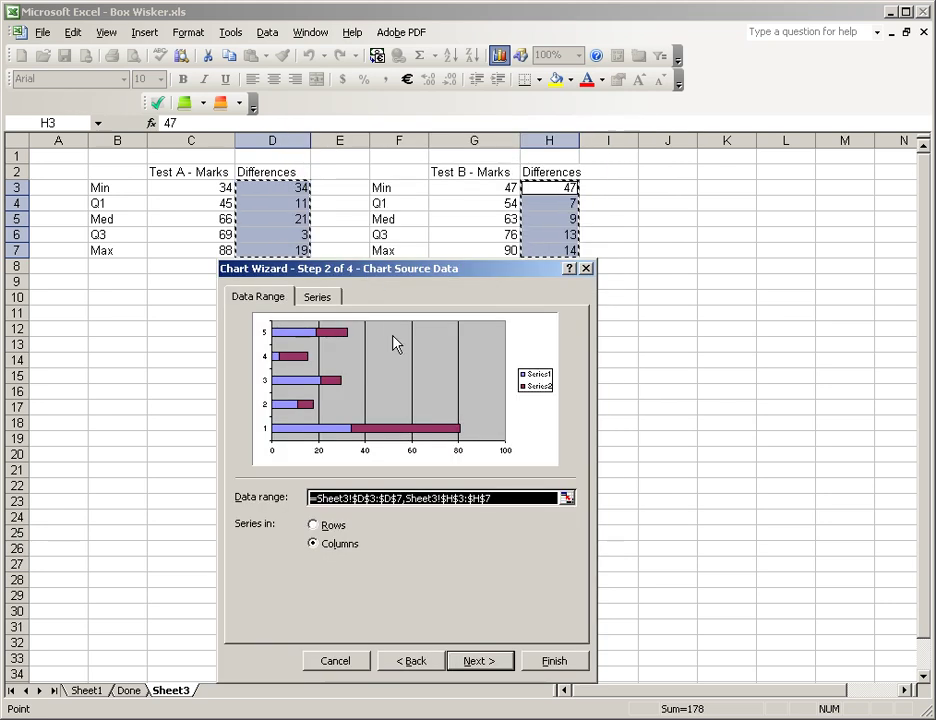
Plot the series by rows and title the chart 'Test A vs Test B' with a 'Marks' value axis
{"action": "left_click", "coordinate": [314, 525]}
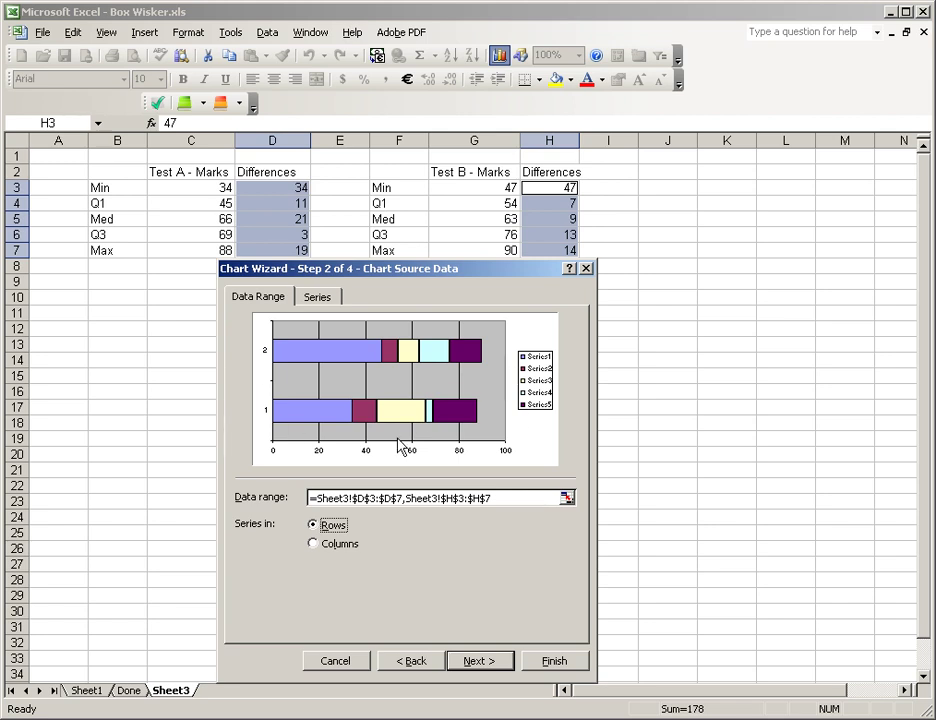
{"action": "left_click", "coordinate": [490, 663]}
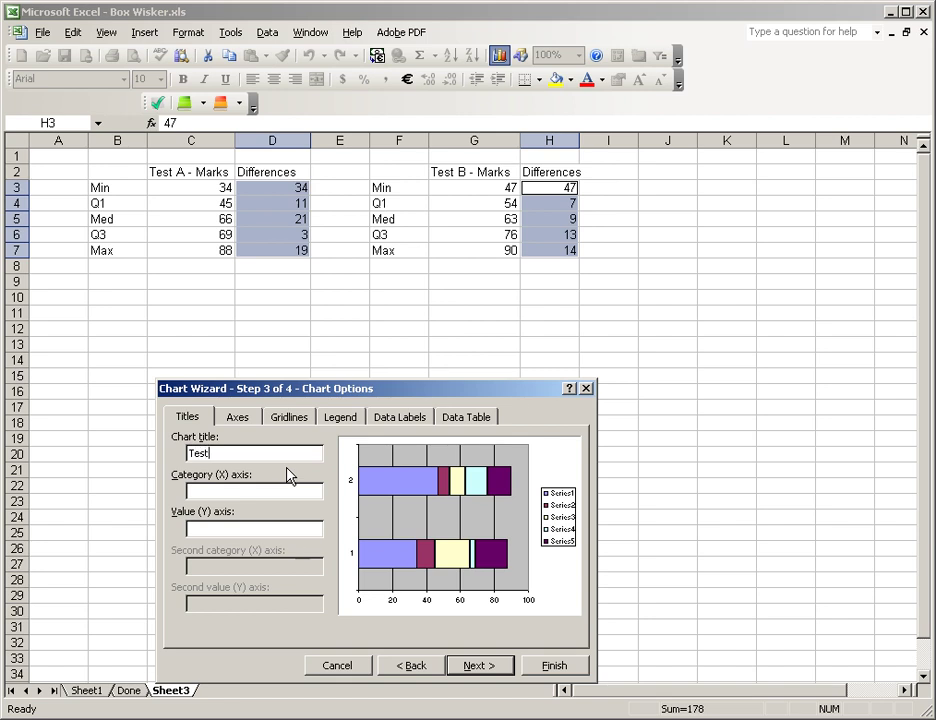
{"action": "type", "text": "Test A vs Test B"}
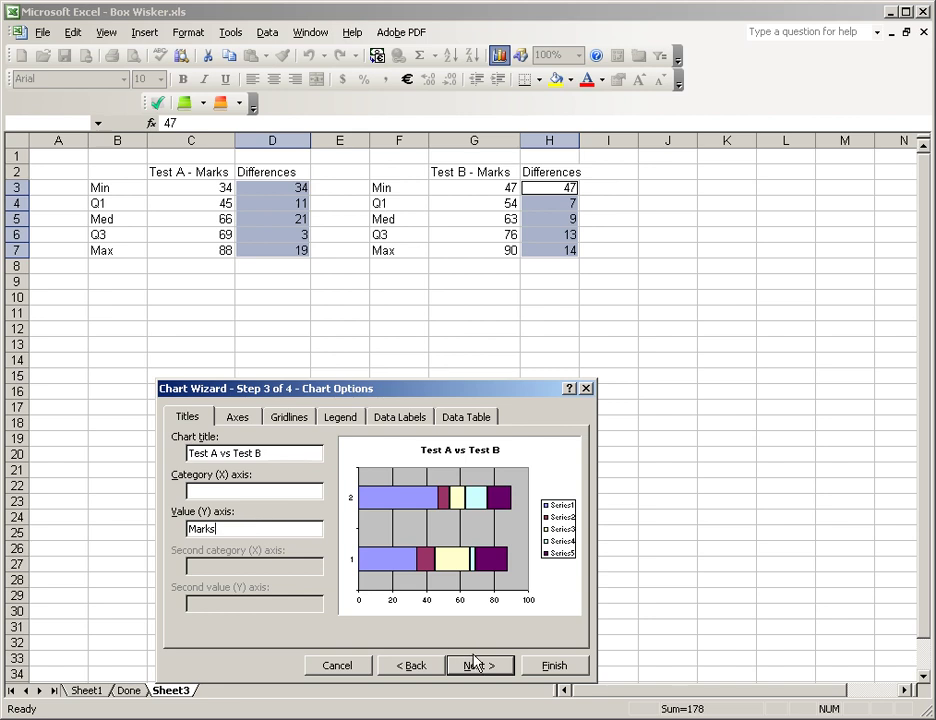
{"action": "left_click", "coordinate": [295, 490]}
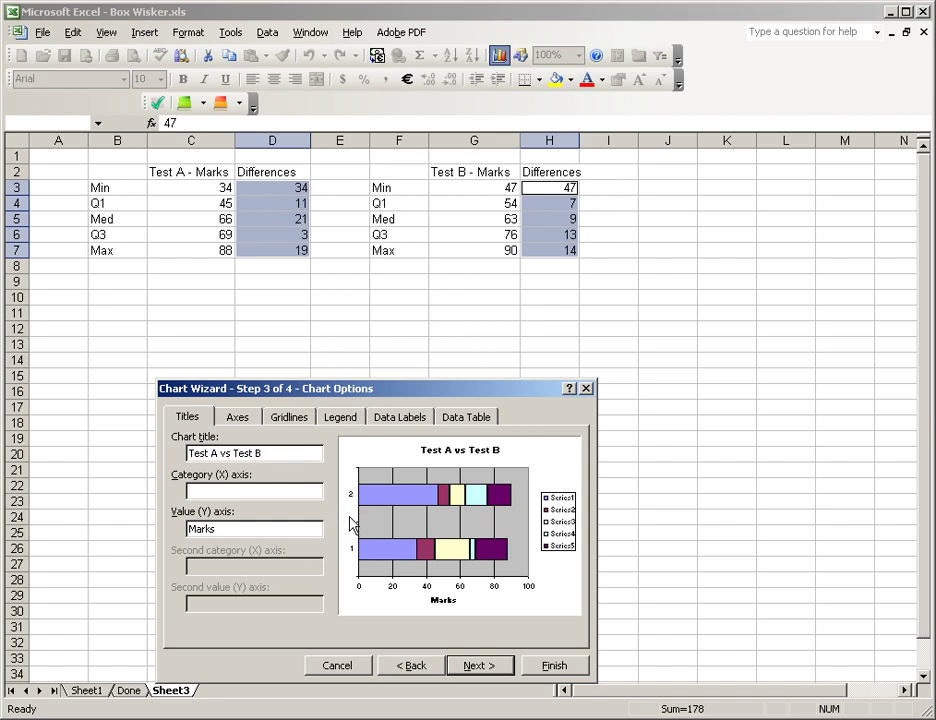
{"action": "left_click", "coordinate": [481, 665]}
Place the chart on Sheet3 and drag its bottom-left corner to enlarge it
{"action": "left_click", "coordinate": [553, 666]}
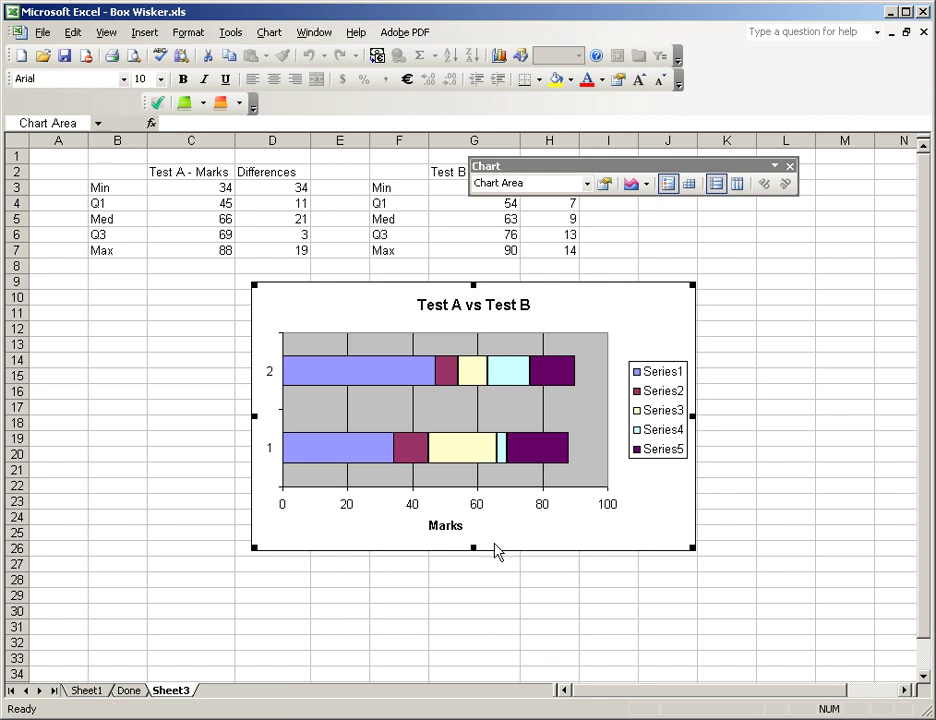
{"action": "left_click_drag", "start_coordinate": [253, 548], "coordinate": [180, 609]}
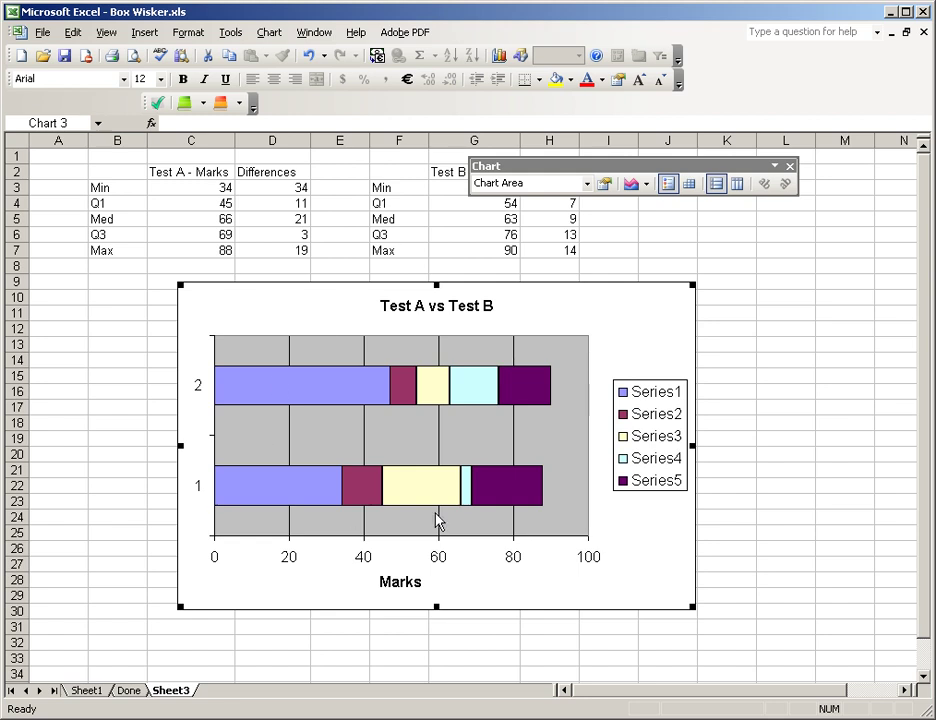
{"action": "mouse_move", "coordinate": [432, 397]}
{"action": "mouse_move", "coordinate": [540, 390]}
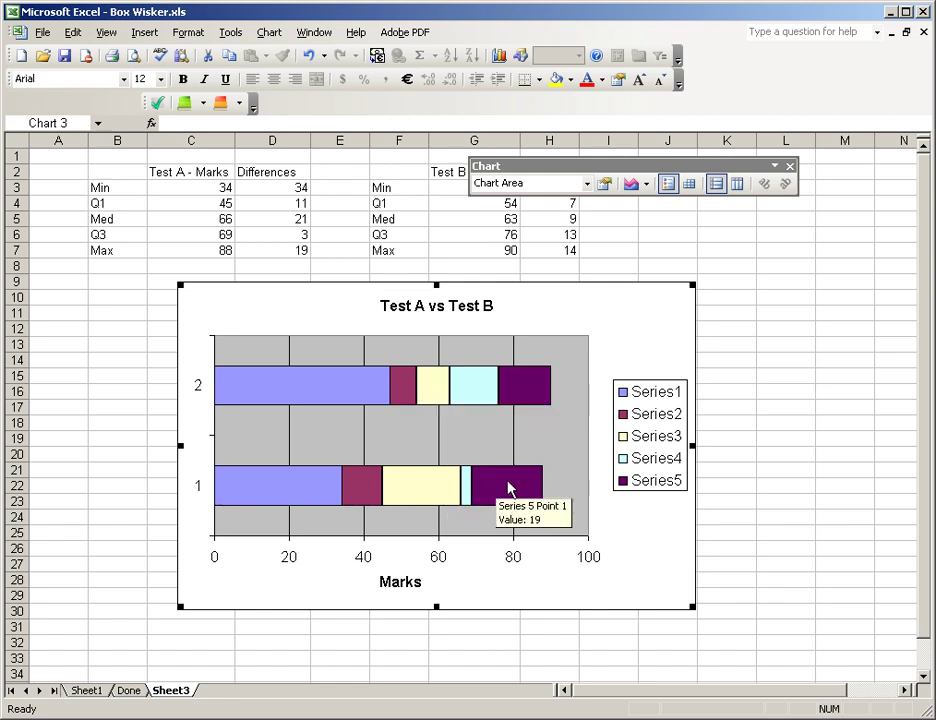
{"action": "mouse_move", "coordinate": [345, 393]}
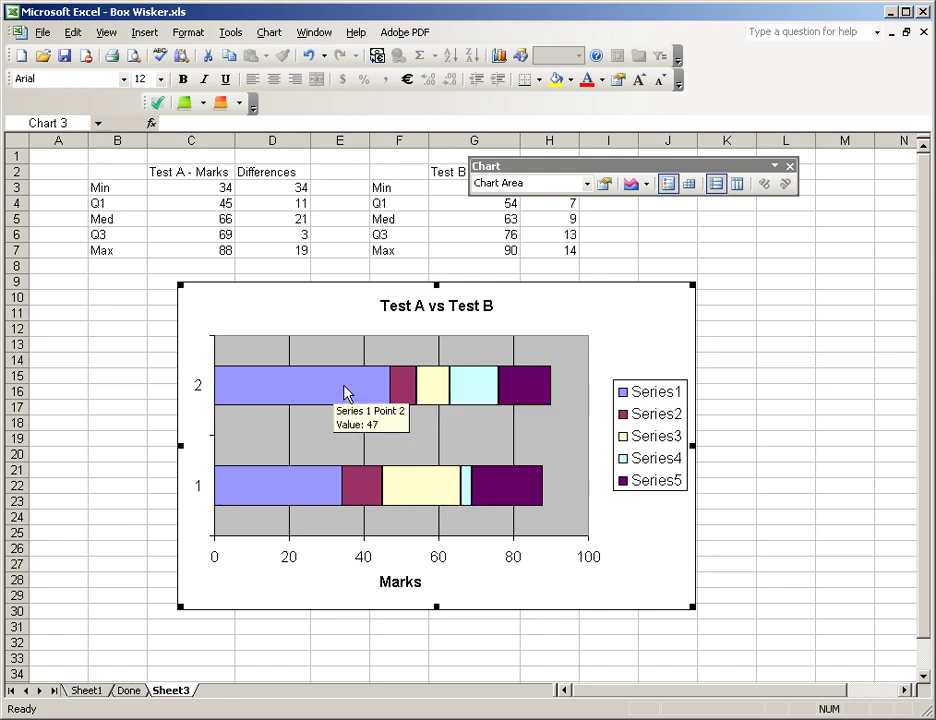
Set the upper Series1 bar (47) to no border and no area
{"action": "left_click", "coordinate": [288, 396]}
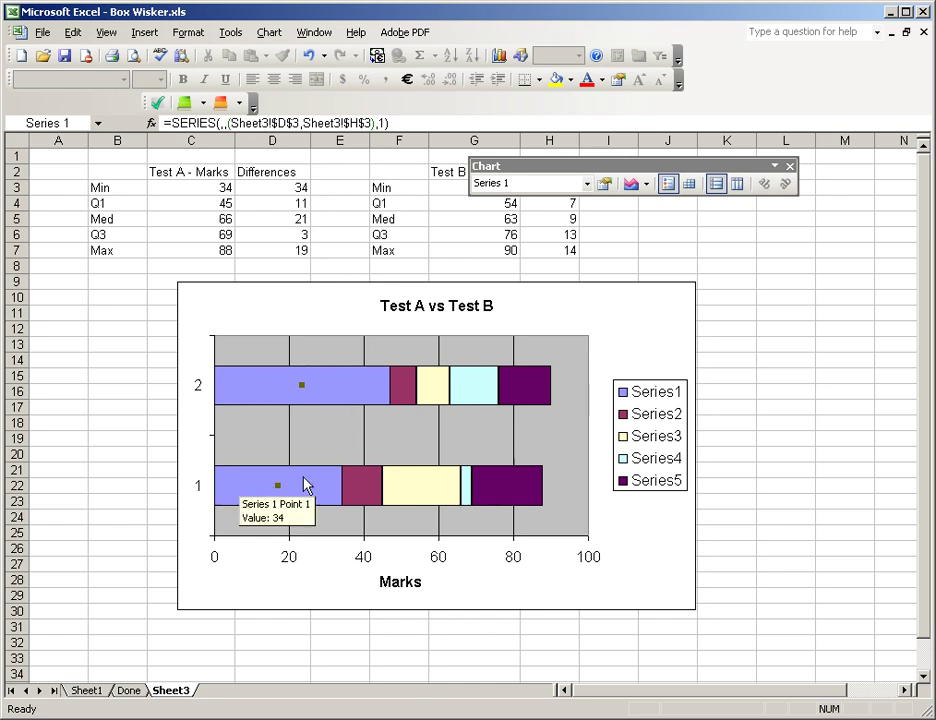
{"action": "left_click", "coordinate": [399, 432]}
{"action": "left_click", "coordinate": [404, 398]}
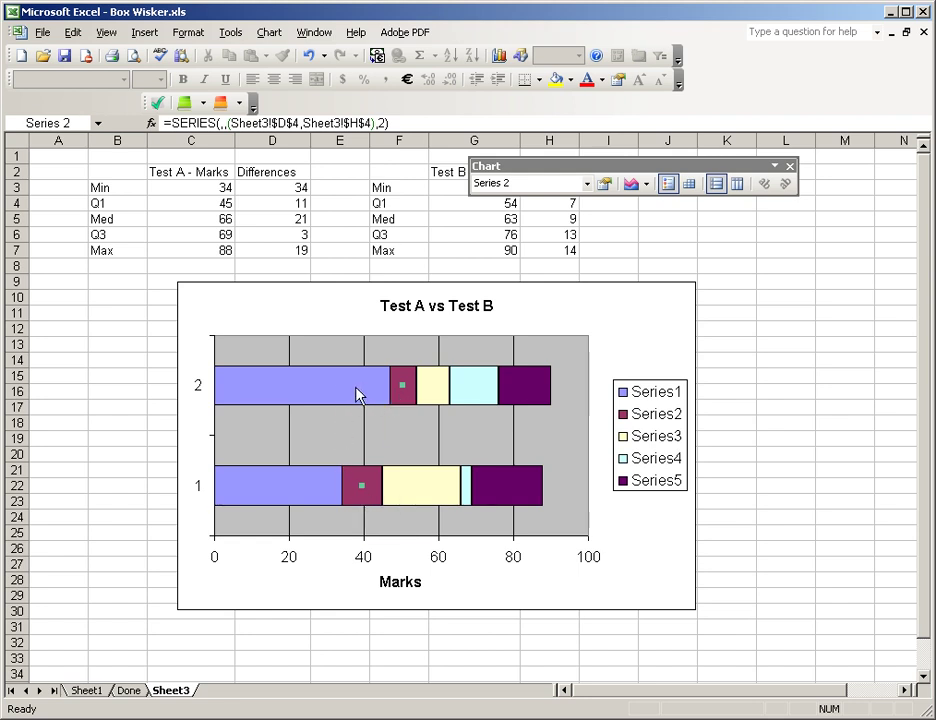
{"action": "left_click", "coordinate": [402, 398]}
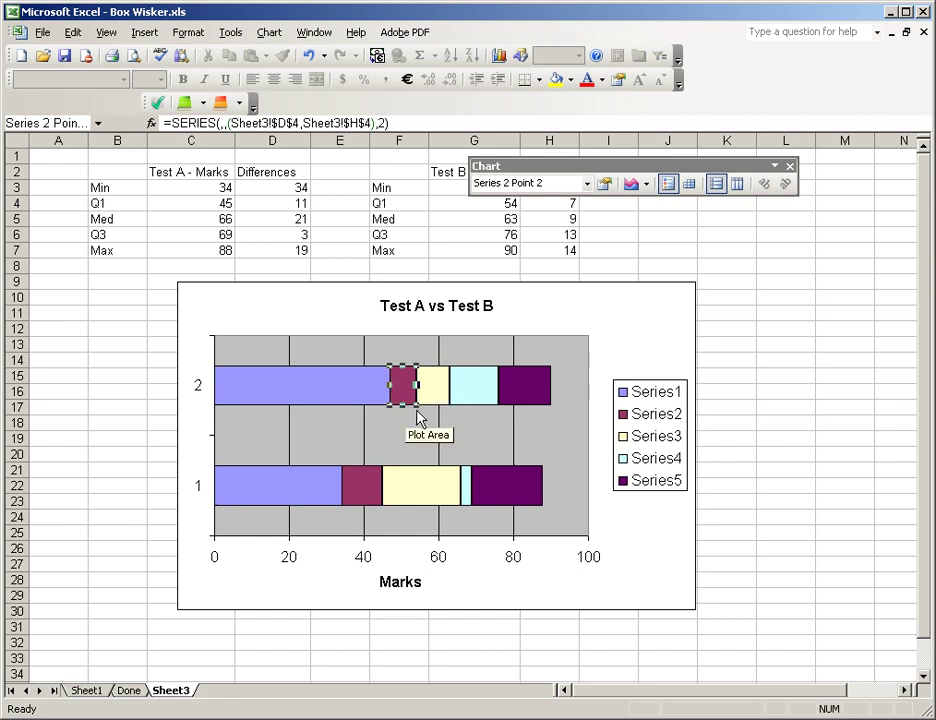
{"action": "mouse_move", "coordinate": [322, 400]}
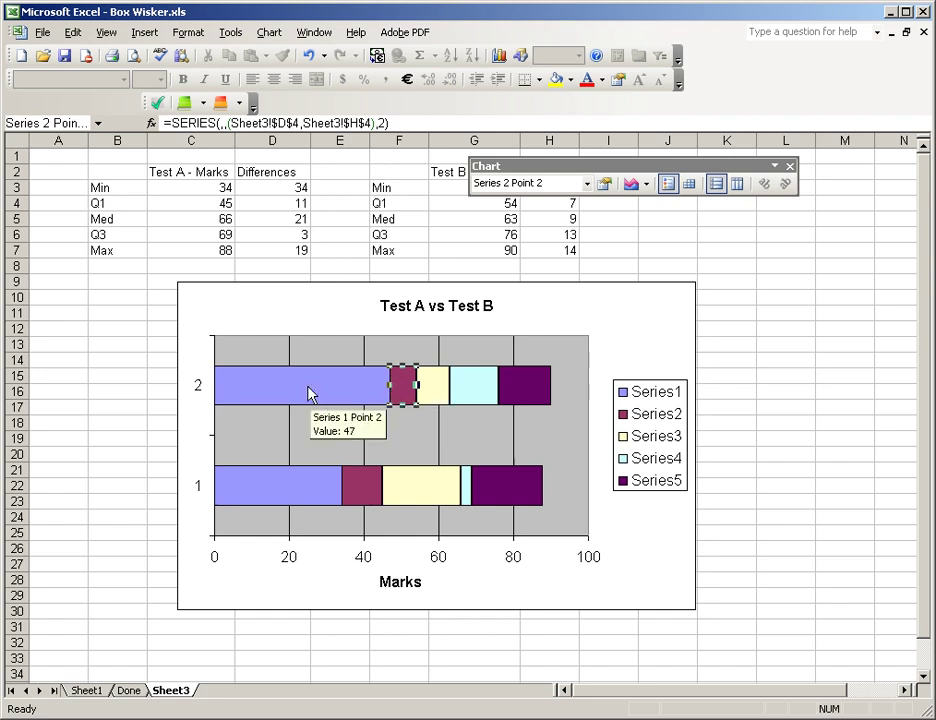
{"action": "left_click", "coordinate": [310, 393]}
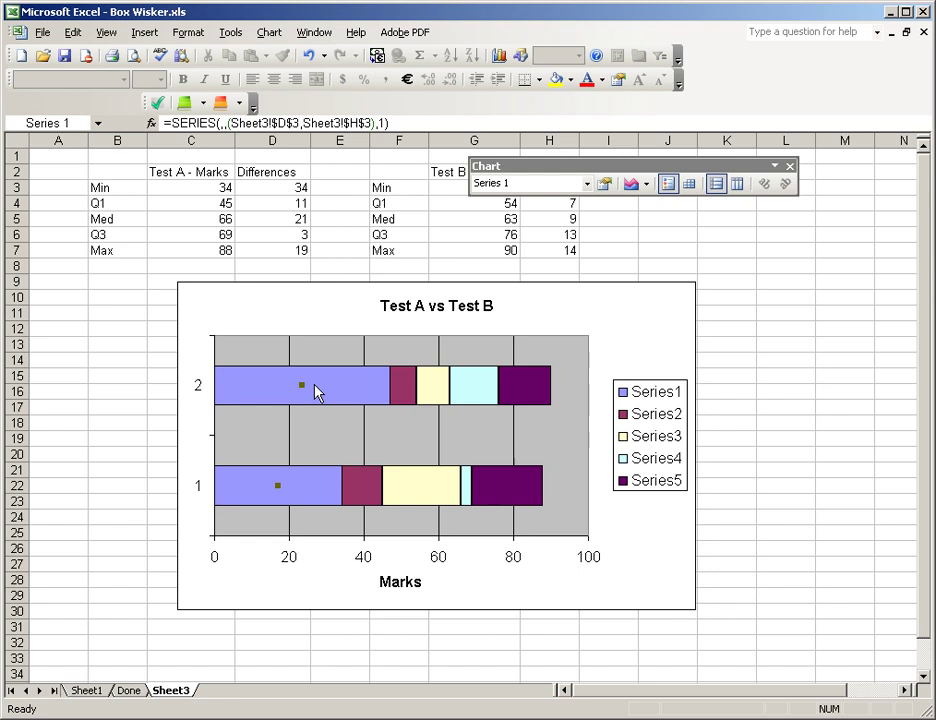
{"action": "left_click", "coordinate": [314, 391]}
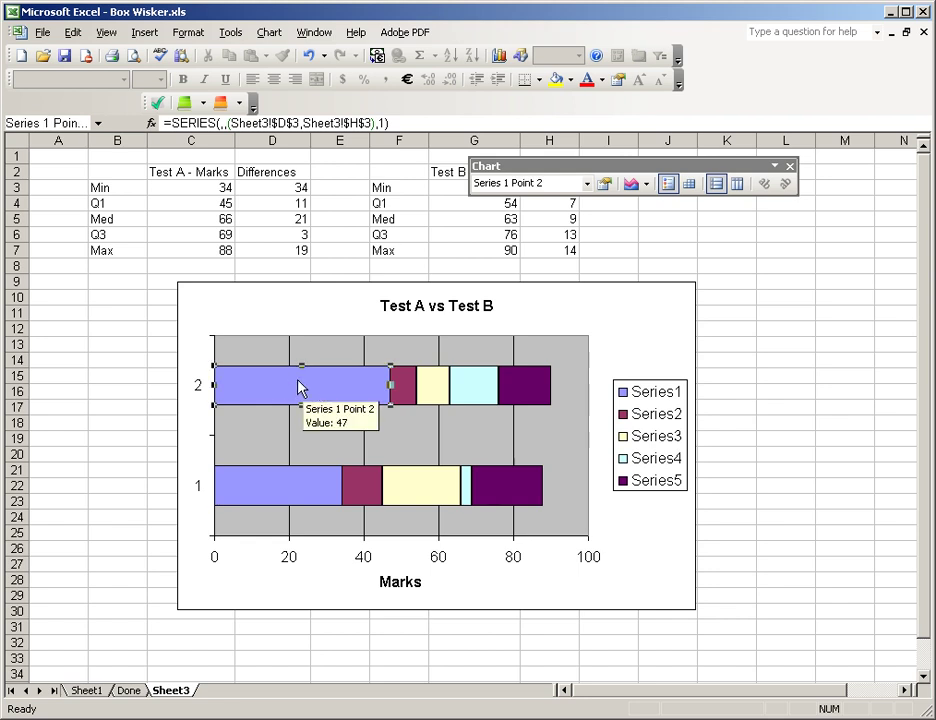
{"action": "right_click", "coordinate": [311, 389]}
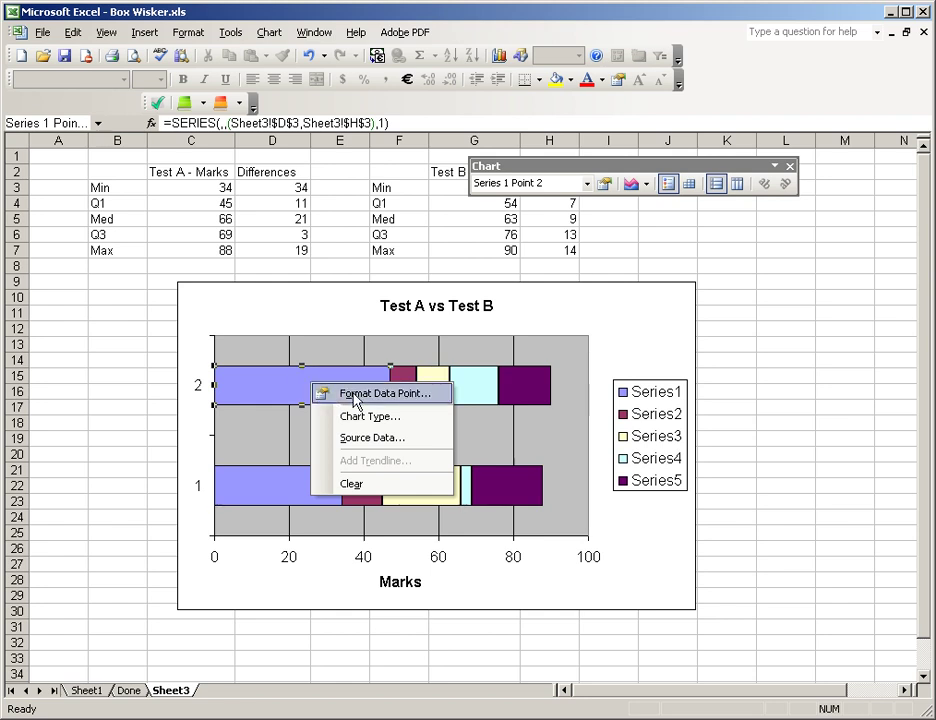
{"action": "left_click", "coordinate": [355, 399]}
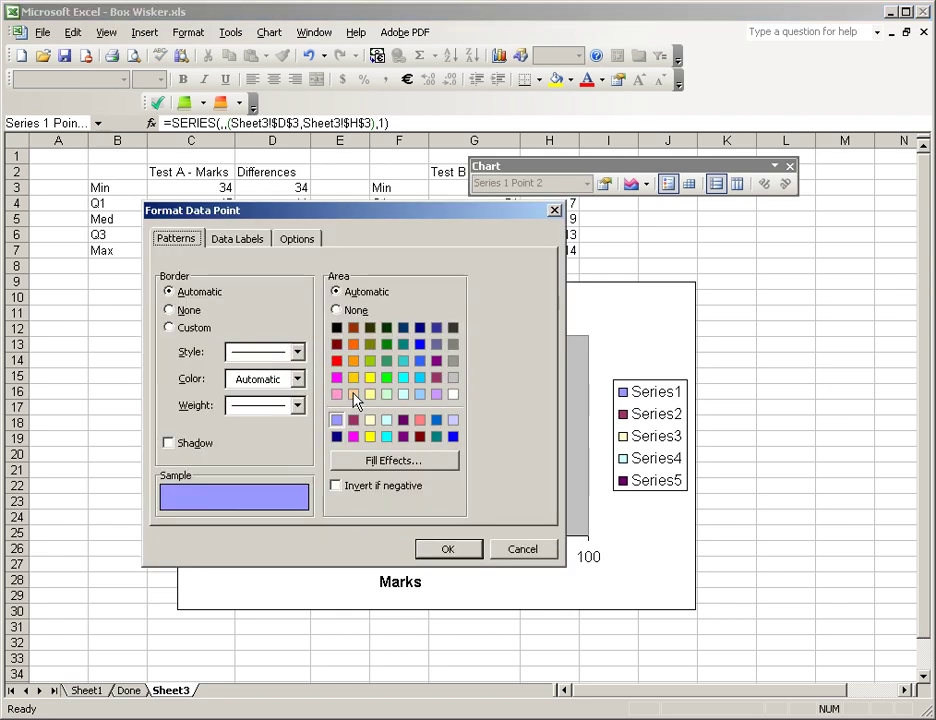
{"action": "left_click", "coordinate": [190, 312]}
{"action": "left_click", "coordinate": [337, 310]}
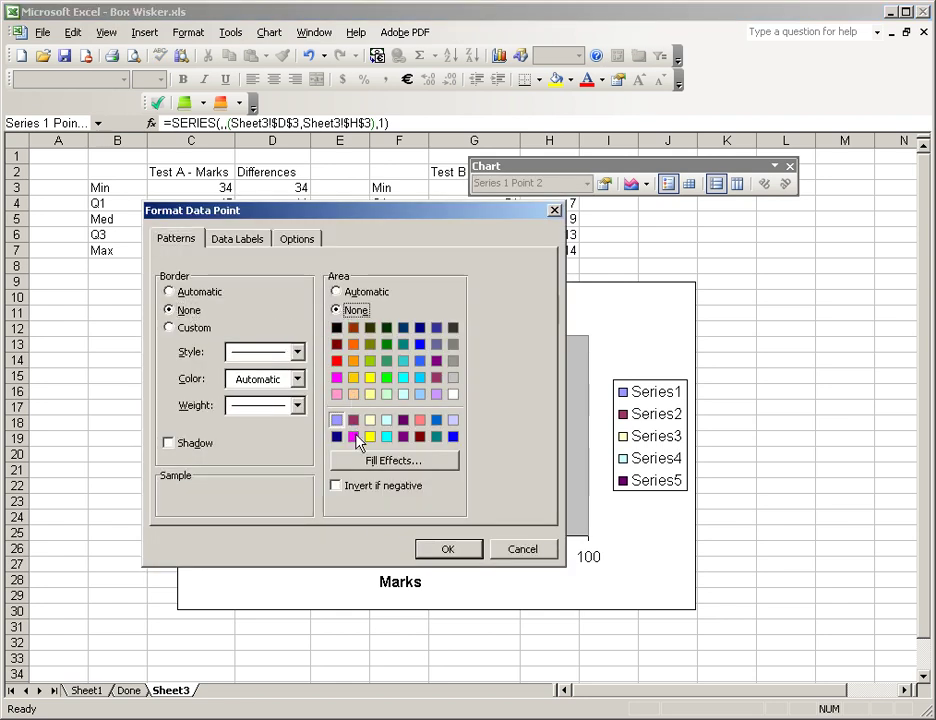
{"action": "left_click", "coordinate": [433, 552]}
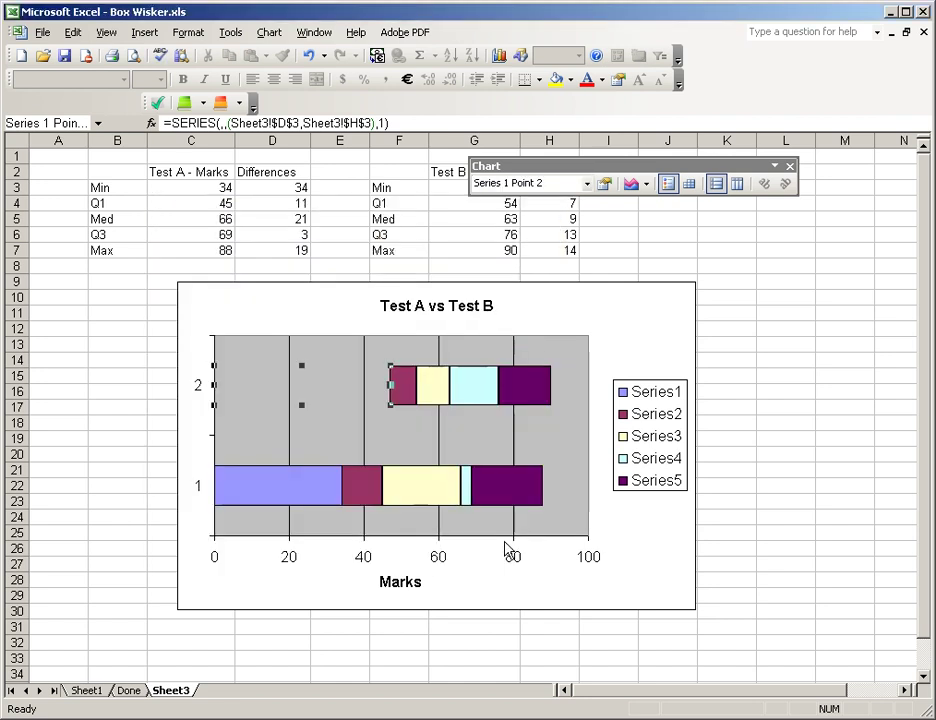
Set the lower Series1 bar (34) to no border and no area
{"action": "left_click", "coordinate": [313, 502]}
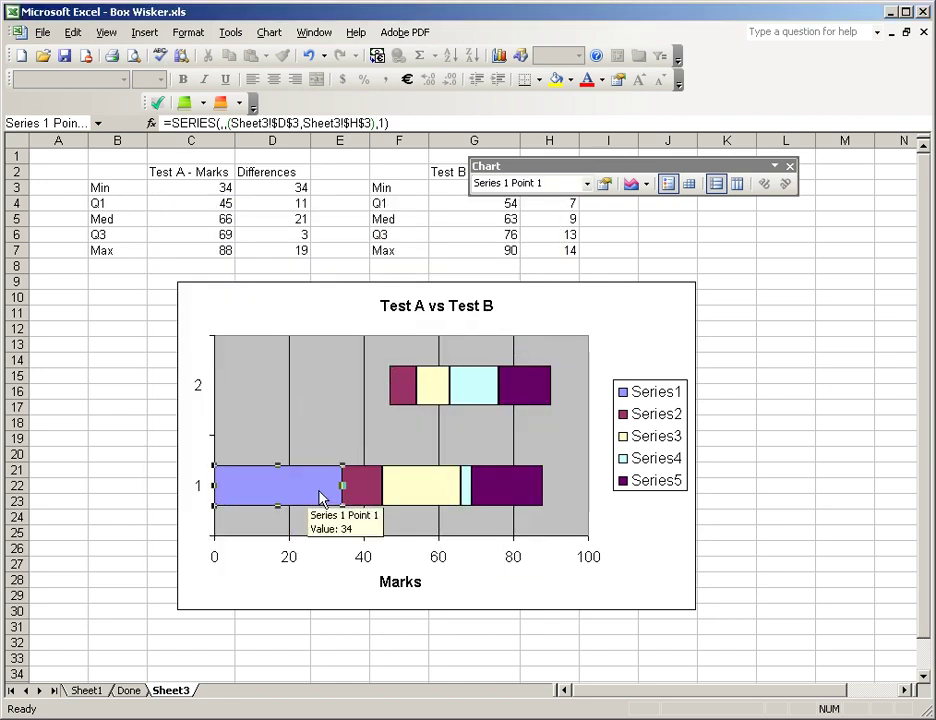
{"action": "right_click", "coordinate": [320, 497]}
{"action": "left_click", "coordinate": [330, 504]}
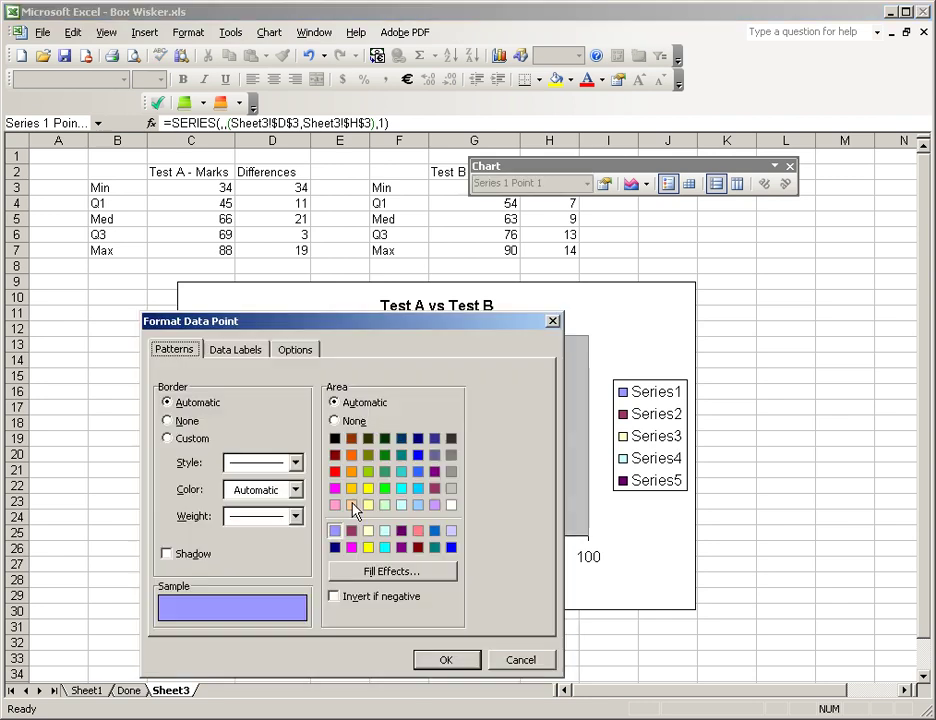
{"action": "left_click", "coordinate": [168, 421]}
{"action": "left_click", "coordinate": [336, 421]}
{"action": "left_click", "coordinate": [445, 662]}
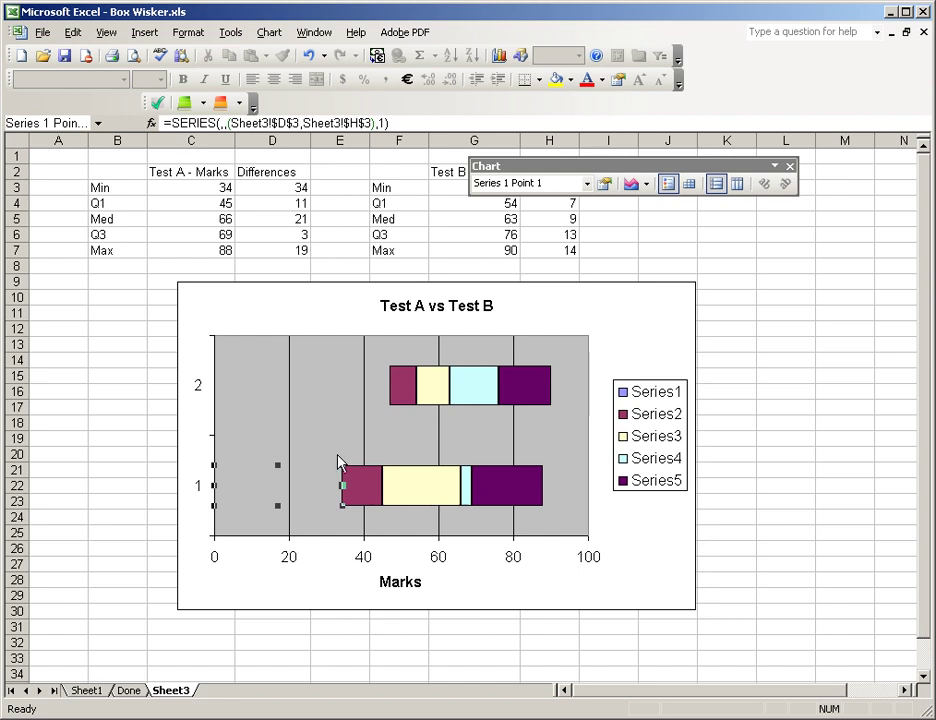
Give Series 2 minus-only Y error bars, keeping the fixed value of 20
{"action": "left_click", "coordinate": [400, 388]}
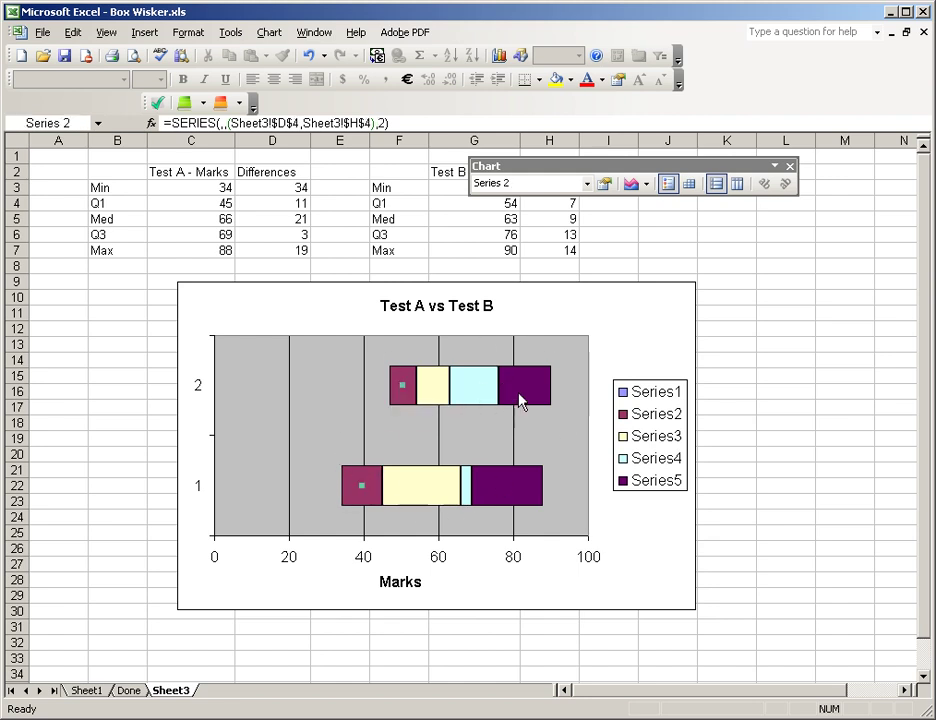
{"action": "mouse_move", "coordinate": [506, 490]}
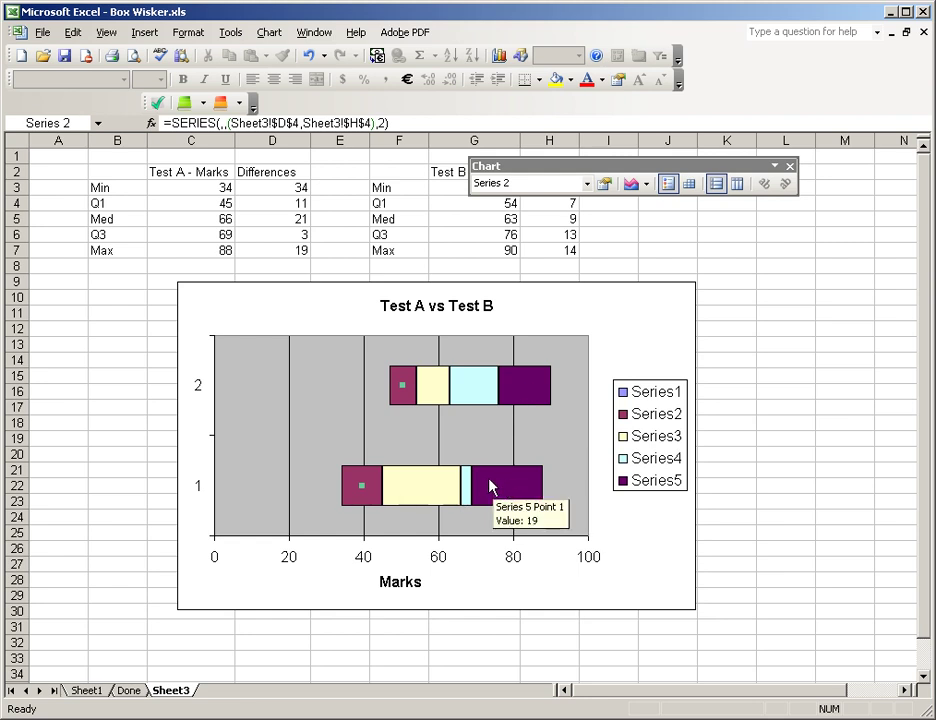
{"action": "mouse_move", "coordinate": [398, 400]}
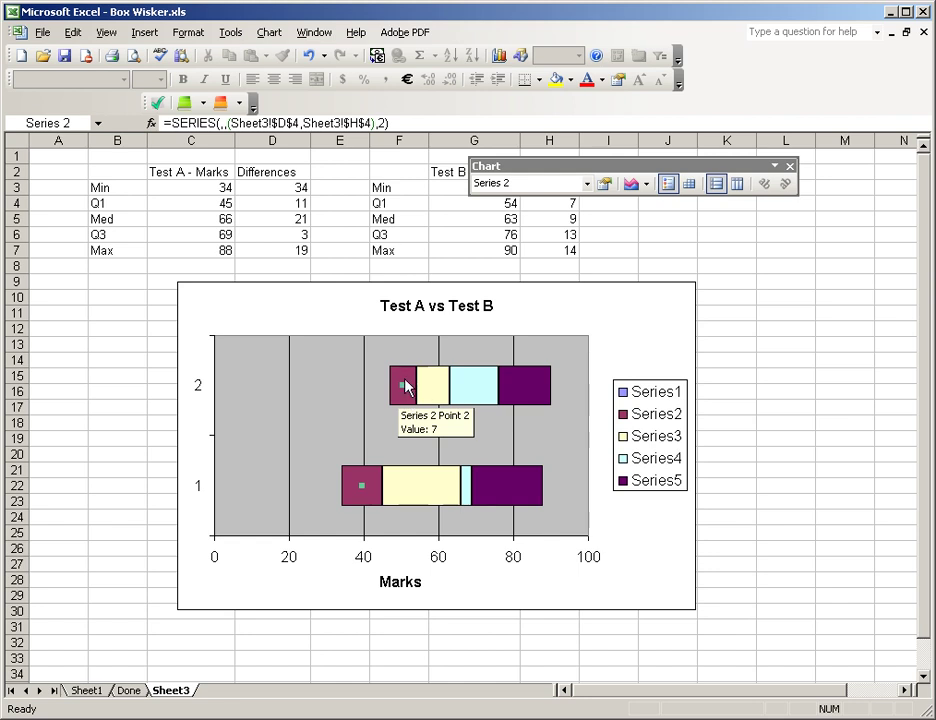
{"action": "mouse_move", "coordinate": [369, 491]}
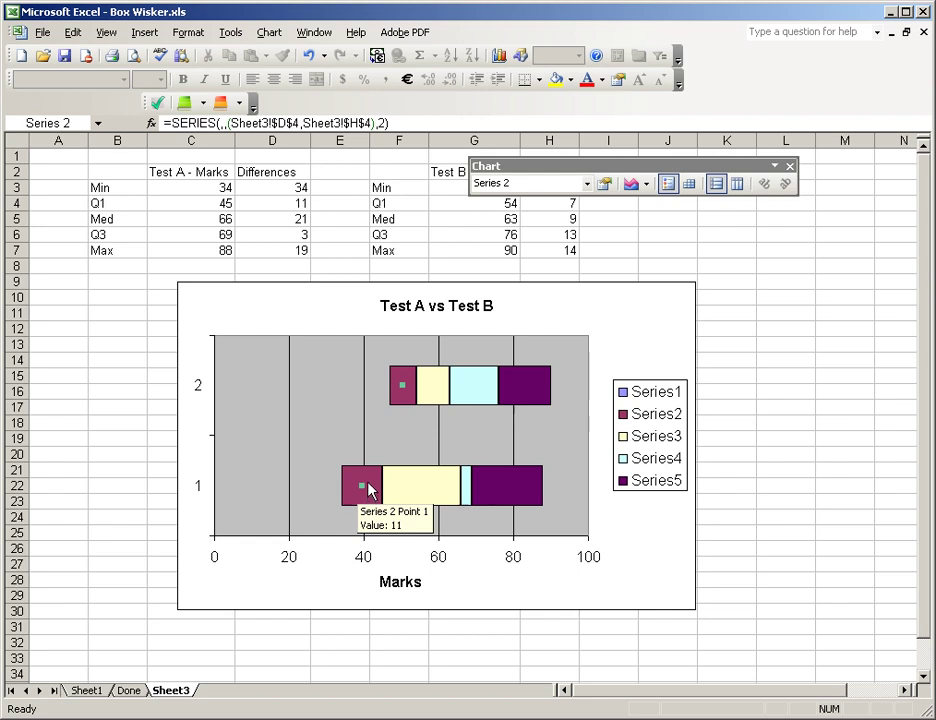
{"action": "right_click", "coordinate": [371, 489]}
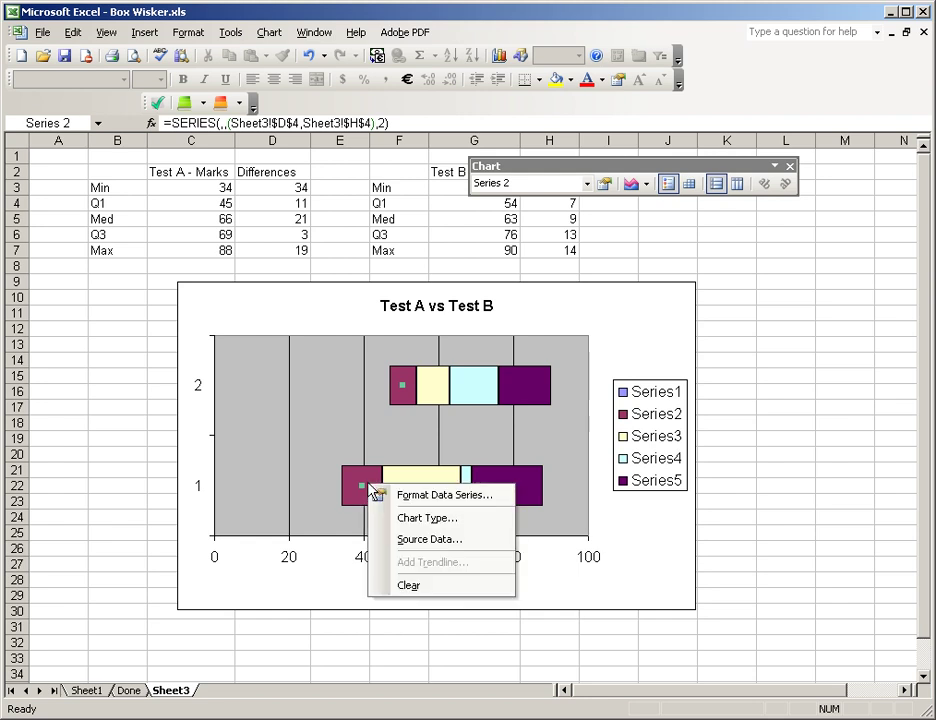
{"action": "left_click", "coordinate": [432, 496]}
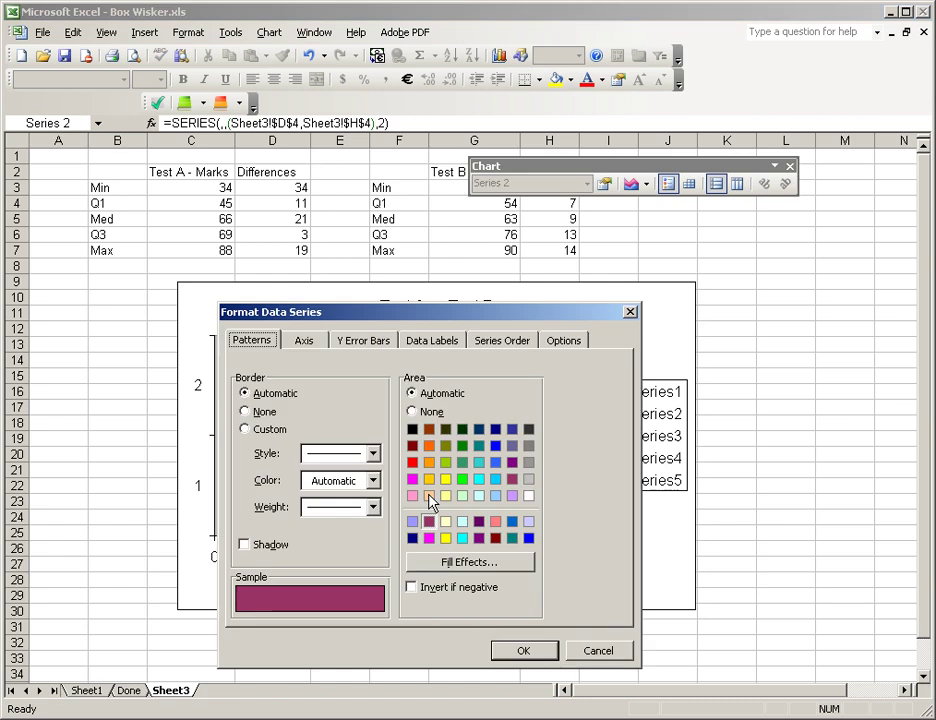
{"action": "left_click", "coordinate": [368, 341]}
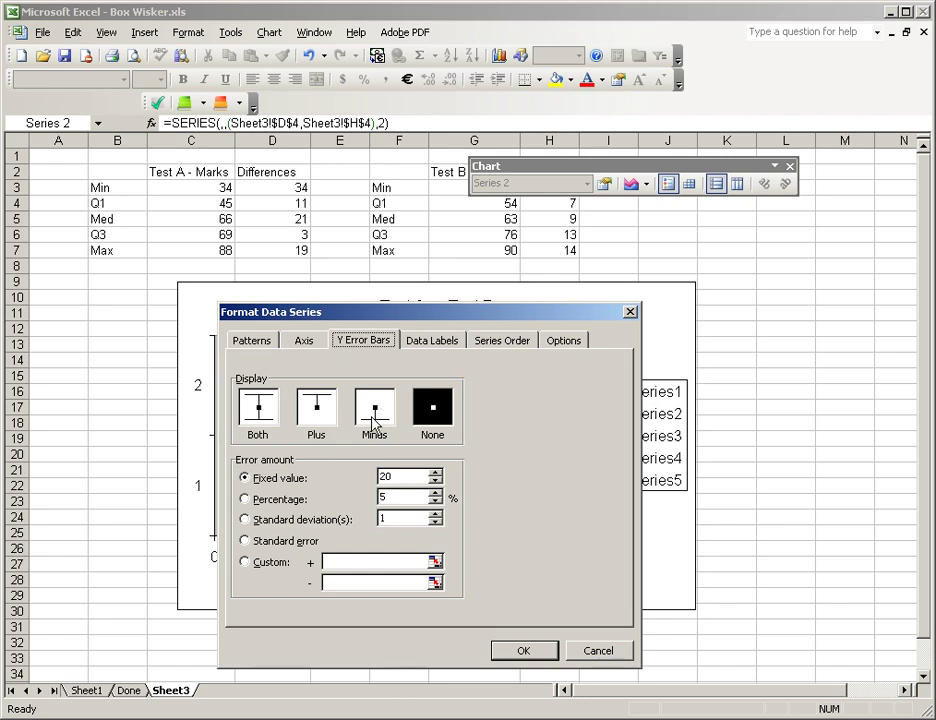
{"action": "left_click_drag", "start_coordinate": [401, 320], "coordinate": [404, 419]}
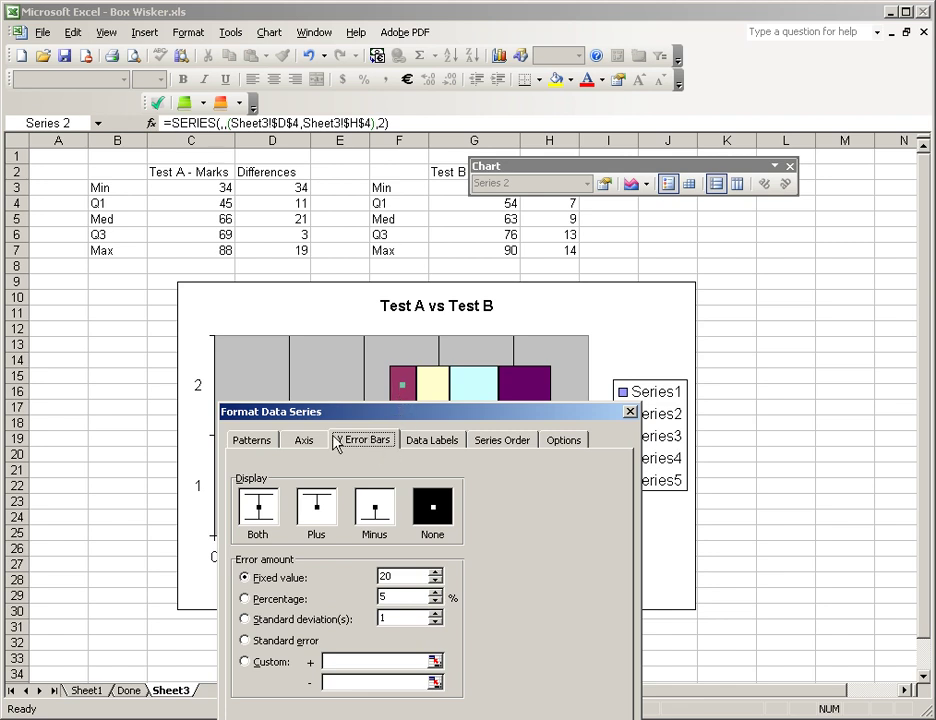
{"action": "left_click_drag", "start_coordinate": [393, 412], "coordinate": [407, 320]}
{"action": "left_click", "coordinate": [399, 424]}
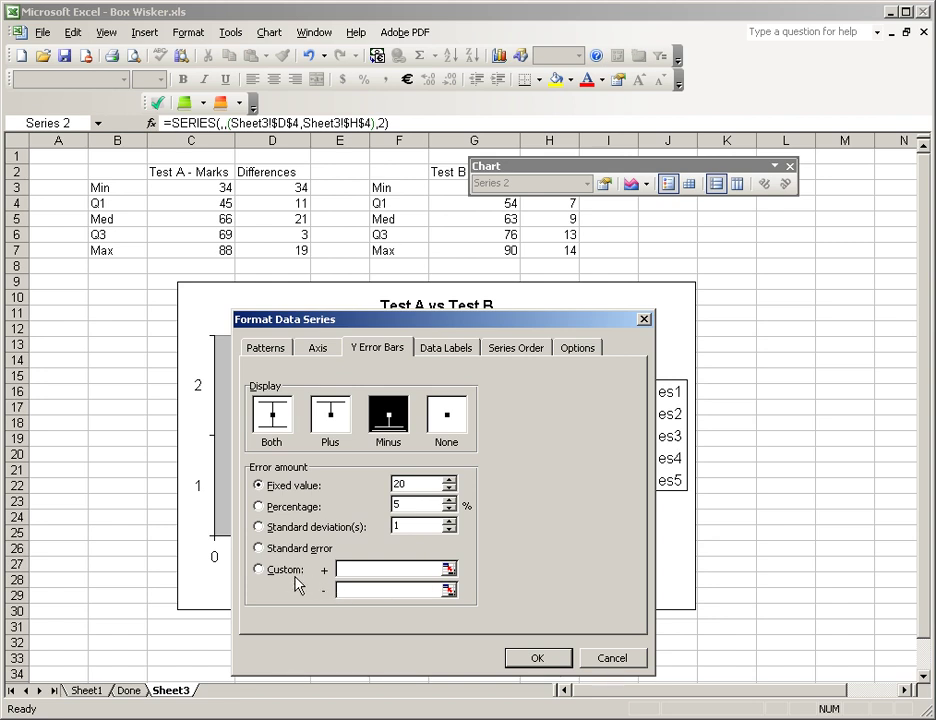
{"action": "left_click", "coordinate": [259, 570]}
{"action": "left_click", "coordinate": [259, 487]}
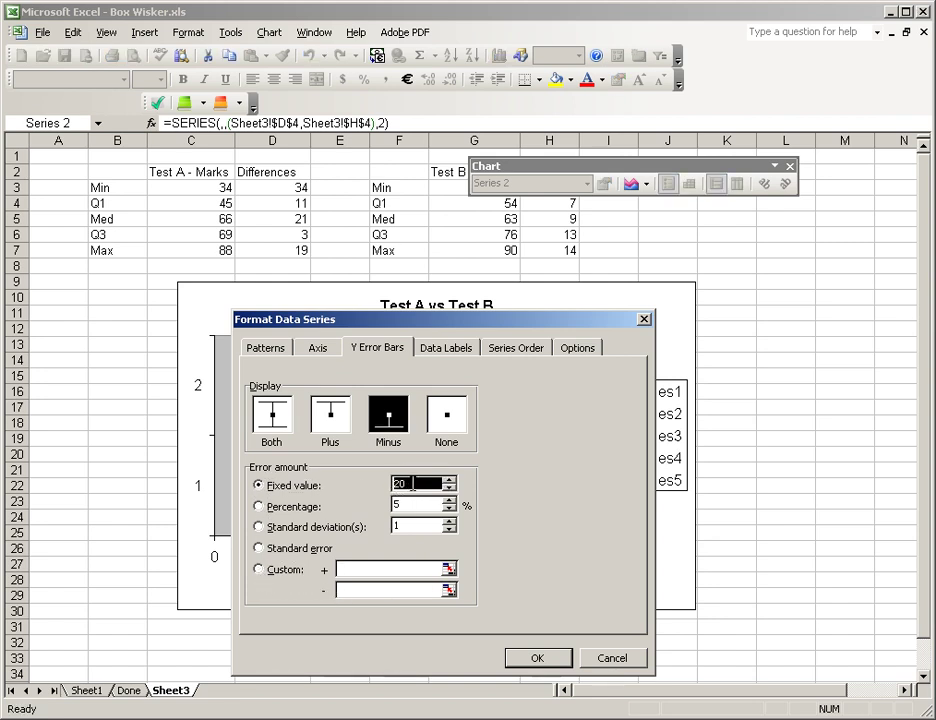
Set Series 2's custom minus error amount to cells D4 and H4
{"action": "left_click", "coordinate": [260, 570]}
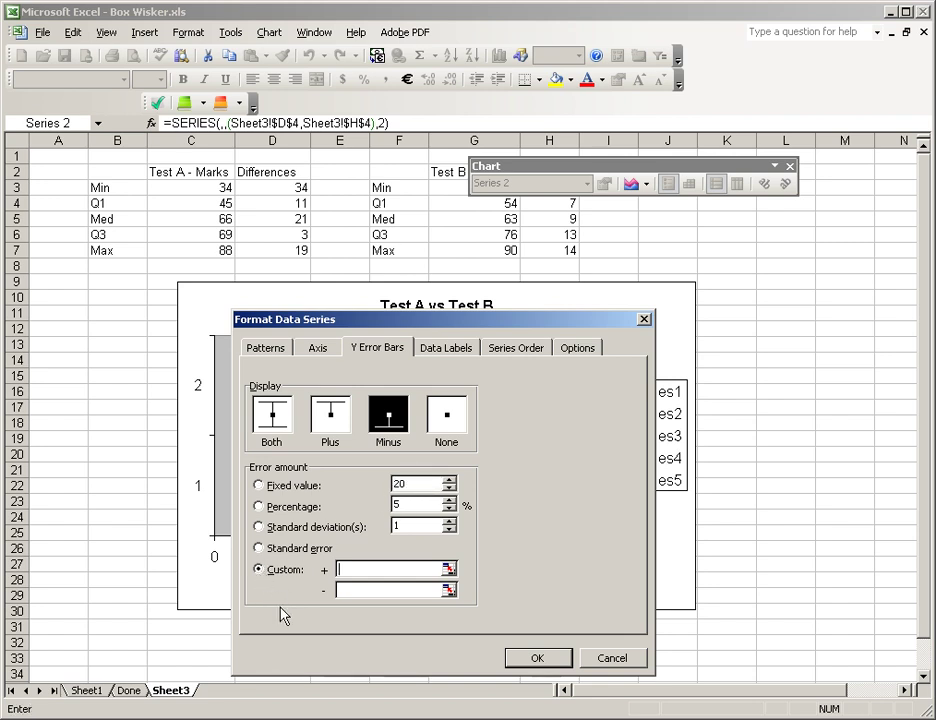
{"action": "left_click", "coordinate": [339, 590]}
{"action": "left_click", "coordinate": [449, 592]}
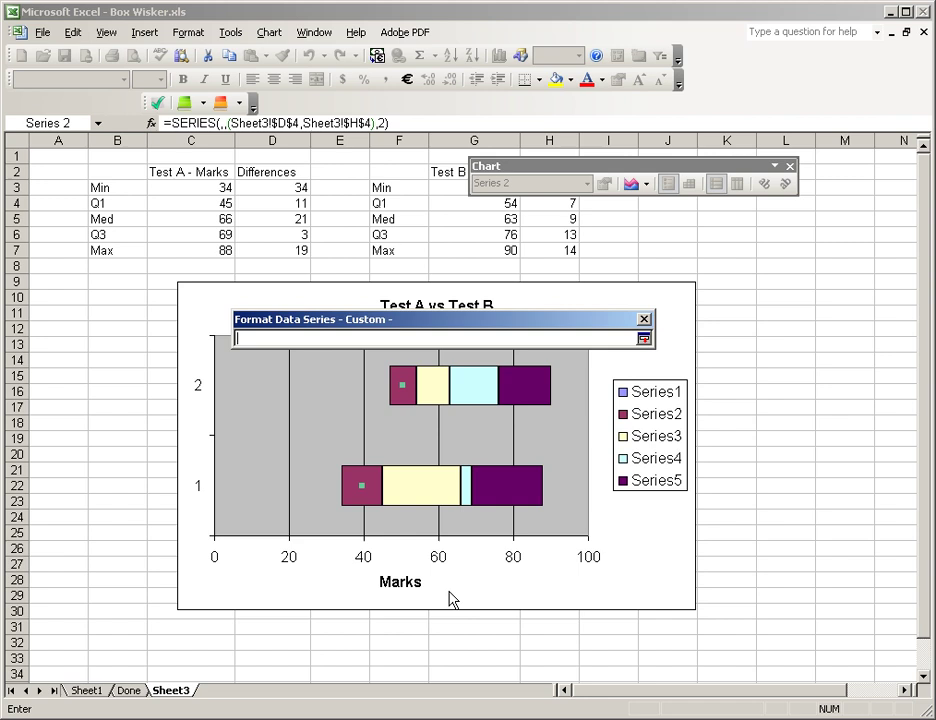
{"action": "left_click", "coordinate": [276, 204]}
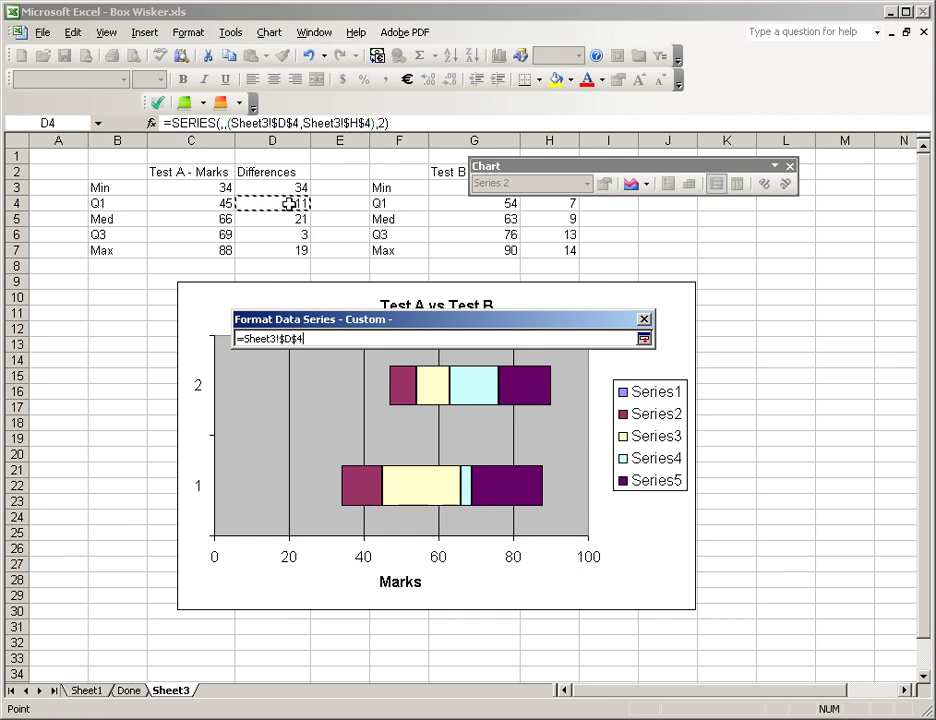
{"action": "left_click_drag", "start_coordinate": [502, 172], "coordinate": [522, 132]}
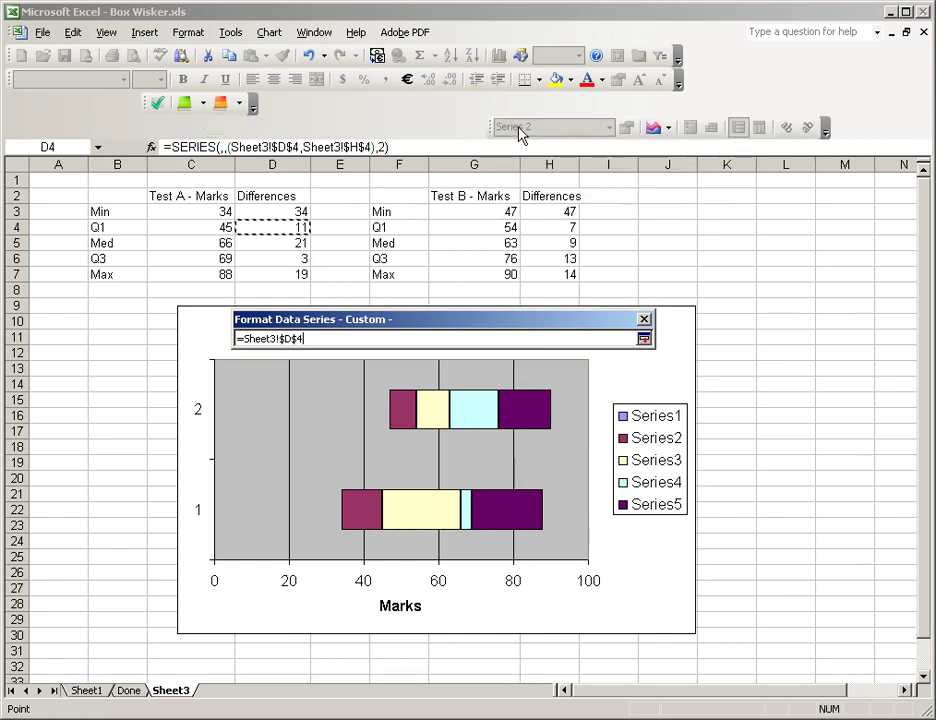
{"action": "left_click", "coordinate": [553, 230], "text": "ctrl"}
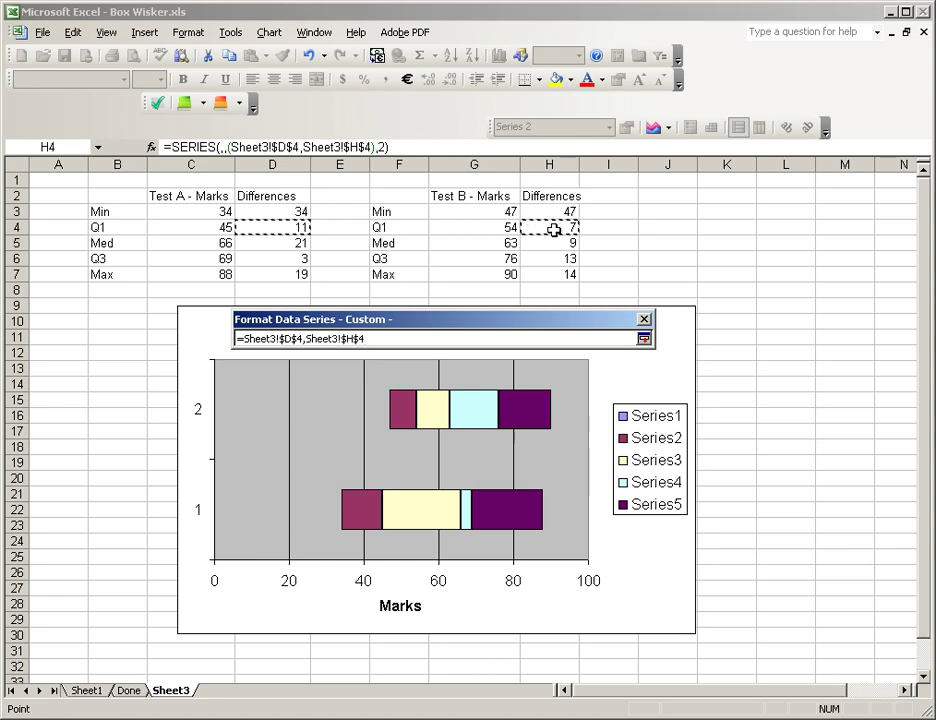
{"action": "key", "text": "Return"}
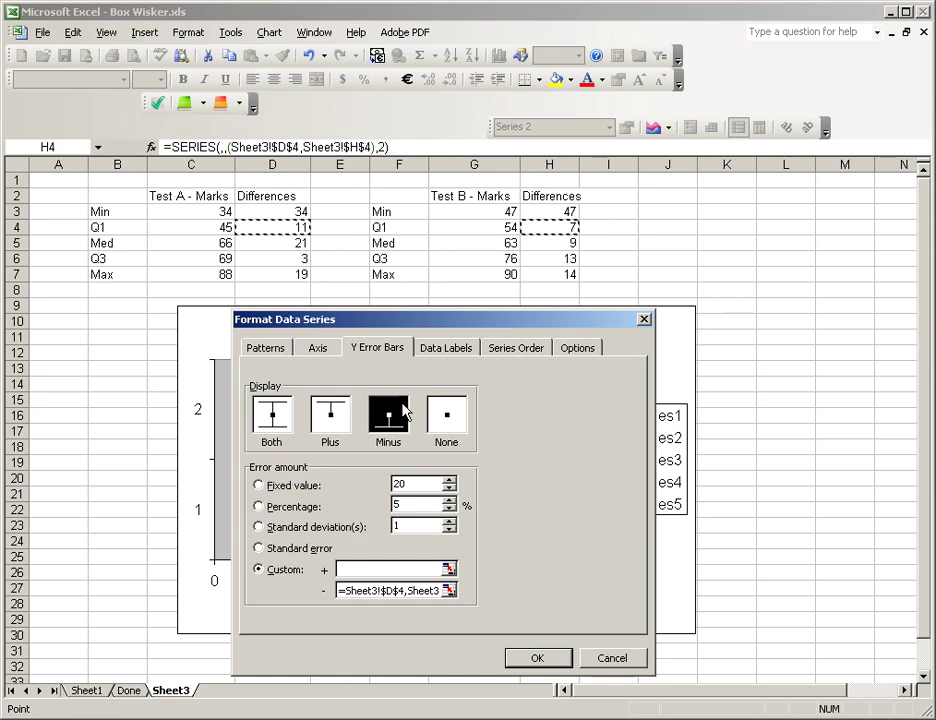
Apply the minus error bars, then set the upper Series 2 bar to no border and no area
{"action": "left_click", "coordinate": [556, 660]}
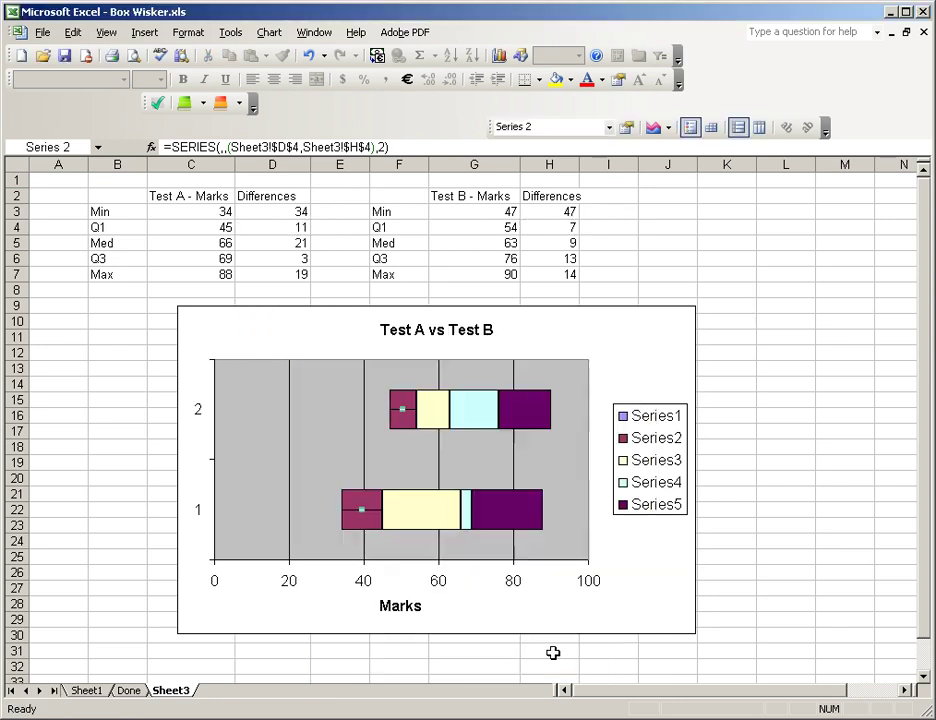
{"action": "left_click", "coordinate": [407, 417]}
{"action": "left_click", "coordinate": [508, 476]}
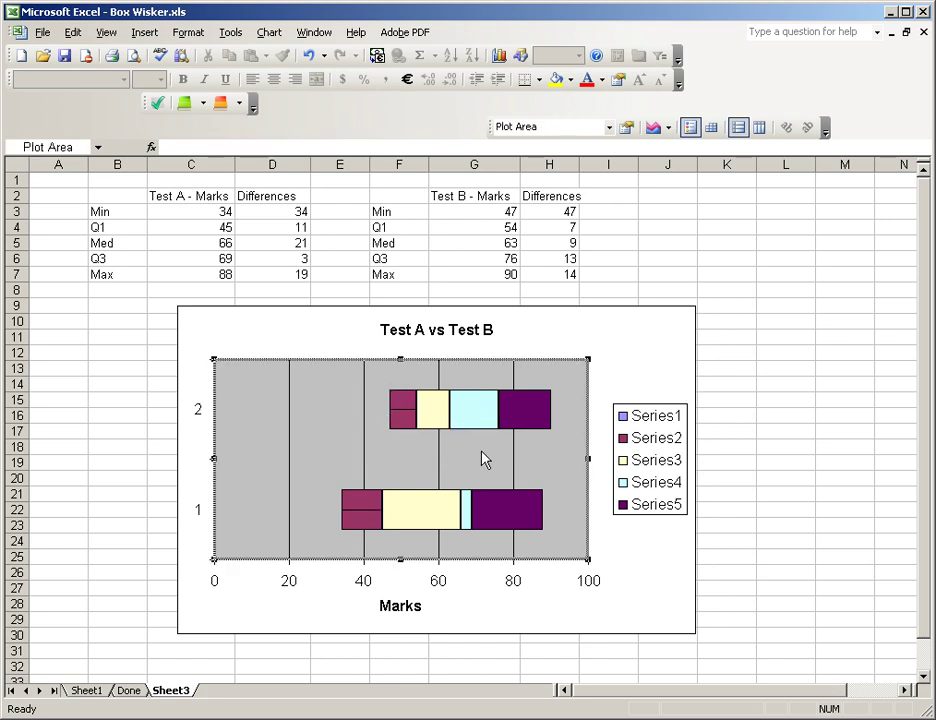
{"action": "left_click", "coordinate": [406, 424]}
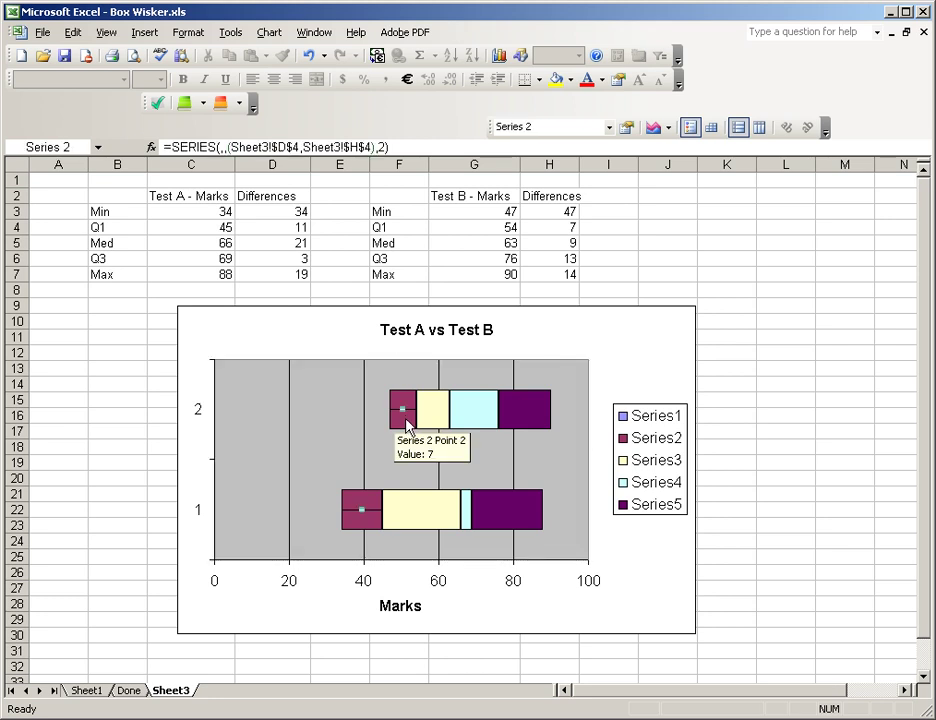
{"action": "left_click", "coordinate": [406, 424]}
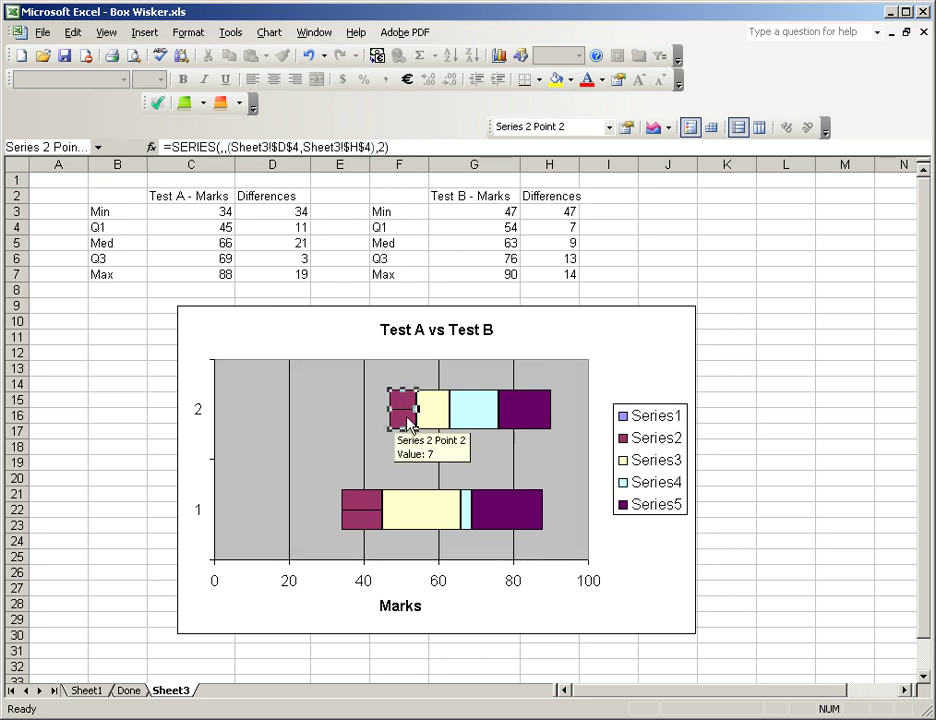
{"action": "right_click", "coordinate": [406, 422]}
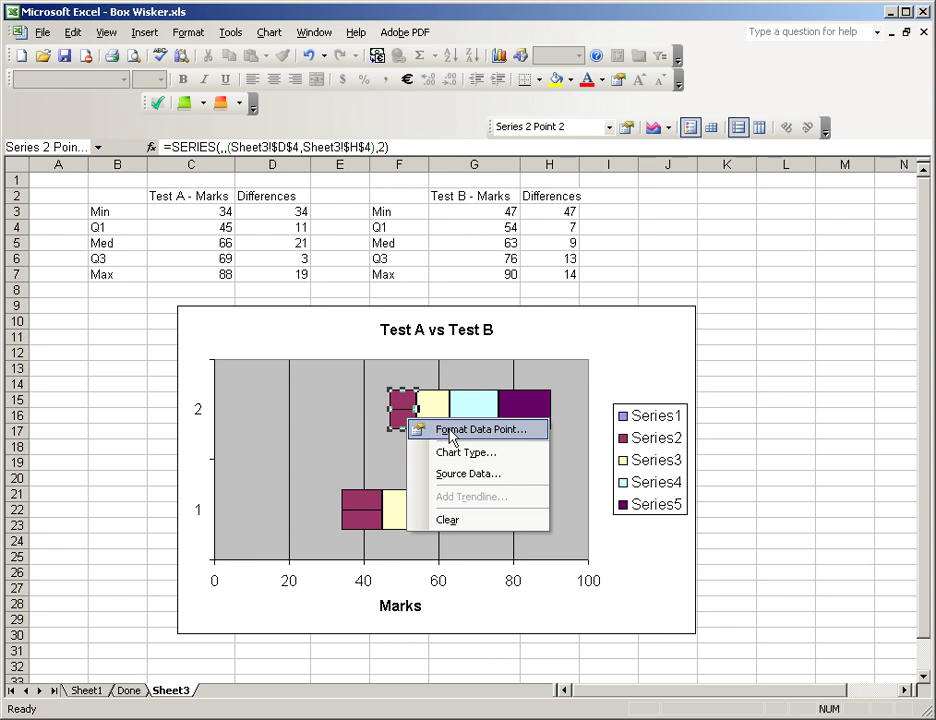
{"action": "left_click", "coordinate": [452, 431]}
{"action": "left_click", "coordinate": [266, 345]}
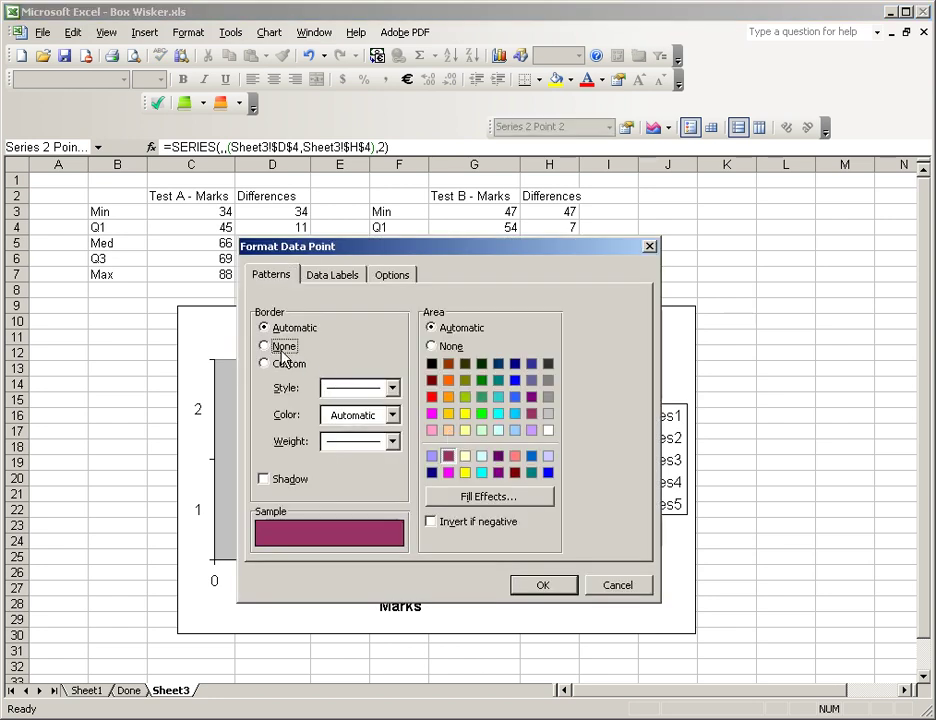
{"action": "left_click", "coordinate": [431, 346]}
{"action": "left_click", "coordinate": [543, 585]}
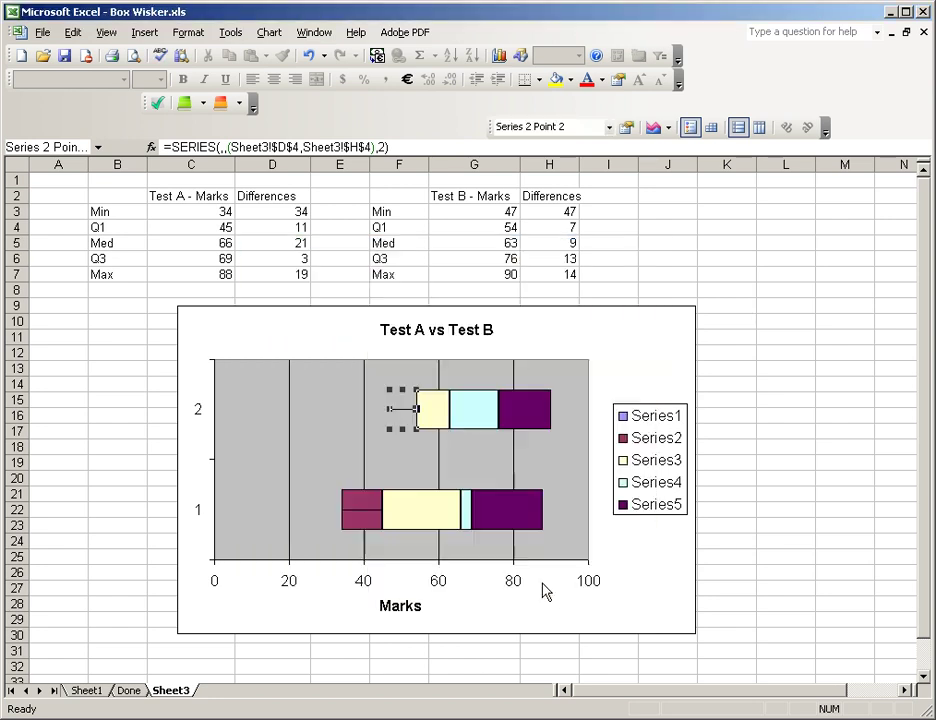
Set the lower Series 2 bar to no border and no area
{"action": "left_click", "coordinate": [421, 479]}
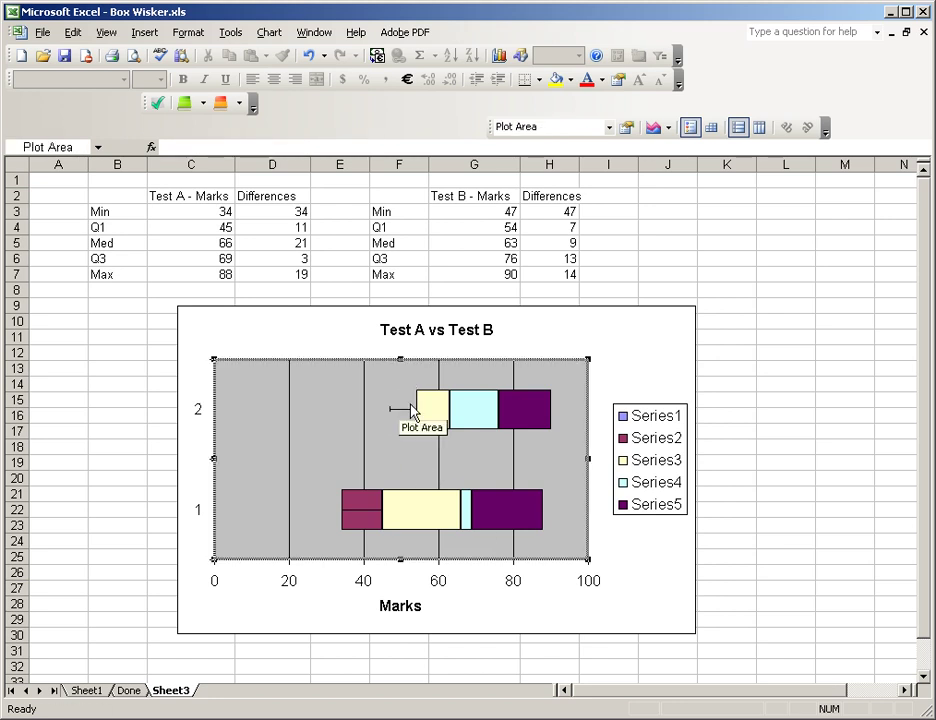
{"action": "left_click", "coordinate": [367, 505]}
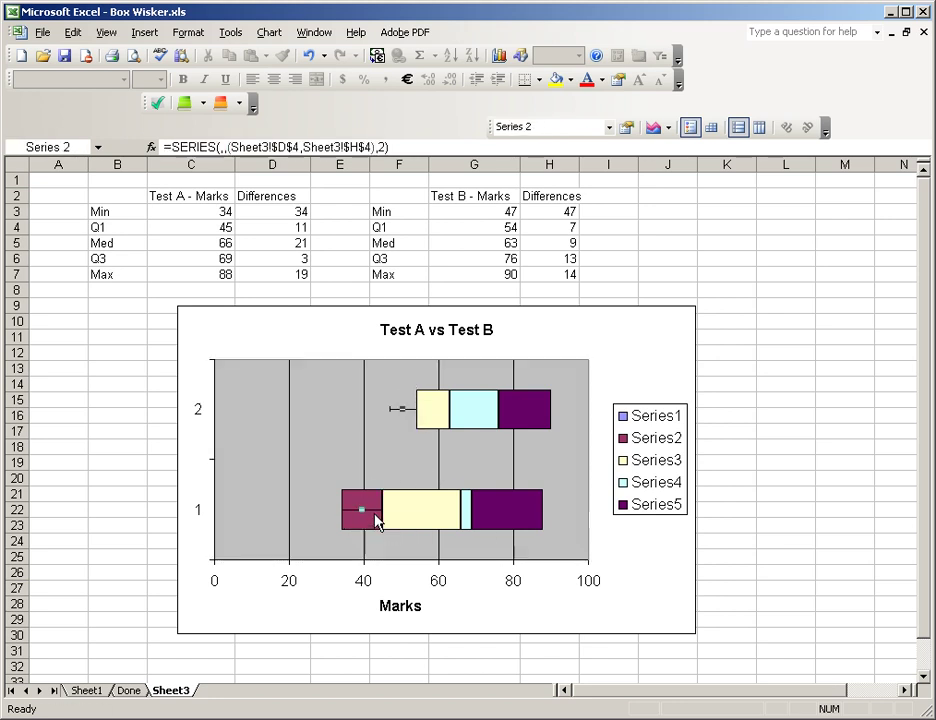
{"action": "left_click", "coordinate": [375, 508]}
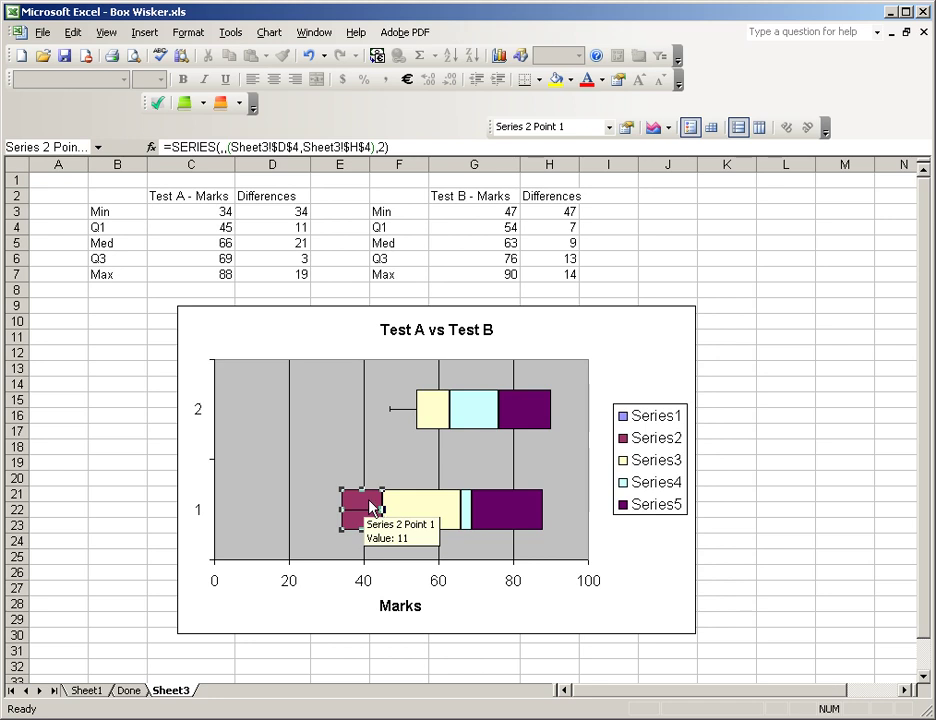
{"action": "right_click", "coordinate": [371, 507]}
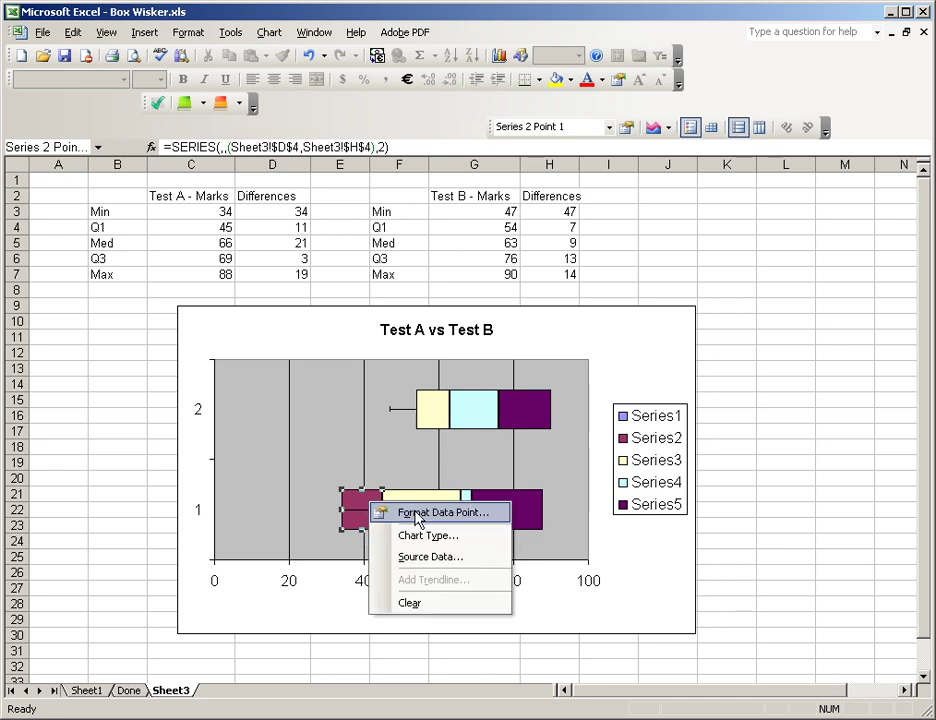
{"action": "left_click", "coordinate": [417, 514]}
{"action": "left_click", "coordinate": [231, 428]}
{"action": "left_click", "coordinate": [399, 429]}
{"action": "left_click", "coordinate": [505, 667]}
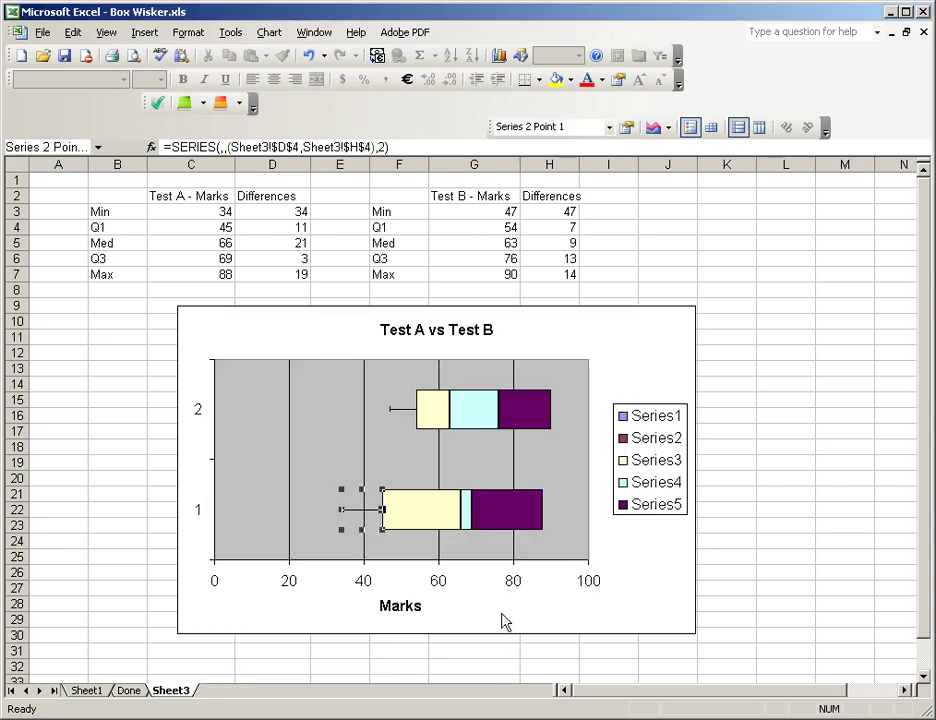
{"action": "left_click", "coordinate": [415, 467]}
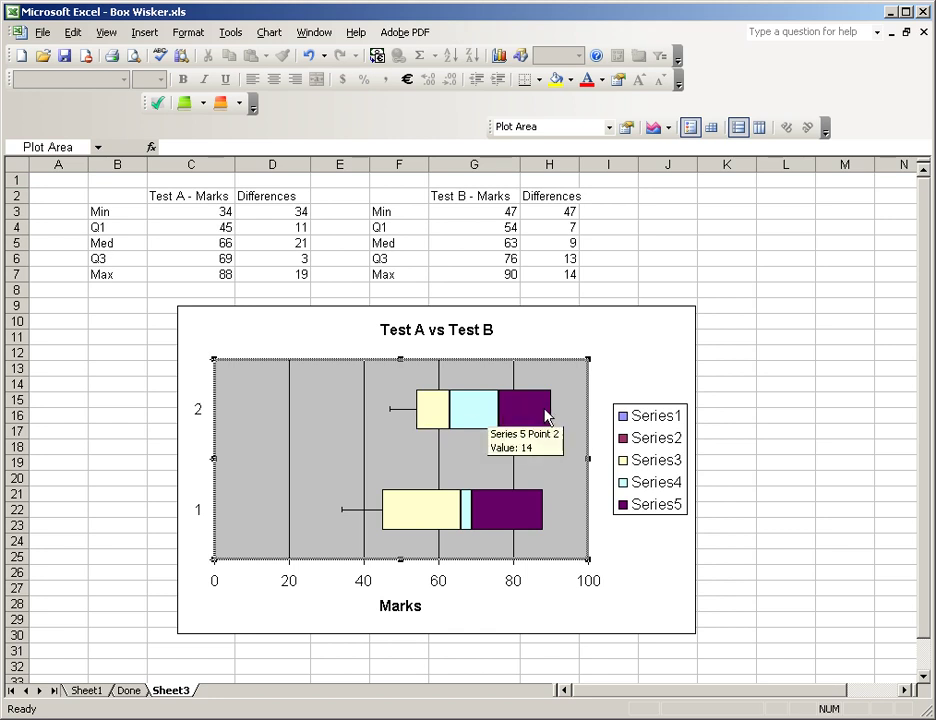
Give Series 4 plus-only Y error bars with a custom error amount
{"action": "mouse_move", "coordinate": [511, 515]}
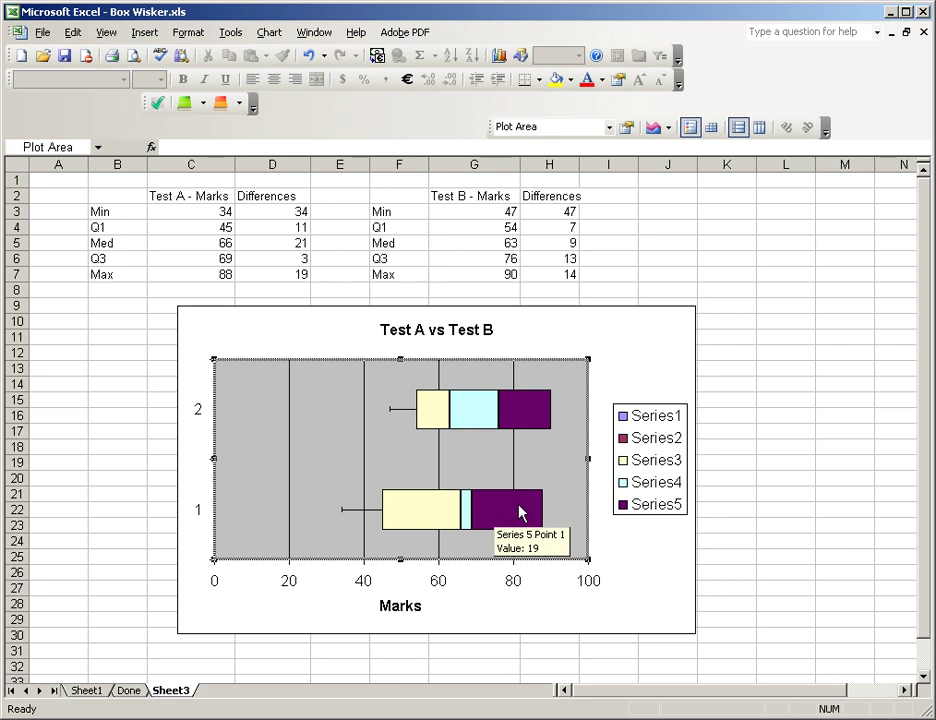
{"action": "left_click", "coordinate": [475, 415]}
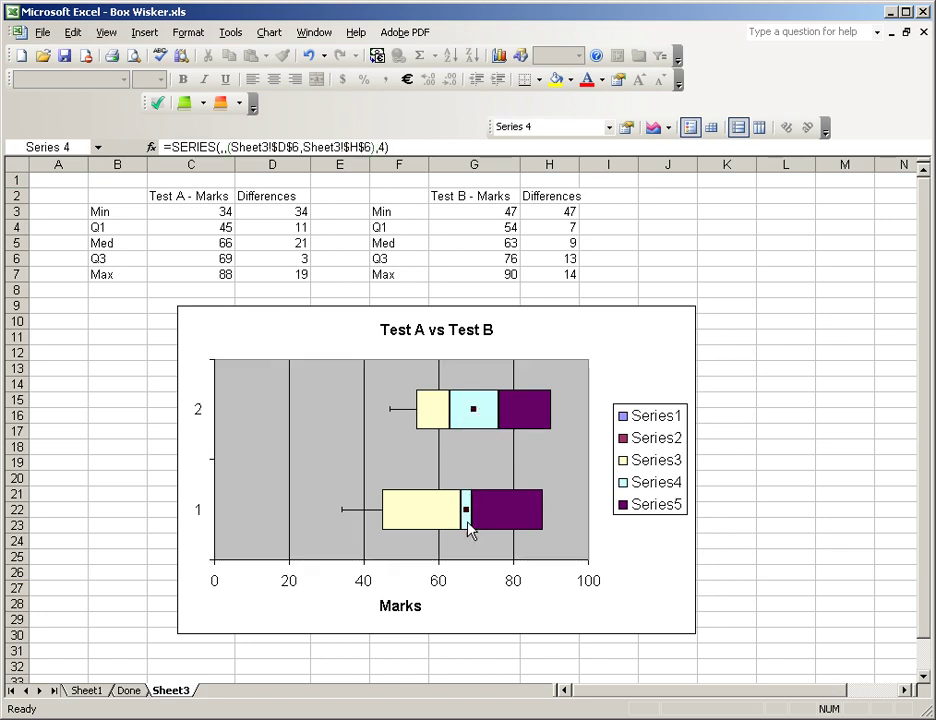
{"action": "mouse_move", "coordinate": [531, 409]}
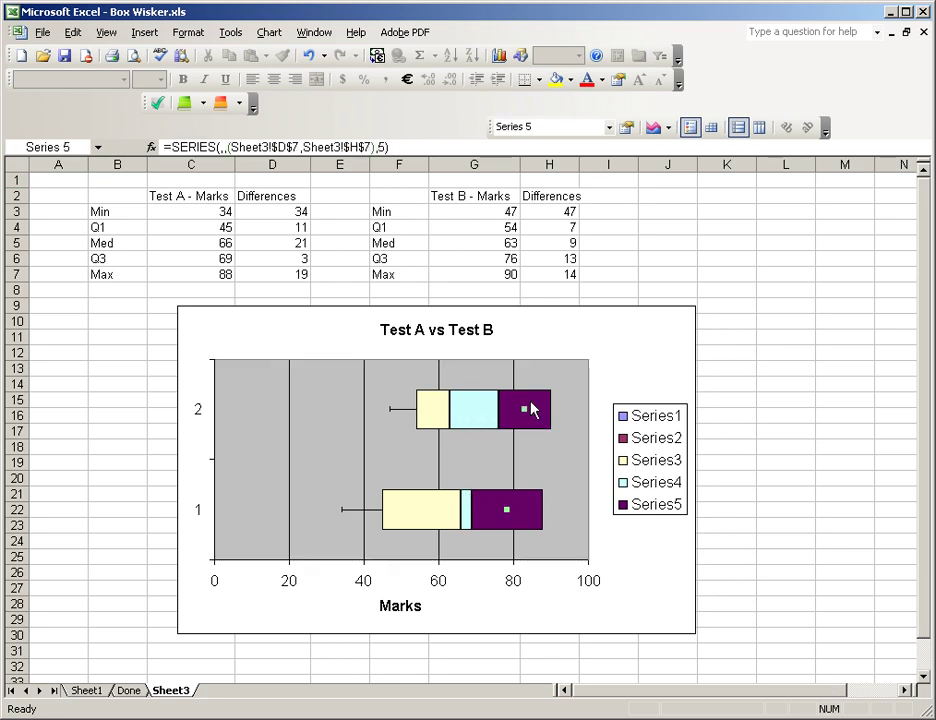
{"action": "left_click", "coordinate": [479, 413]}
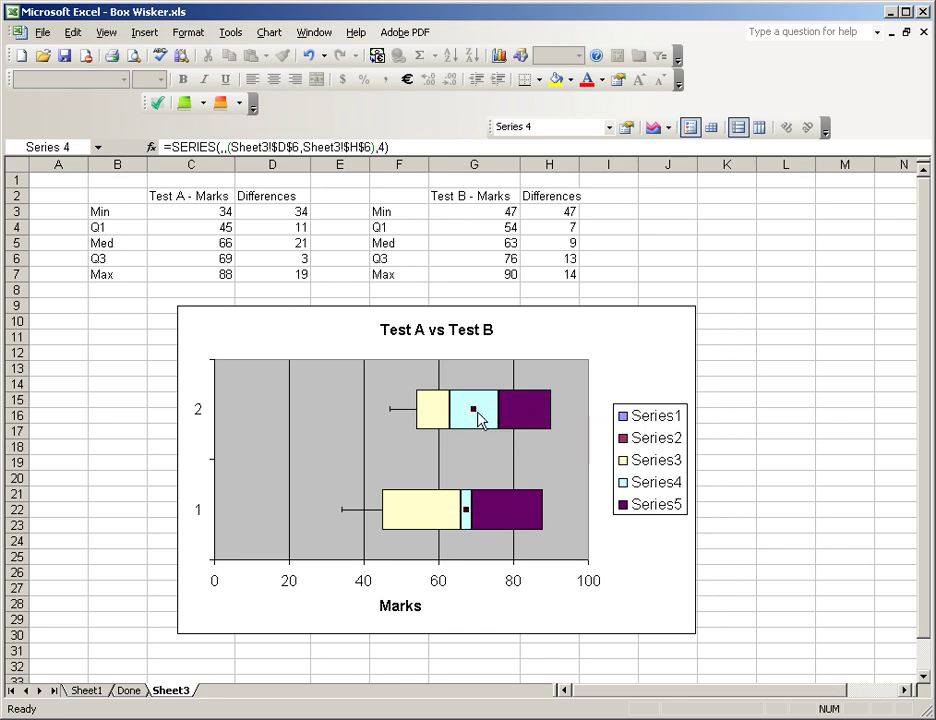
{"action": "right_click", "coordinate": [479, 414]}
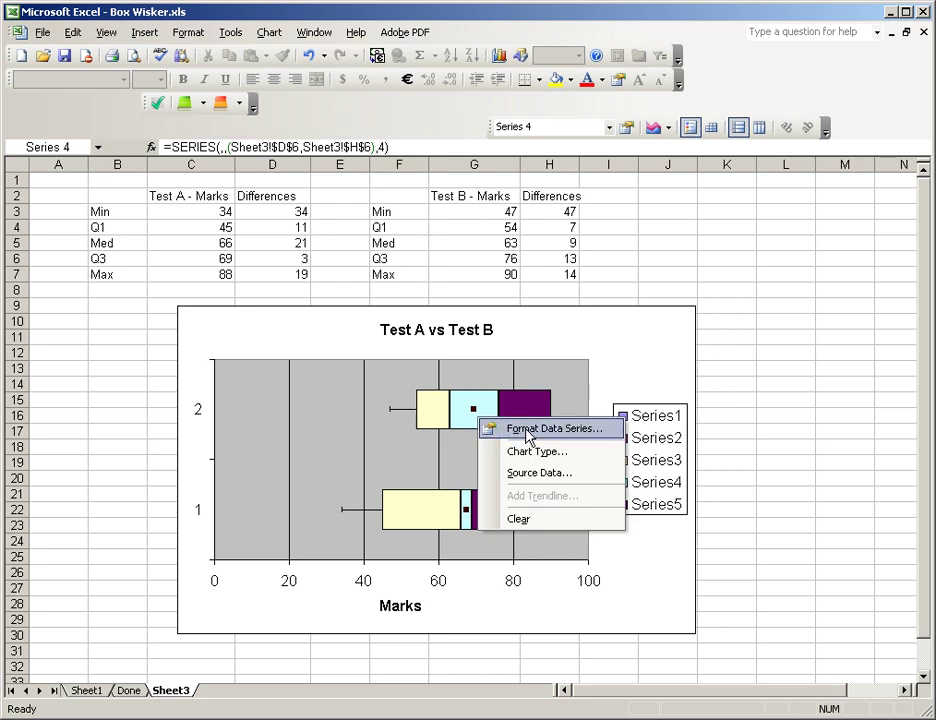
{"action": "left_click", "coordinate": [529, 429]}
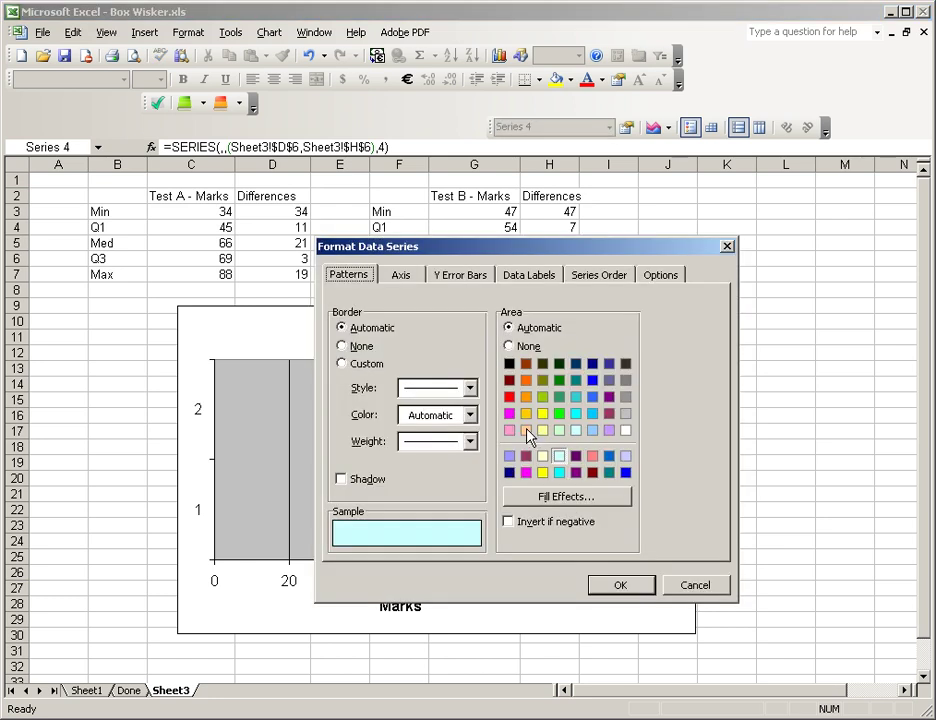
{"action": "left_click", "coordinate": [470, 282]}
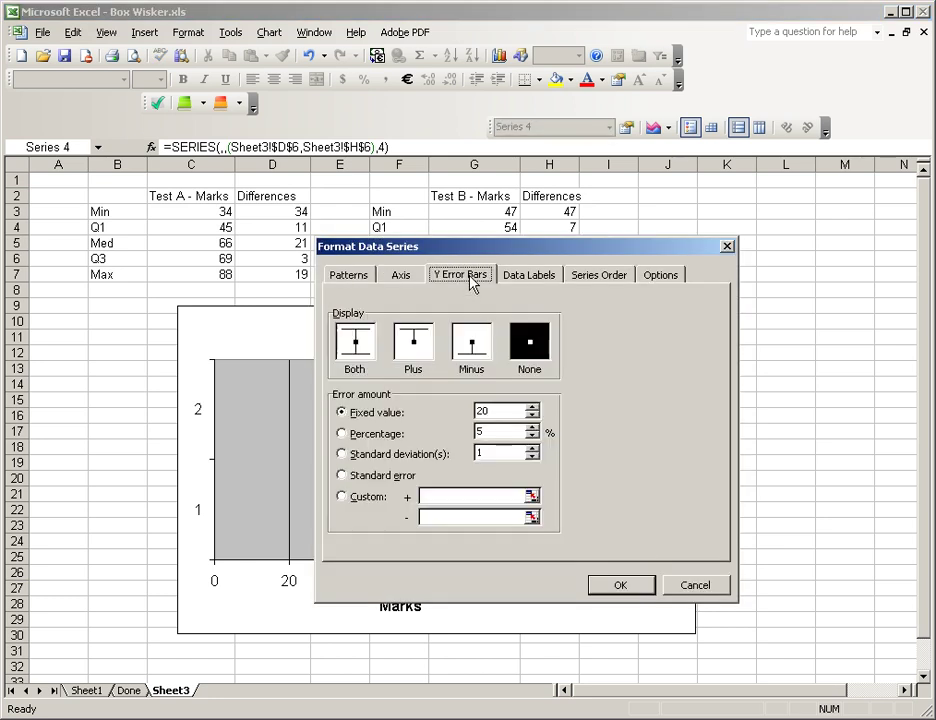
{"action": "left_click", "coordinate": [424, 349]}
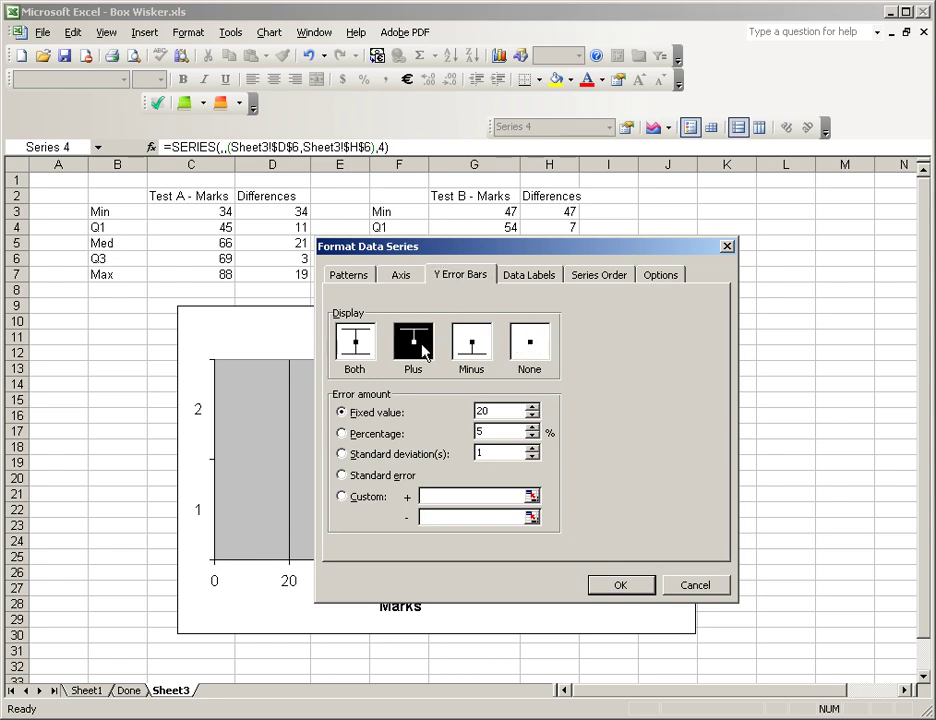
{"action": "left_click", "coordinate": [345, 500]}
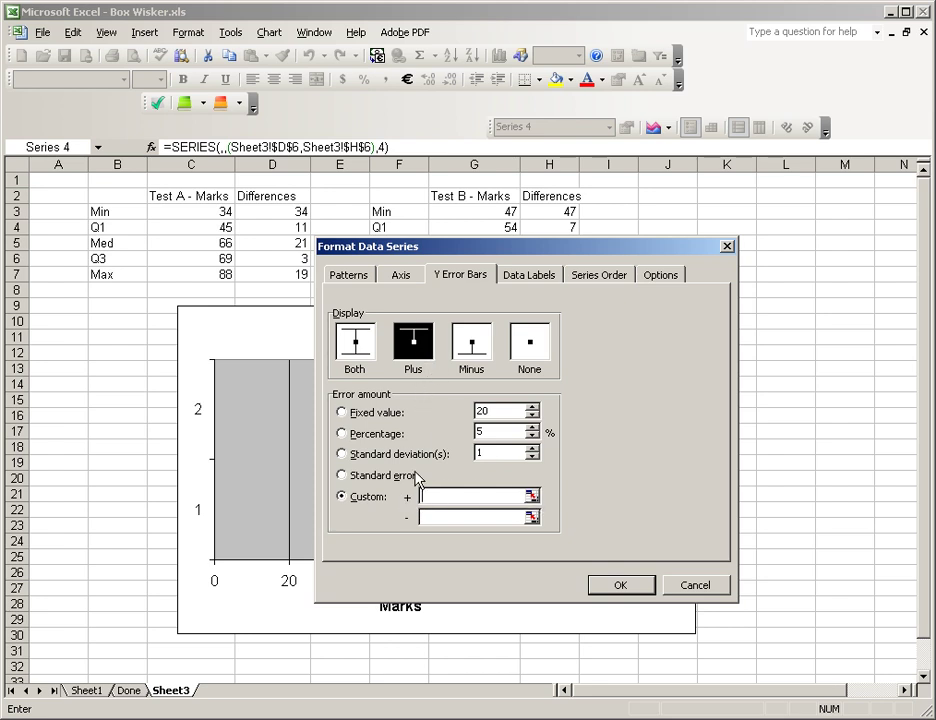
Set the custom plus error amount to cells D7 and H7 and apply it
{"action": "left_click", "coordinate": [533, 497]}
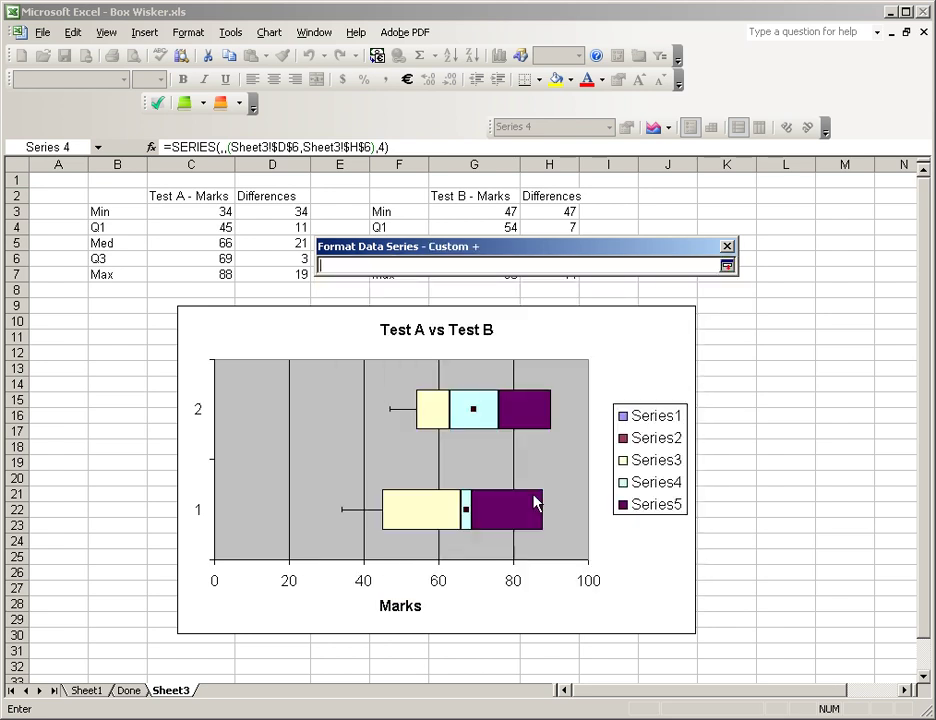
{"action": "left_click_drag", "start_coordinate": [522, 247], "coordinate": [528, 316]}
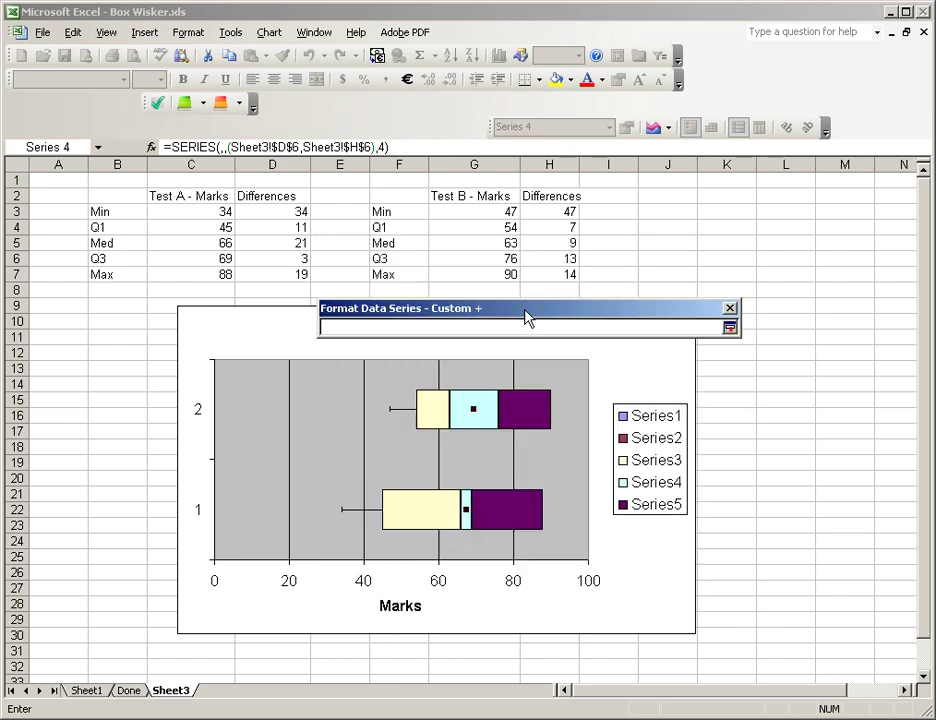
{"action": "left_click", "coordinate": [277, 275]}
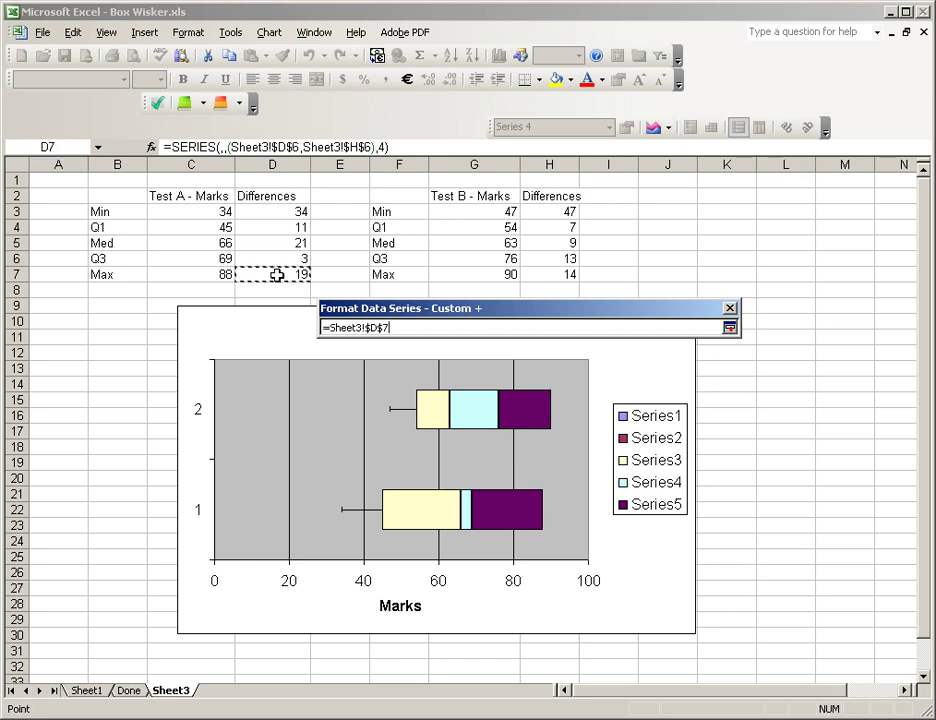
{"action": "left_click", "coordinate": [565, 274], "text": "ctrl"}
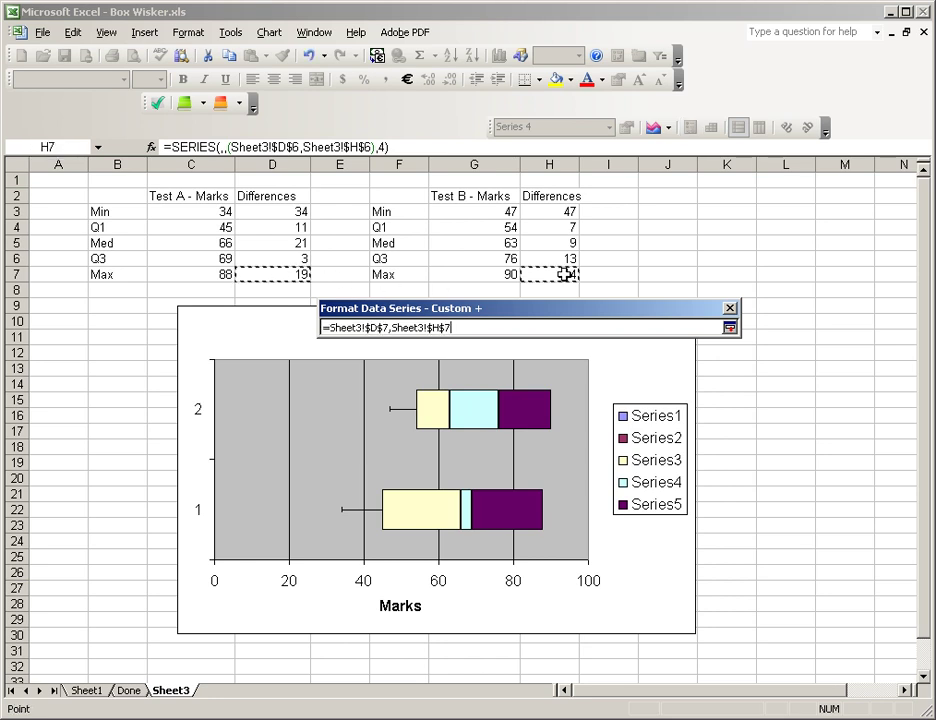
{"action": "key", "text": "Return"}
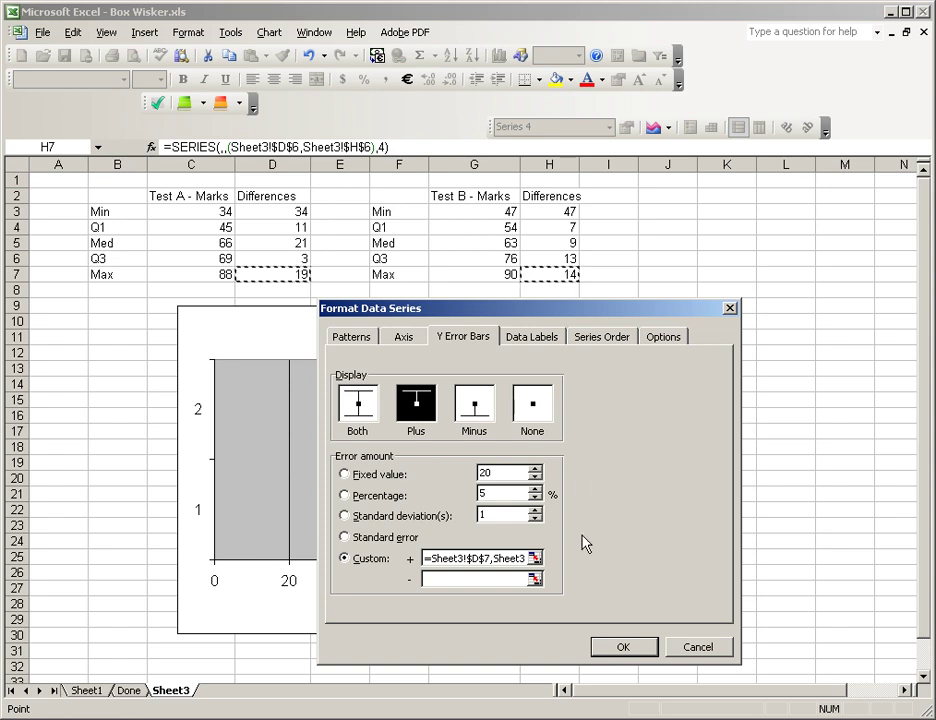
{"action": "left_click", "coordinate": [622, 647]}
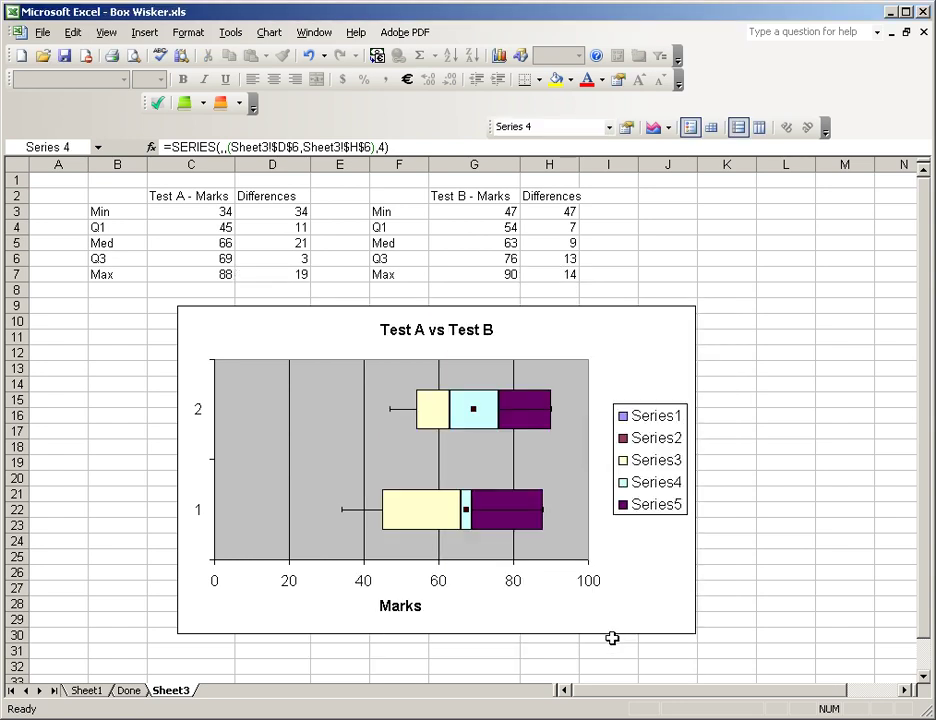
Set the upper purple Series 5 bar to no border and no area
{"action": "left_click", "coordinate": [534, 410]}
{"action": "left_click", "coordinate": [536, 403]}
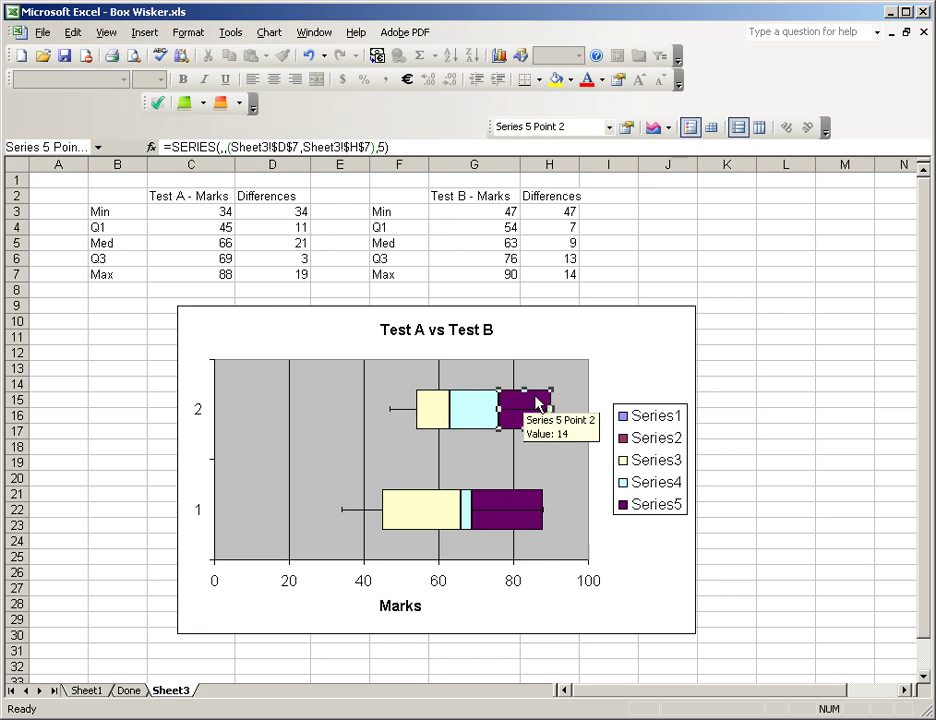
{"action": "right_click", "coordinate": [539, 405]}
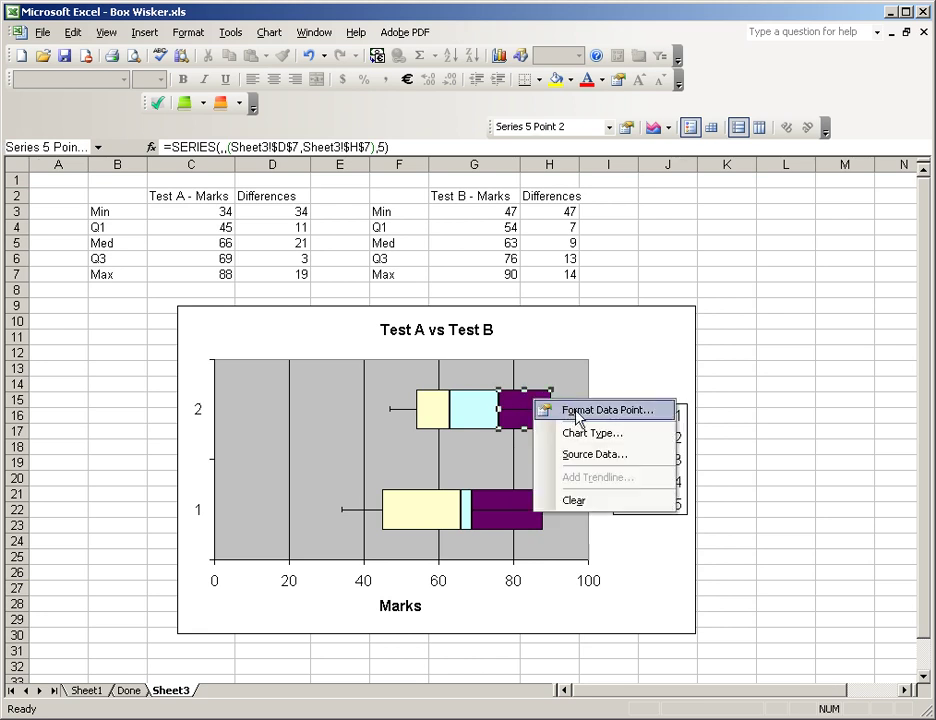
{"action": "left_click", "coordinate": [560, 411]}
{"action": "left_click", "coordinate": [412, 329]}
{"action": "left_click", "coordinate": [560, 328]}
{"action": "left_click", "coordinate": [668, 566]}
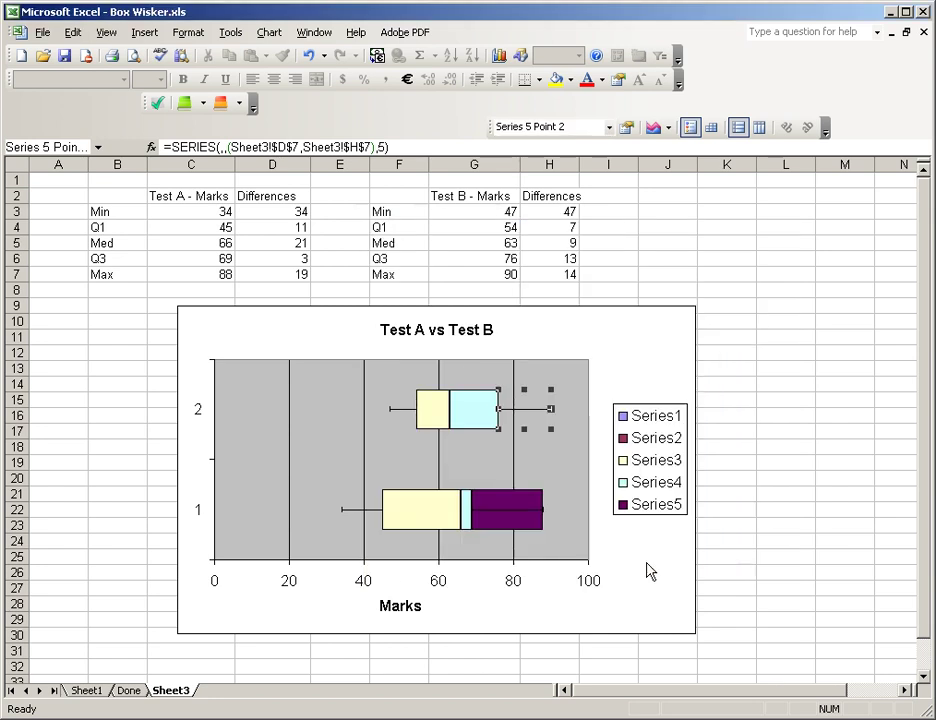
Set the lower purple Series 5 bar to no border and no area
{"action": "left_click", "coordinate": [520, 507]}
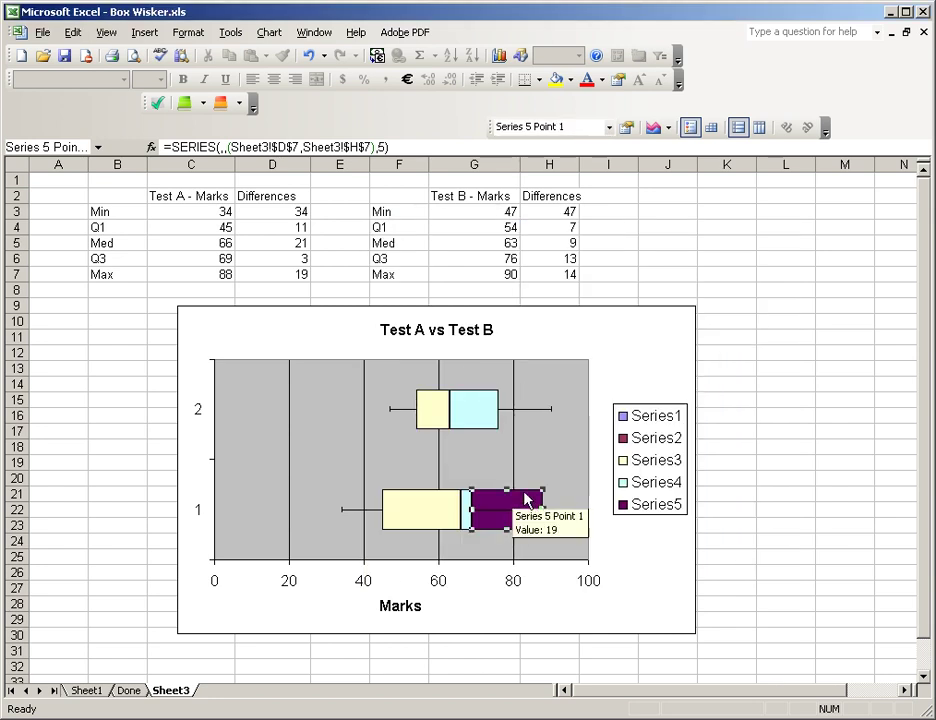
{"action": "right_click", "coordinate": [528, 505]}
{"action": "left_click", "coordinate": [545, 508]}
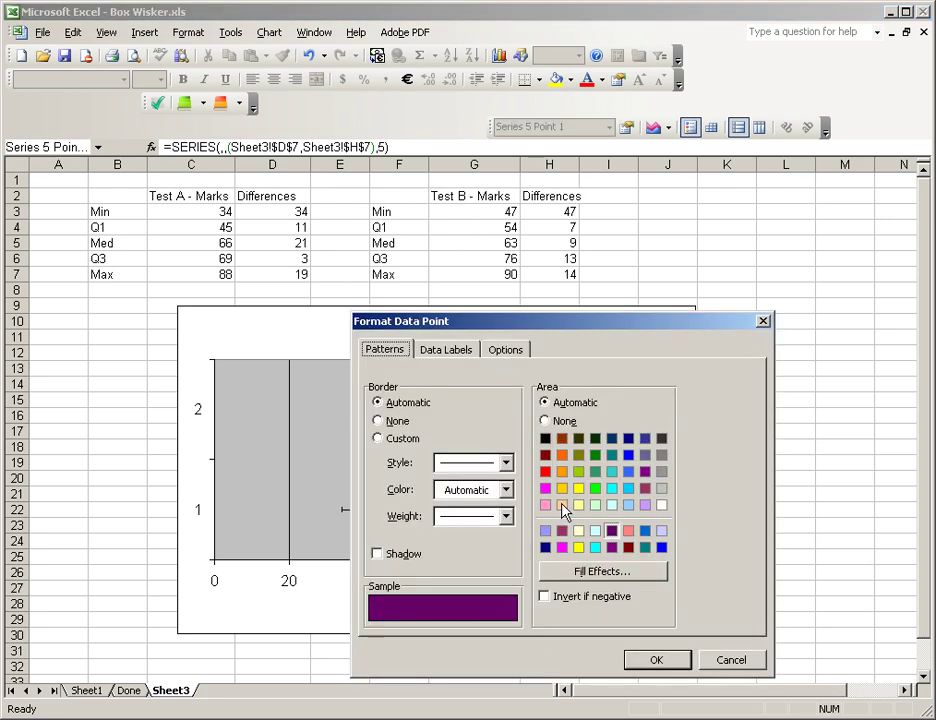
{"action": "left_click", "coordinate": [378, 421]}
{"action": "left_click", "coordinate": [545, 421]}
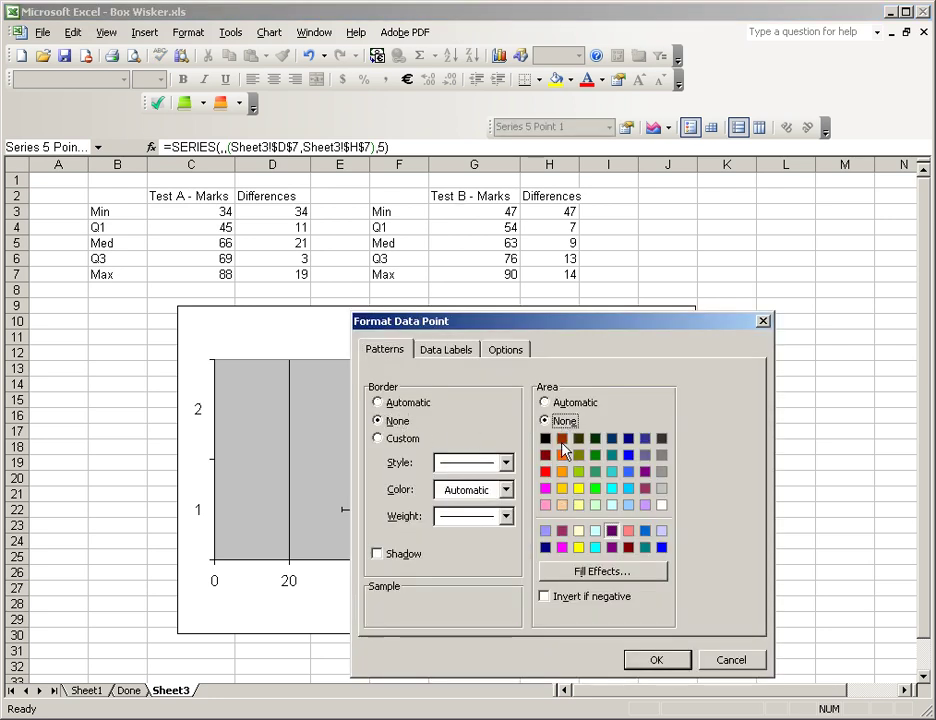
{"action": "left_click", "coordinate": [655, 660]}
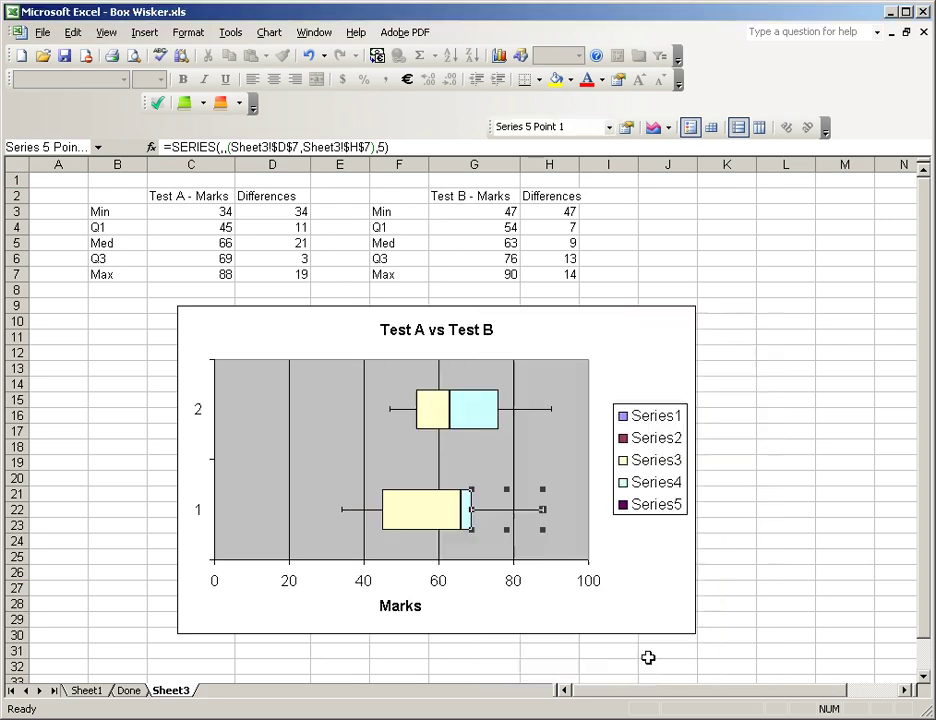
{"action": "left_click", "coordinate": [627, 560]}
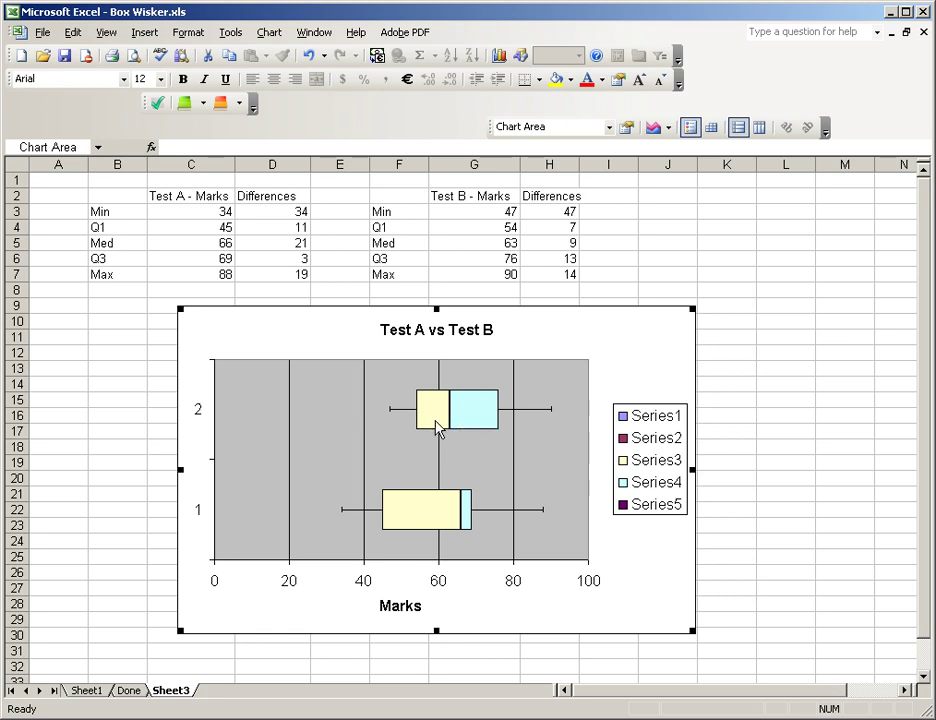
Fill the upper Series 4 box light yellow through Format Data Point
{"action": "mouse_move", "coordinate": [441, 417]}
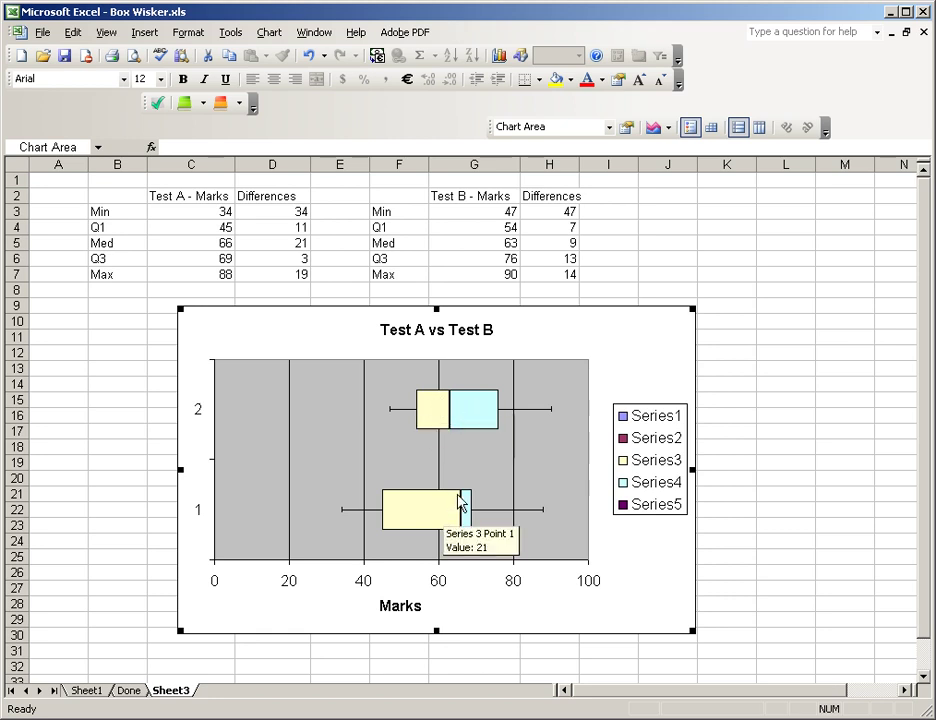
{"action": "mouse_move", "coordinate": [472, 404]}
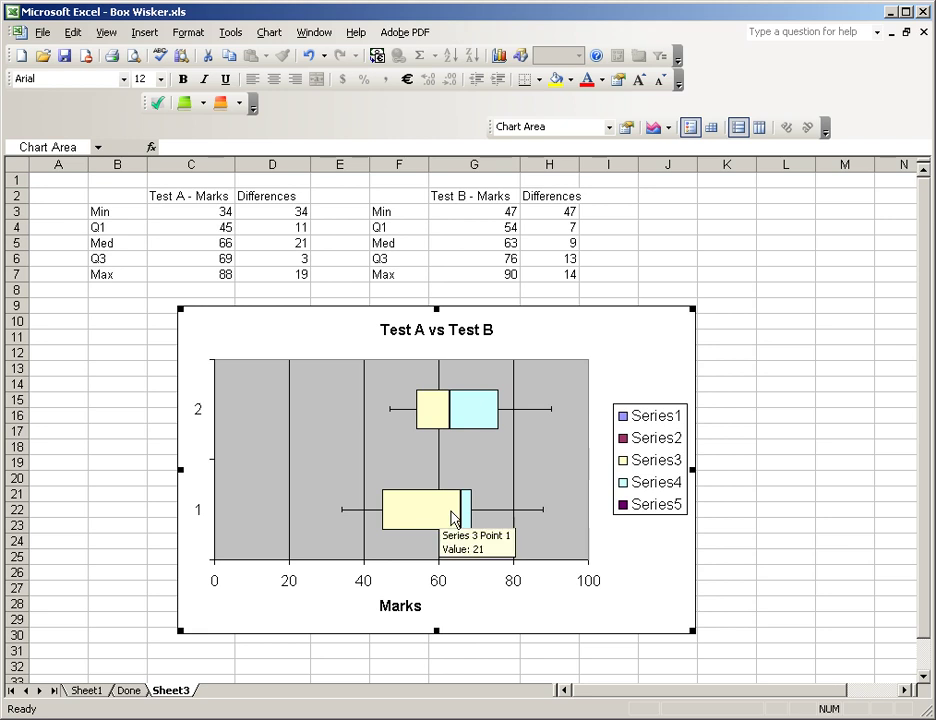
{"action": "left_click", "coordinate": [475, 414]}
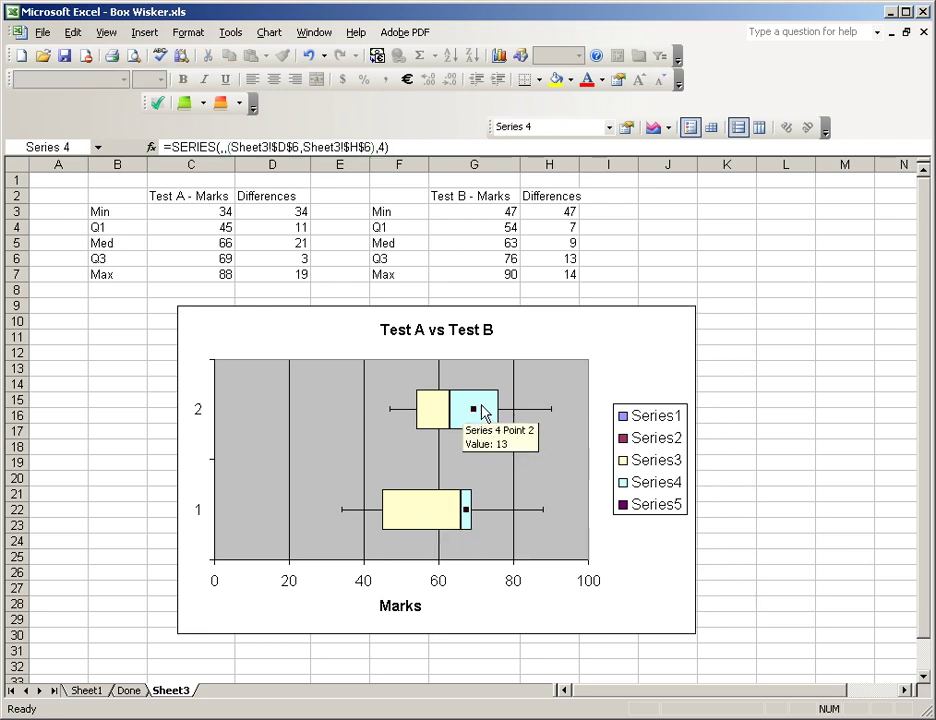
{"action": "left_click", "coordinate": [484, 412]}
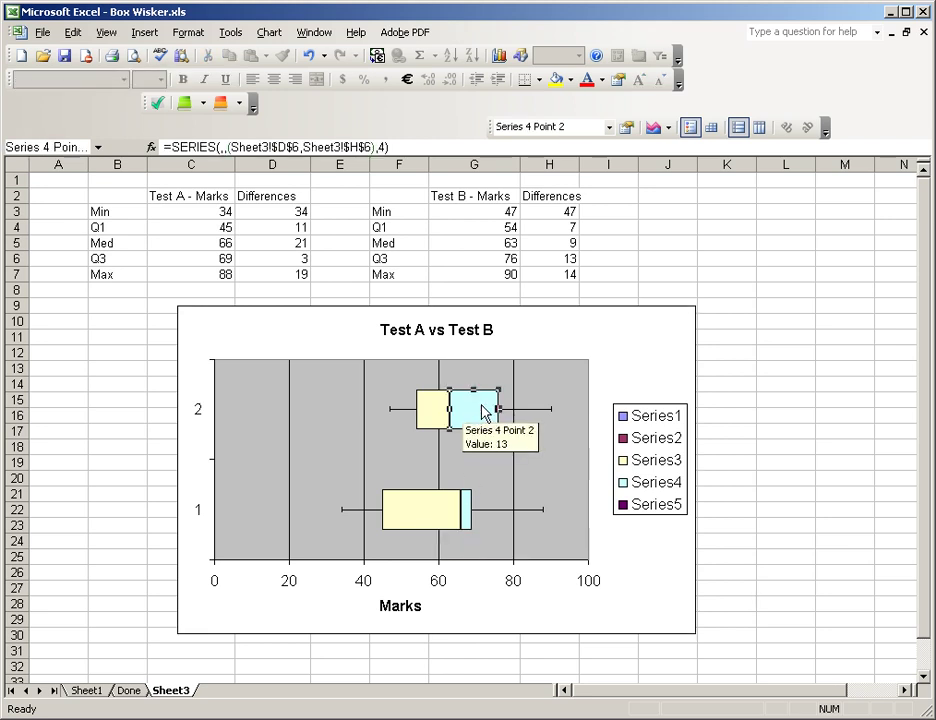
{"action": "right_click", "coordinate": [481, 415]}
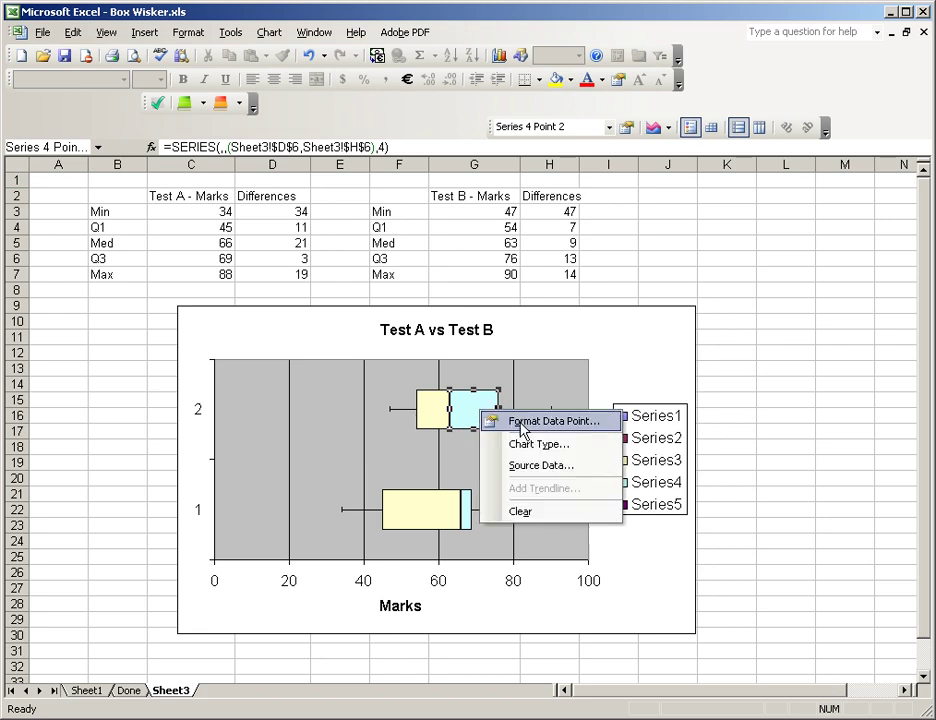
{"action": "left_click", "coordinate": [522, 422]}
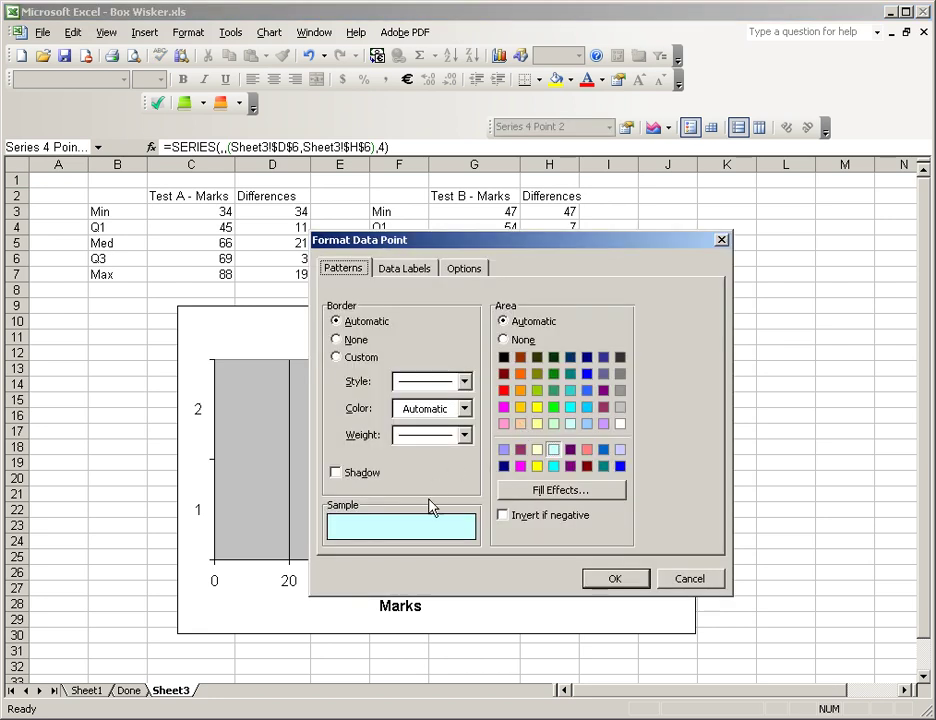
{"action": "left_click", "coordinate": [537, 424]}
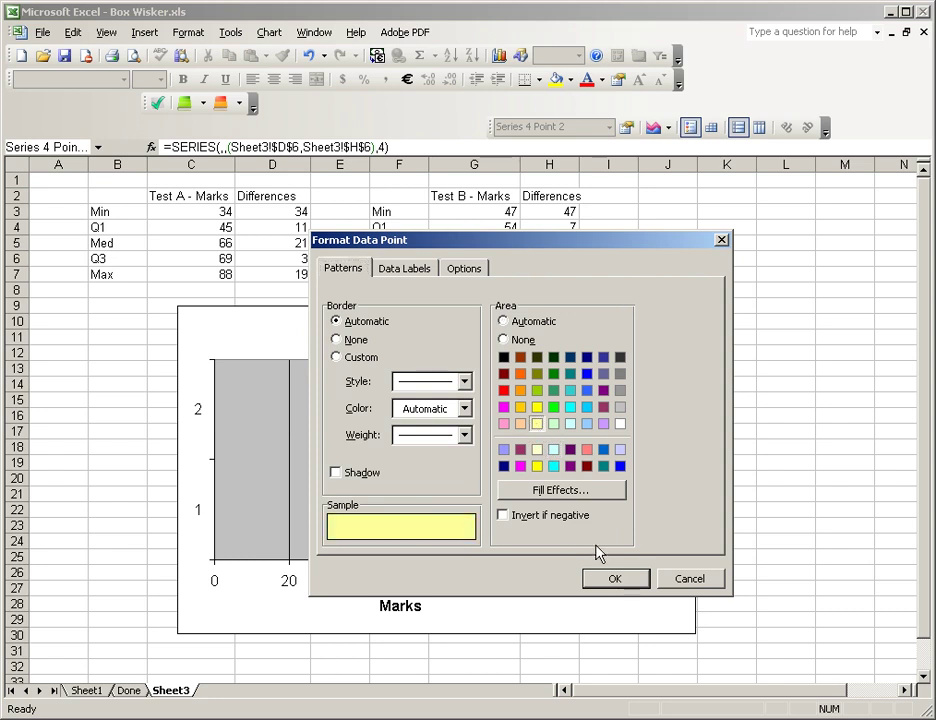
{"action": "left_click", "coordinate": [615, 582]}
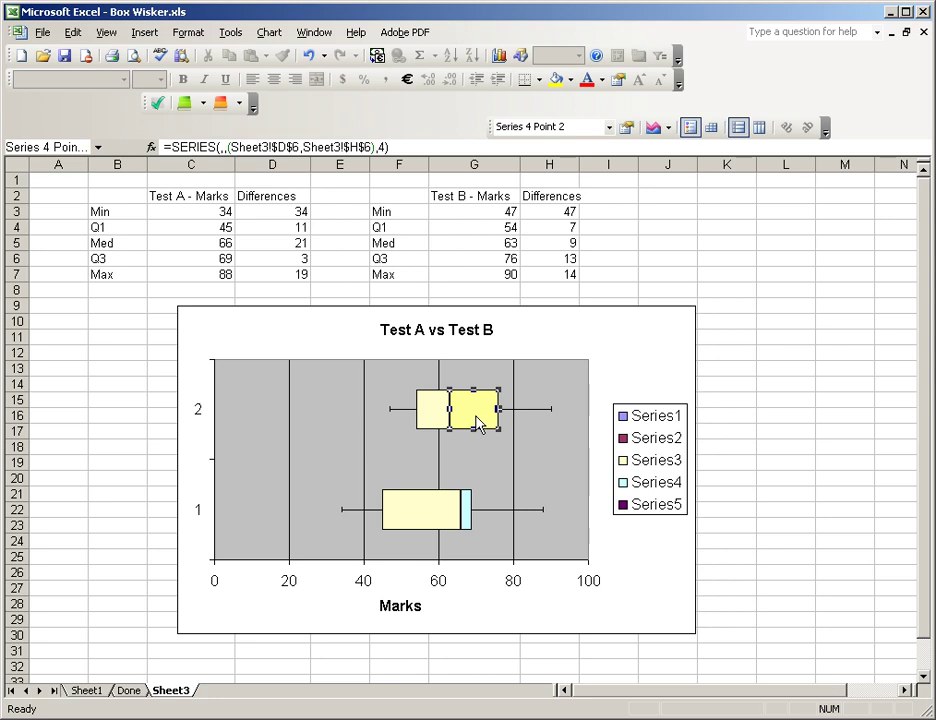
Reformat the recoloured box, briefly trying peach, then keep it light yellow and deselect
{"action": "right_click", "coordinate": [478, 424]}
{"action": "left_click", "coordinate": [510, 427]}
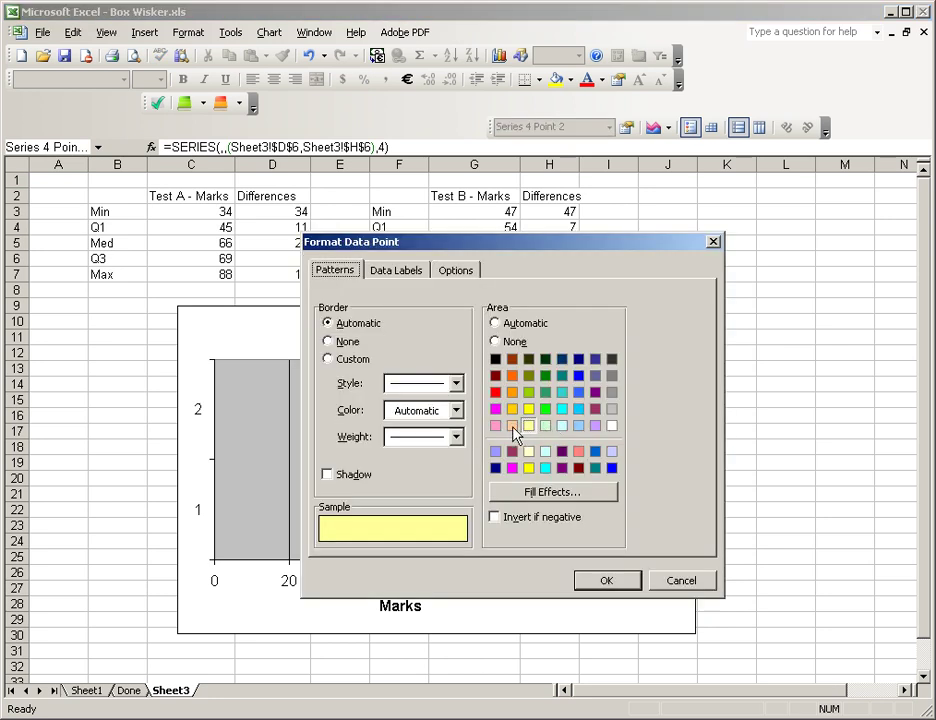
{"action": "left_click", "coordinate": [513, 427]}
{"action": "left_click", "coordinate": [530, 453]}
{"action": "left_click", "coordinate": [588, 582]}
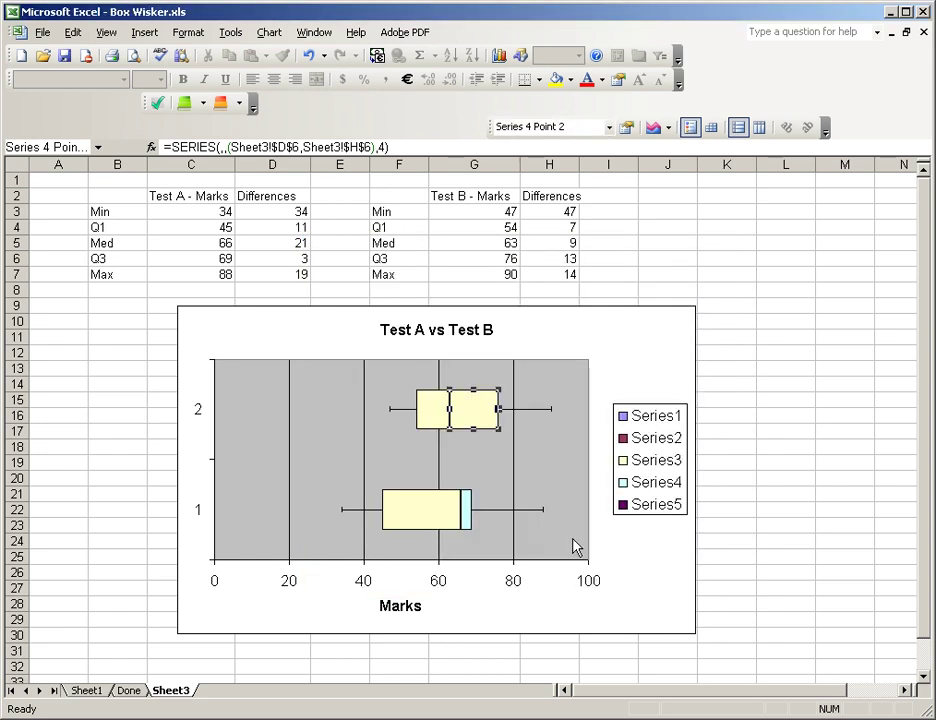
{"action": "left_click", "coordinate": [455, 445]}
Fill the lower Series 3 box light turquoise, then select the plot area and chart
{"action": "left_click", "coordinate": [430, 508]}
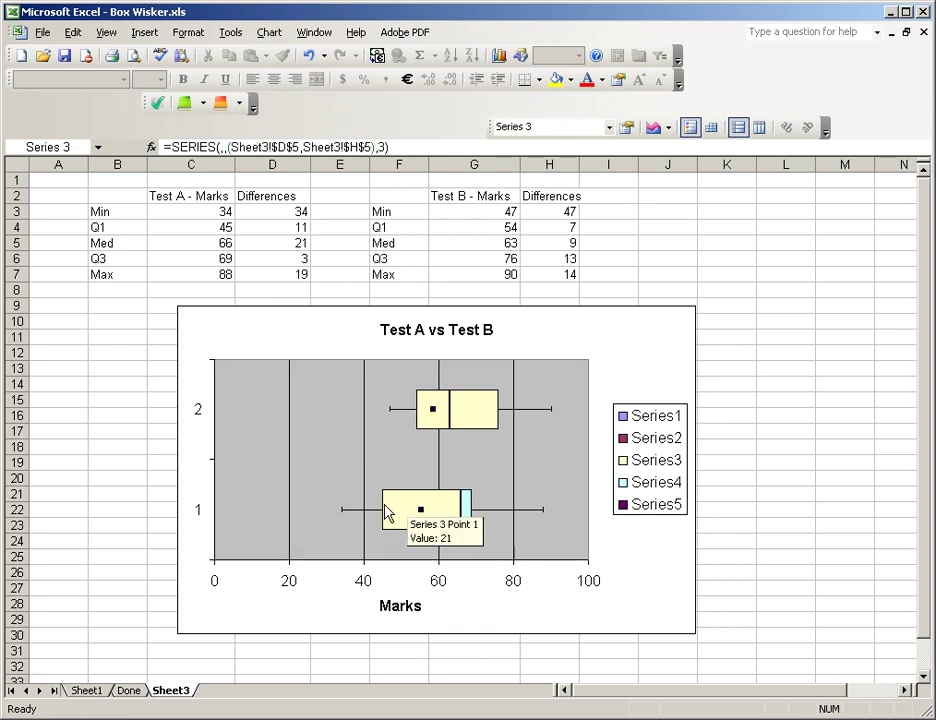
{"action": "left_click", "coordinate": [416, 524]}
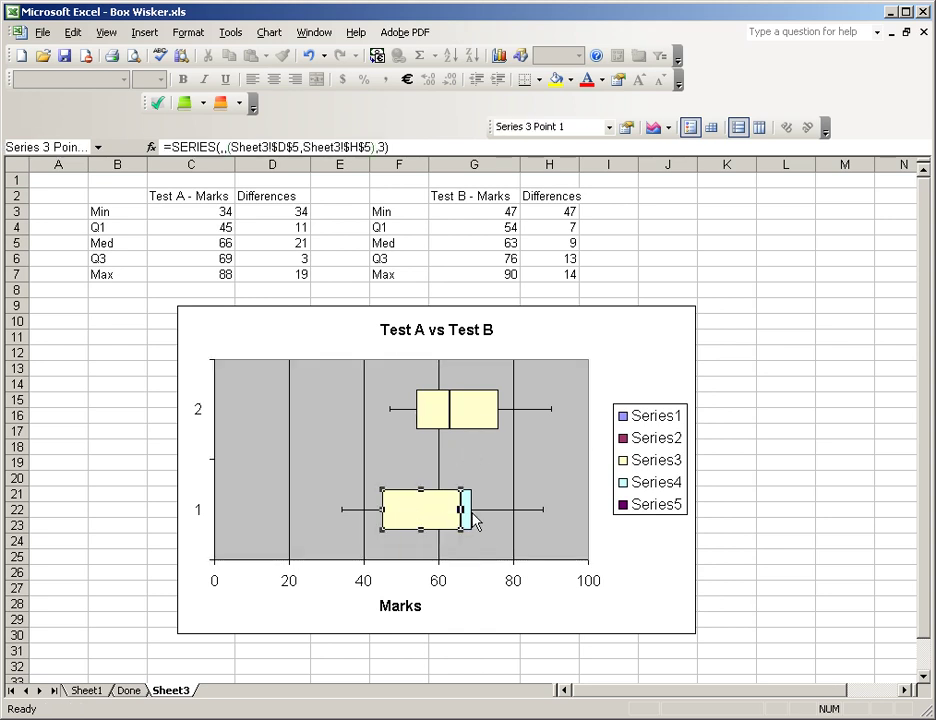
{"action": "right_click", "coordinate": [445, 519]}
{"action": "left_click", "coordinate": [472, 524]}
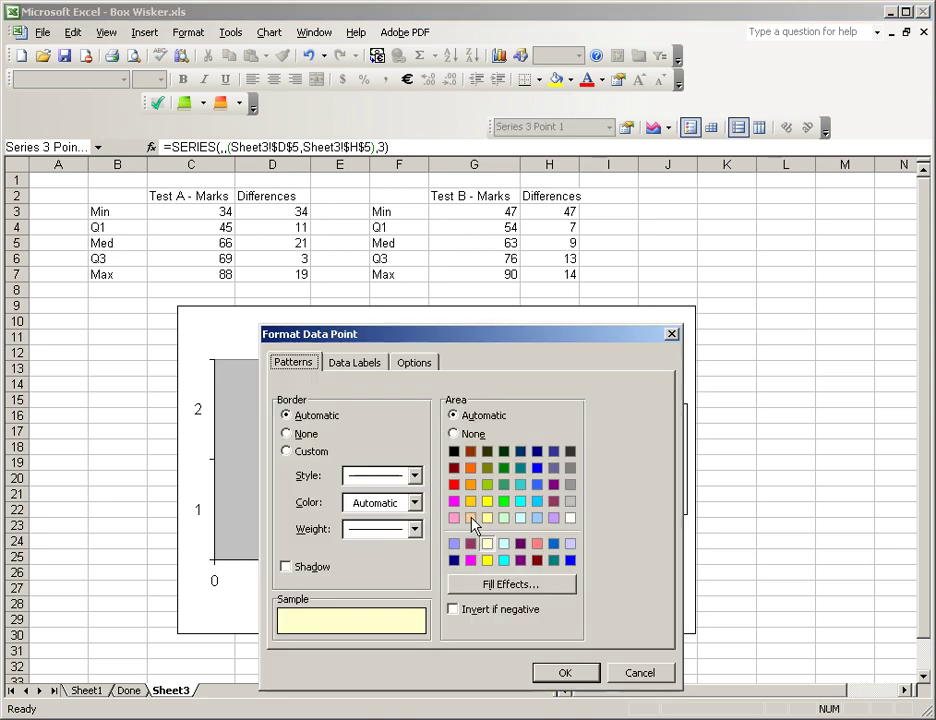
{"action": "left_click", "coordinate": [503, 545]}
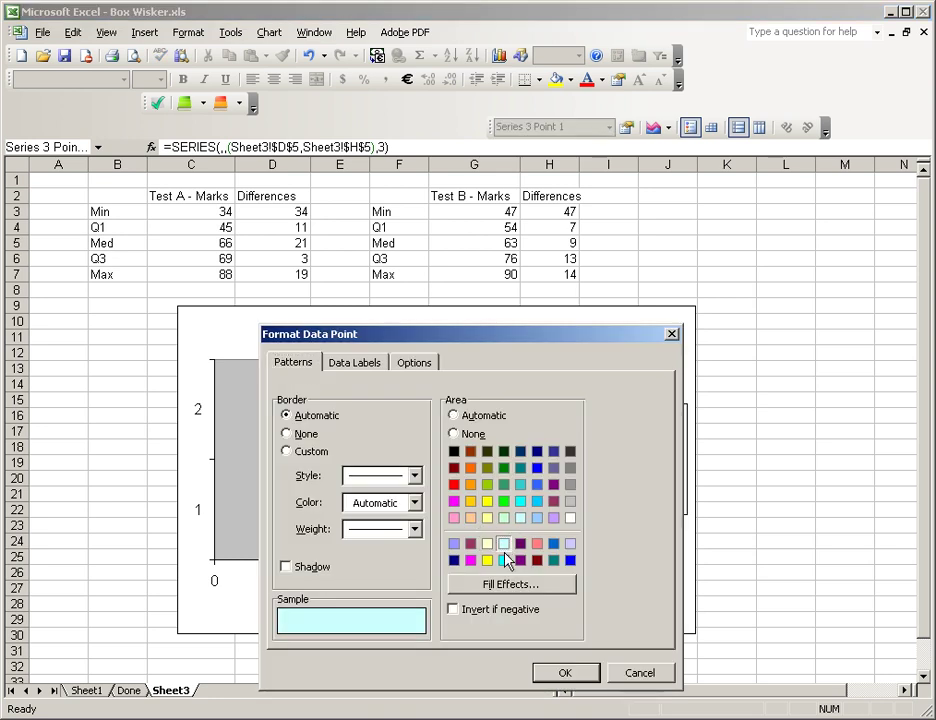
{"action": "left_click", "coordinate": [566, 673]}
{"action": "left_click", "coordinate": [510, 525]}
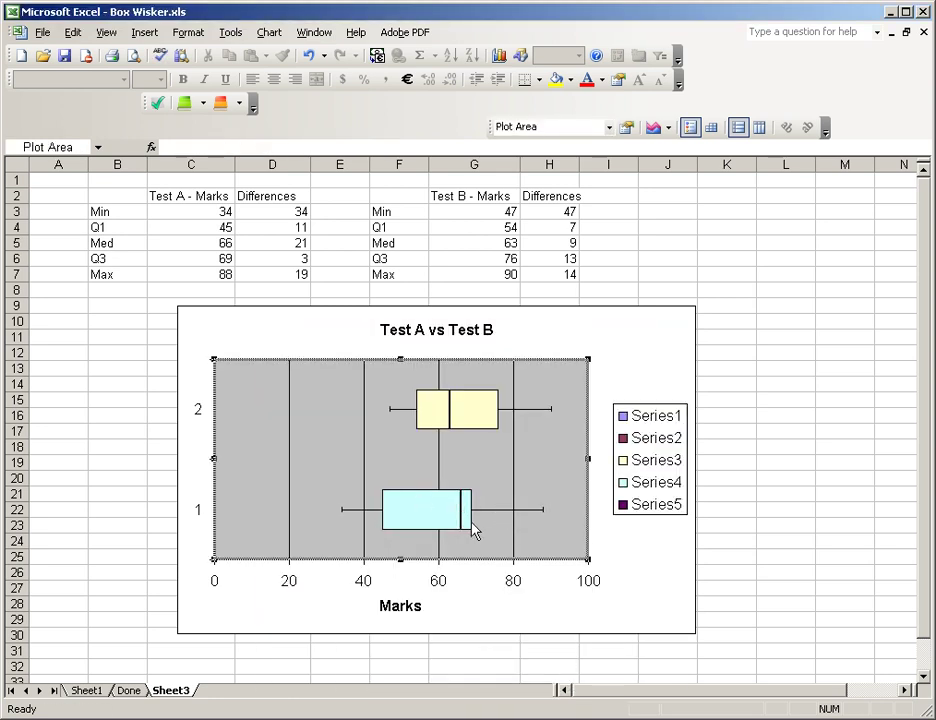
{"action": "left_click", "coordinate": [631, 375]}
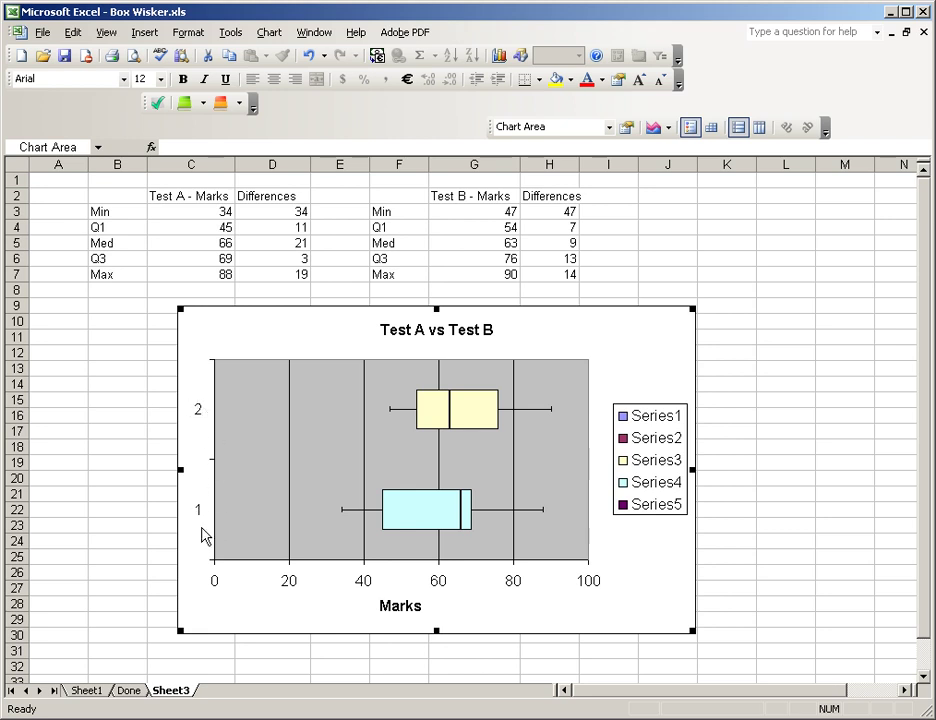
Remove the category axis tick marks, labels and line, then undo that formatting
{"action": "left_click", "coordinate": [201, 417]}
{"action": "right_click", "coordinate": [199, 417]}
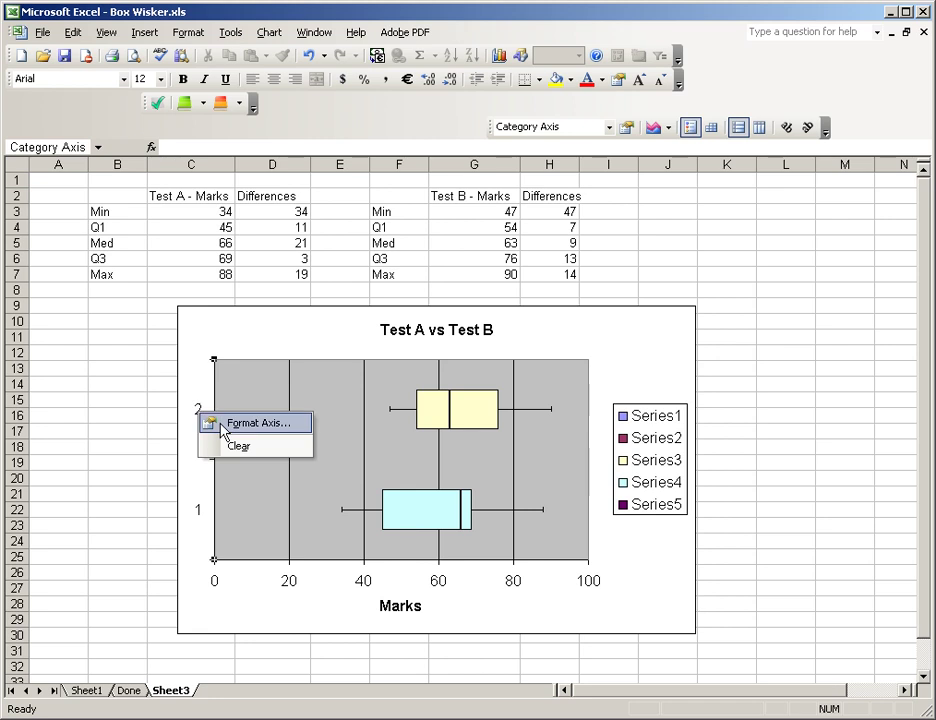
{"action": "left_click", "coordinate": [215, 424]}
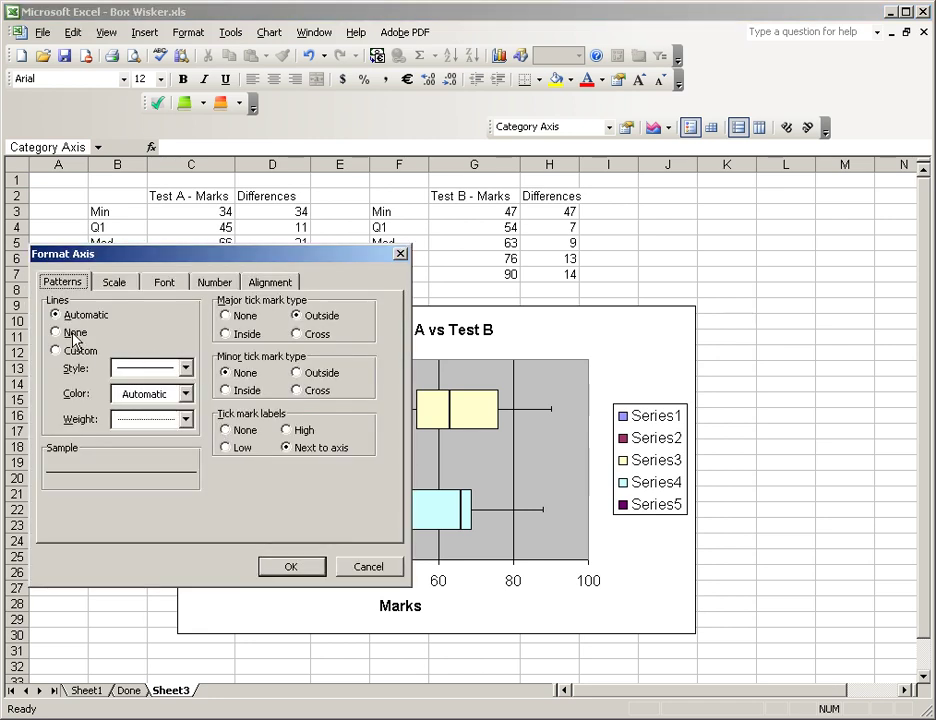
{"action": "left_click", "coordinate": [226, 316]}
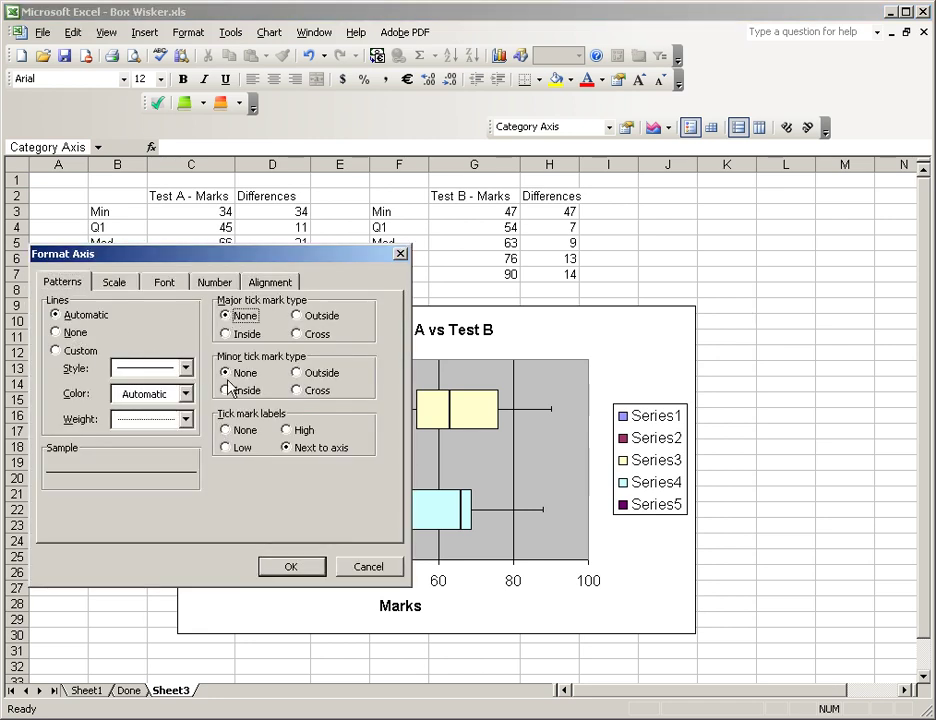
{"action": "left_click", "coordinate": [226, 430]}
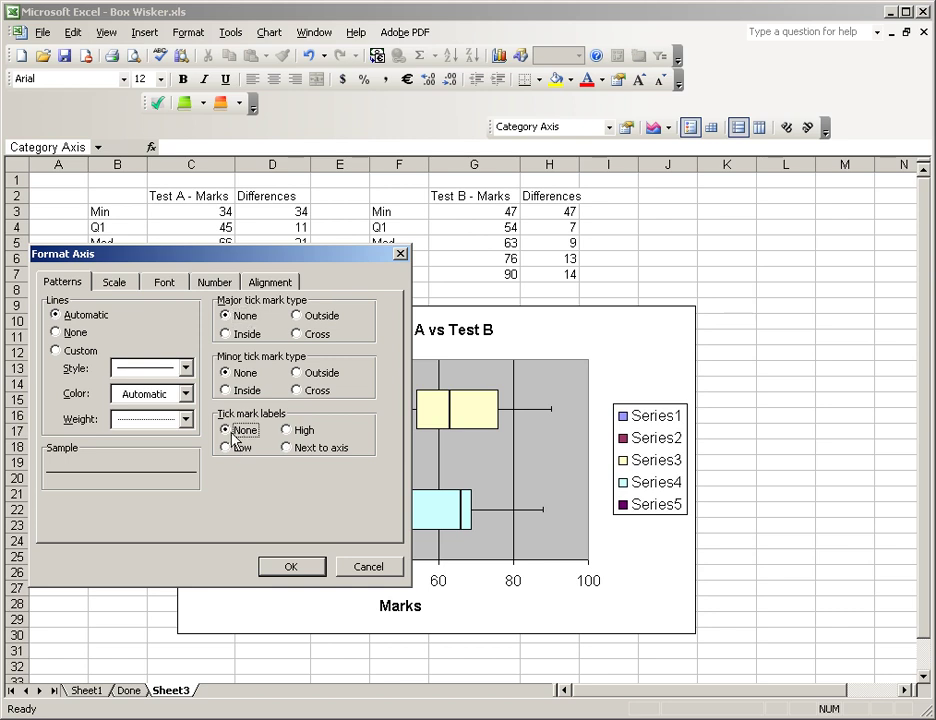
{"action": "left_click", "coordinate": [72, 335]}
{"action": "left_click", "coordinate": [300, 570]}
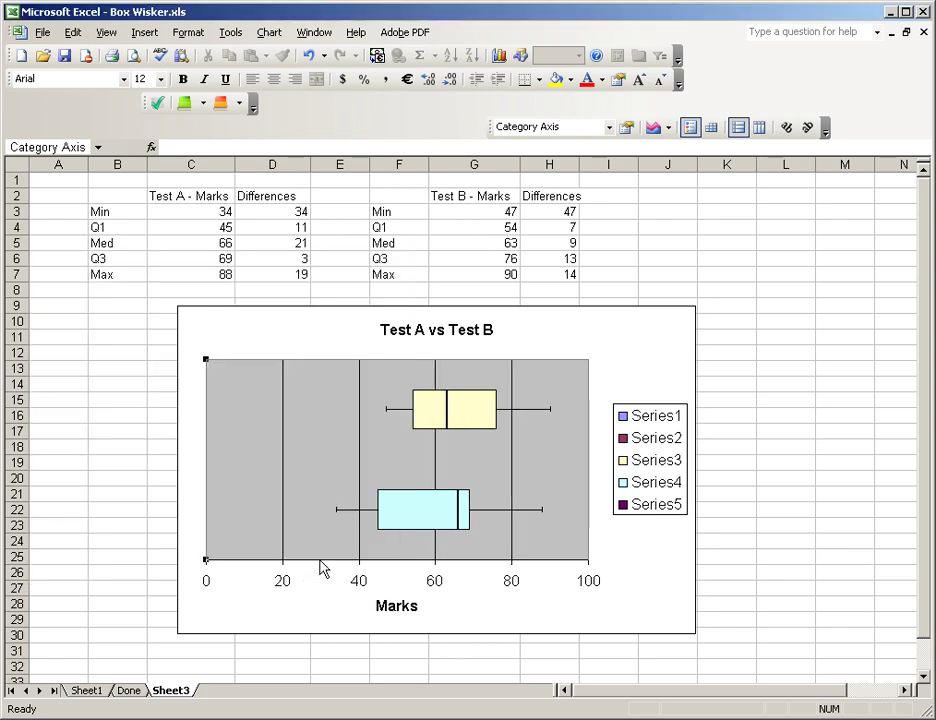
{"action": "left_click", "coordinate": [225, 585]}
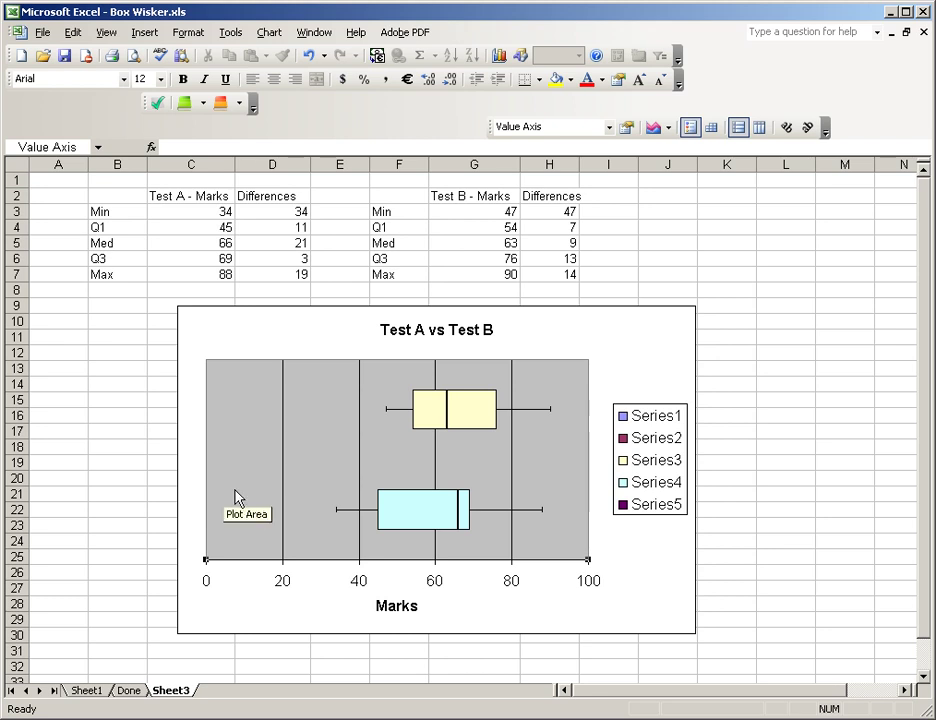
{"action": "key", "text": "ctrl+z"}
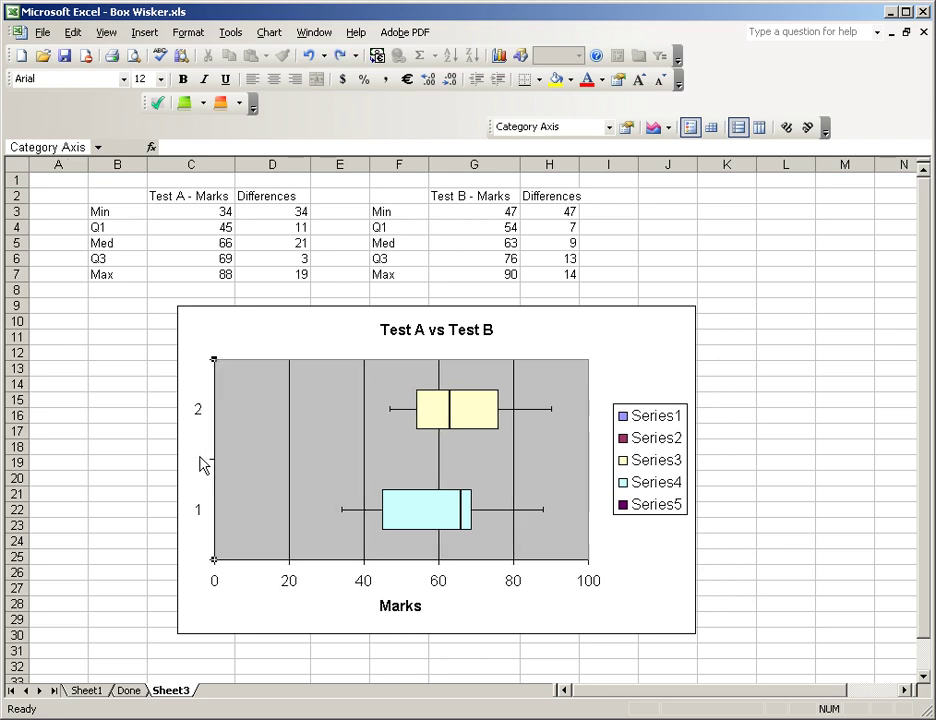
Set the category axis major tick marks and tick mark labels to None
{"action": "right_click", "coordinate": [199, 513]}
{"action": "left_click", "coordinate": [222, 523]}
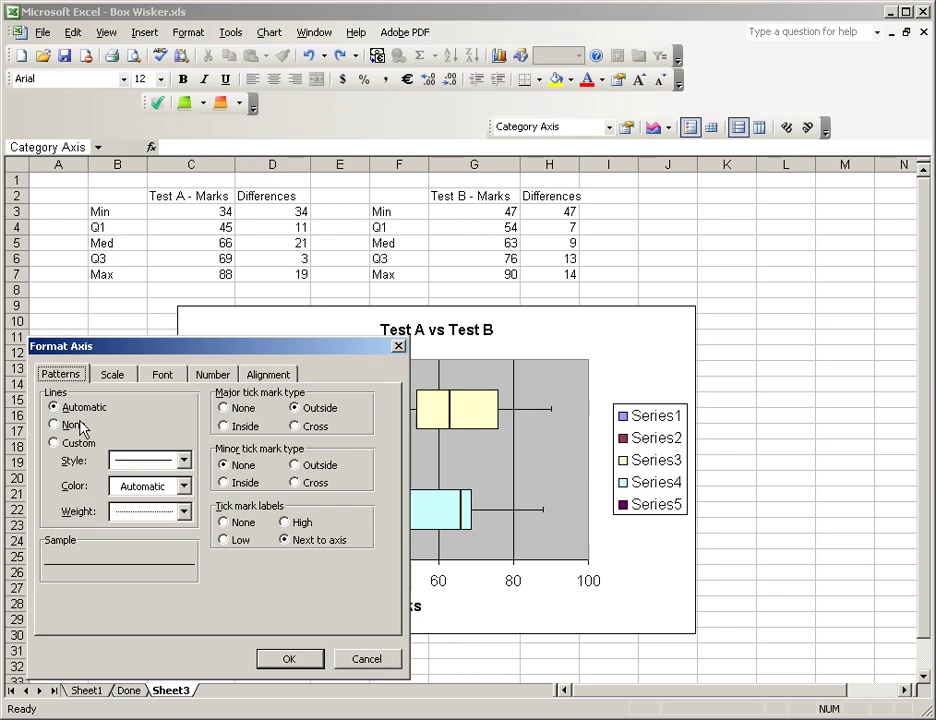
{"action": "left_click", "coordinate": [232, 409]}
{"action": "left_click", "coordinate": [234, 525]}
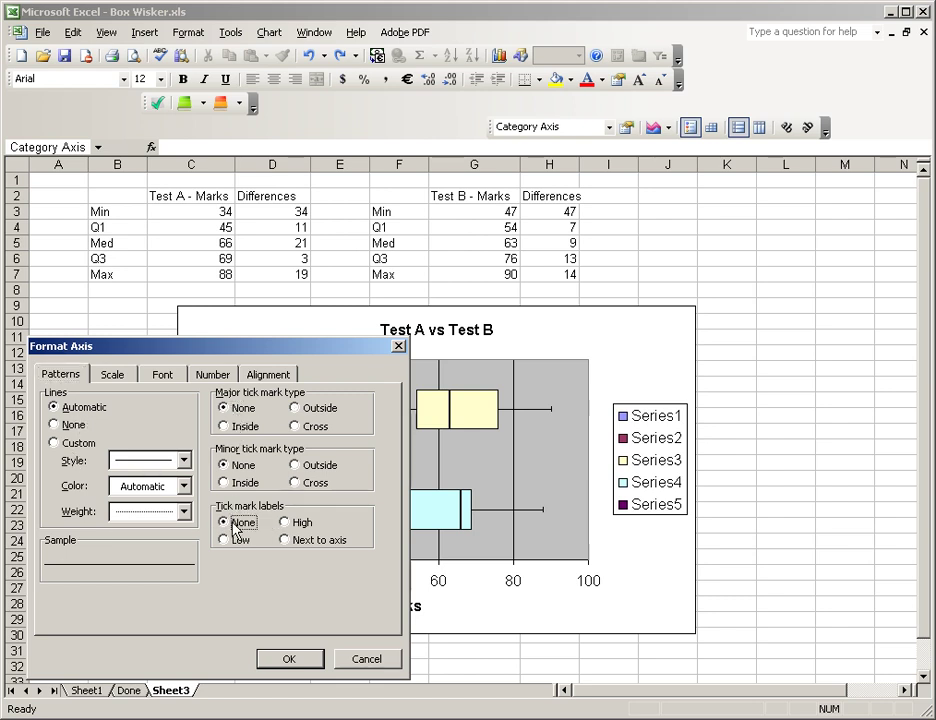
{"action": "left_click", "coordinate": [289, 658]}
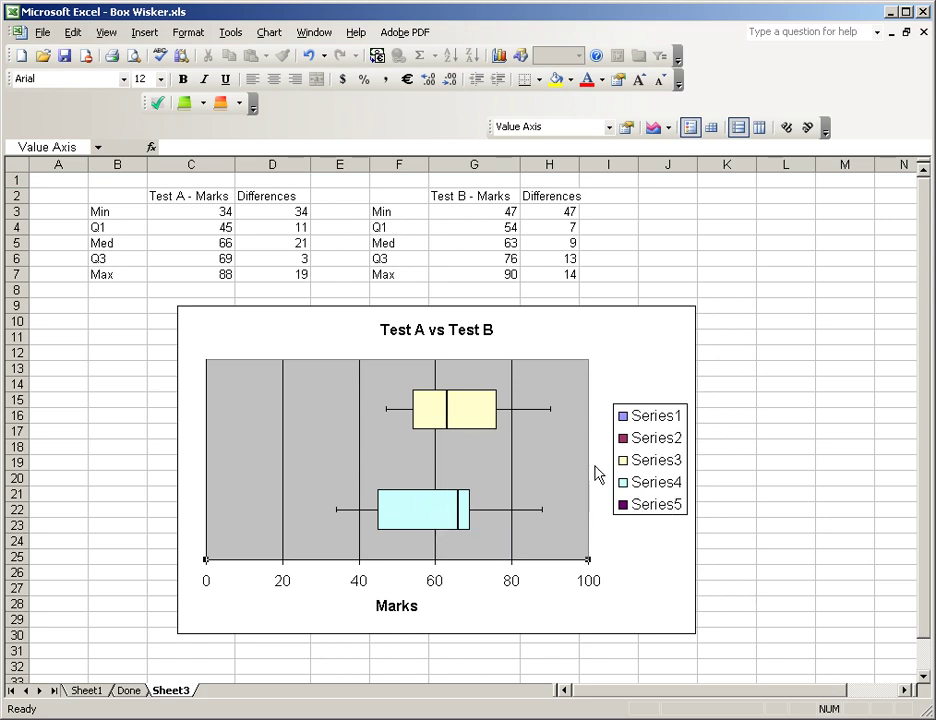
Delete the Series1, Series2 and Series5 entries from the chart legend
{"action": "left_click", "coordinate": [648, 421]}
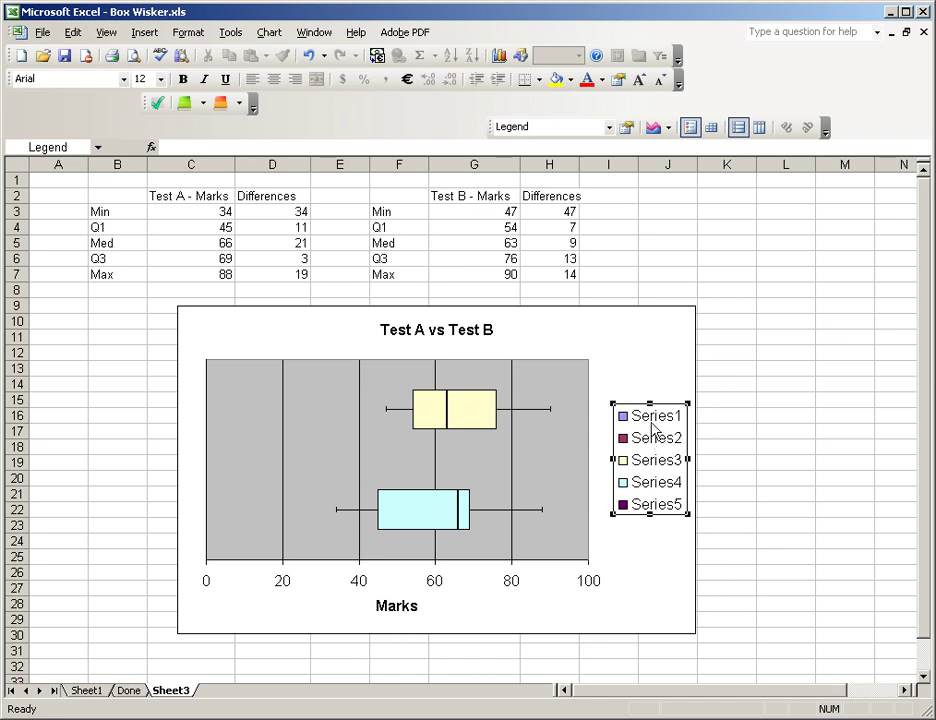
{"action": "left_click", "coordinate": [653, 422]}
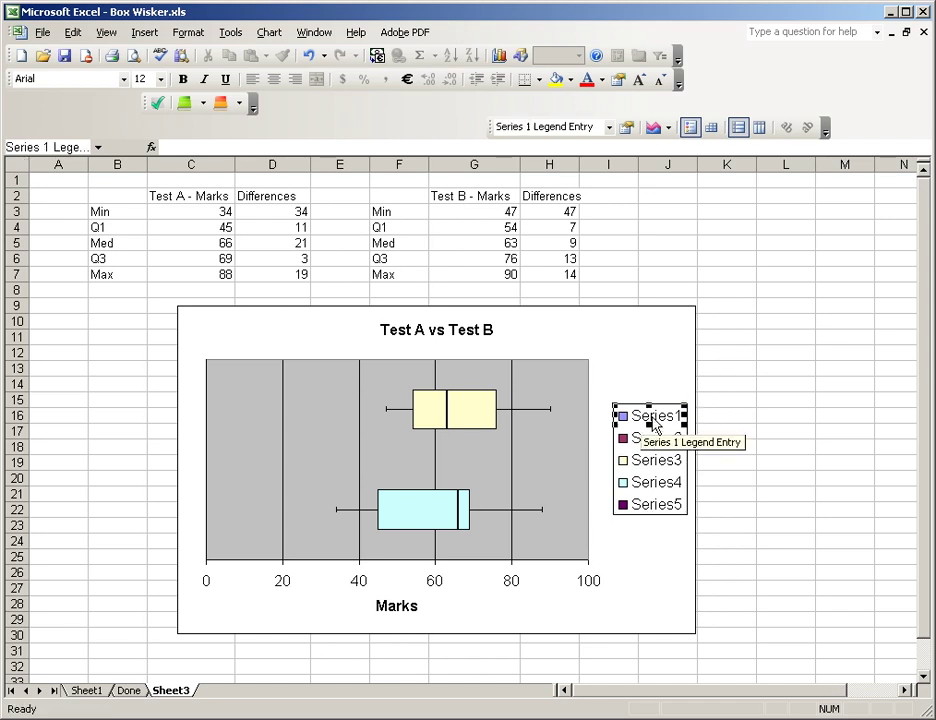
{"action": "key", "text": "Delete"}
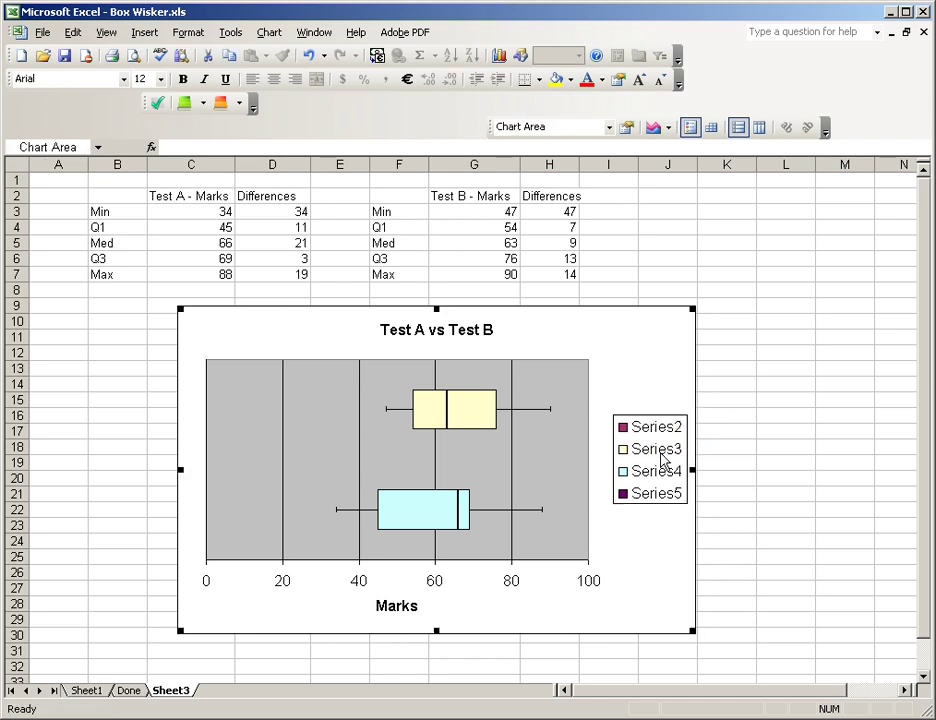
{"action": "left_click", "coordinate": [655, 438]}
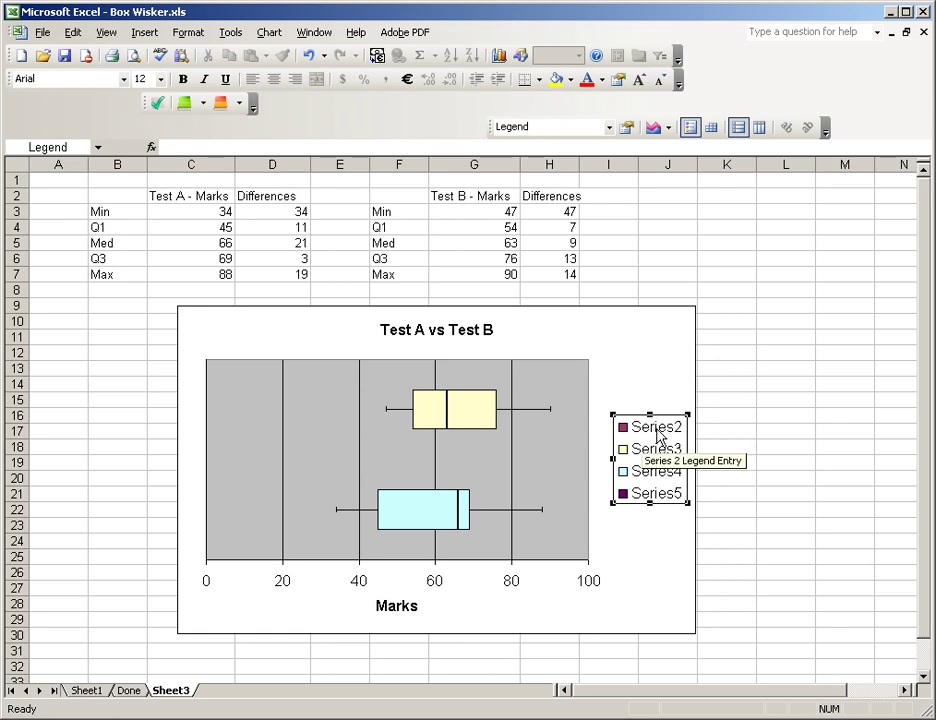
{"action": "left_click", "coordinate": [658, 434]}
{"action": "key", "text": "Delete"}
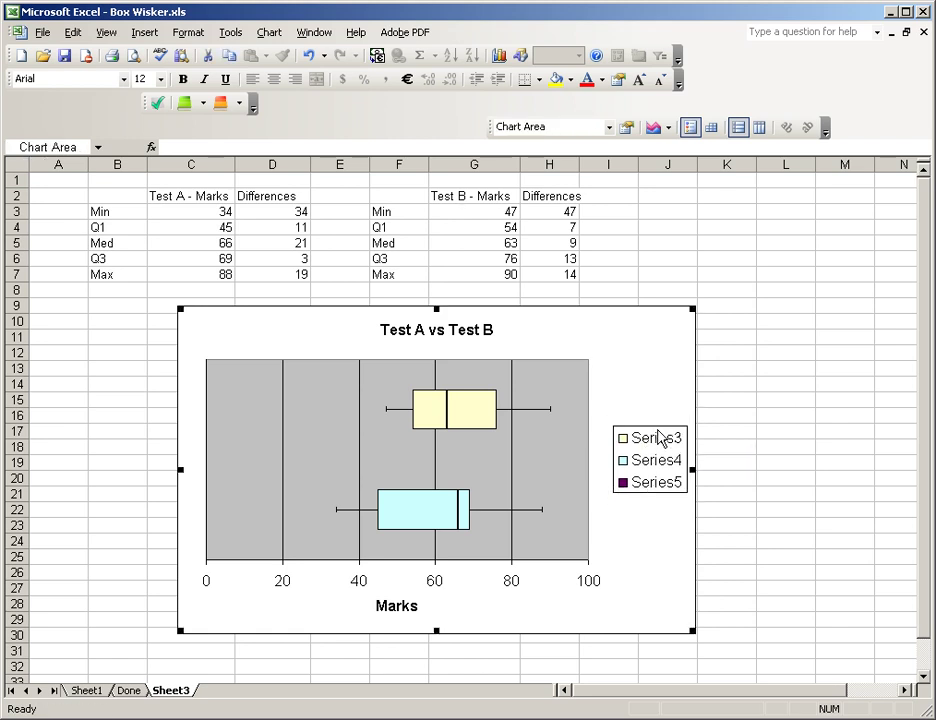
{"action": "left_click", "coordinate": [658, 490]}
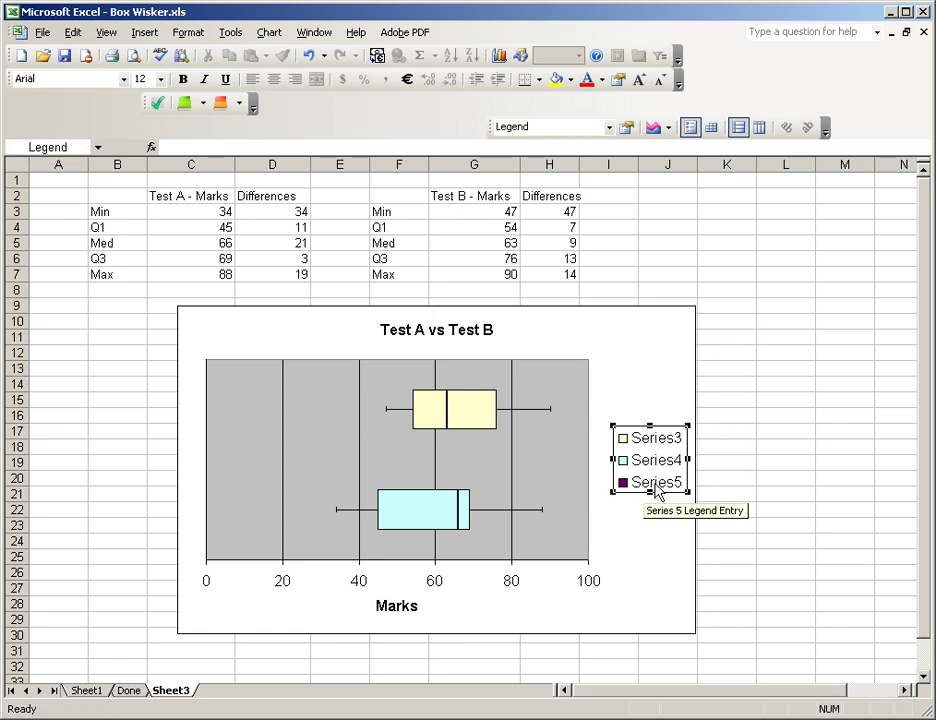
{"action": "left_click", "coordinate": [658, 490]}
{"action": "key", "text": "Delete"}
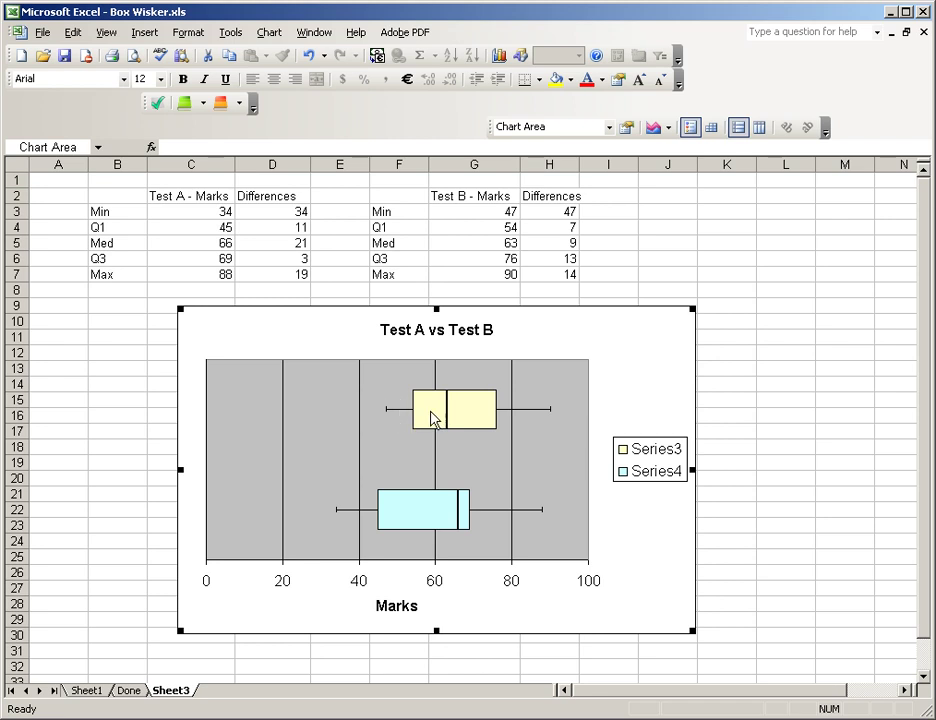
{"action": "mouse_move", "coordinate": [456, 408]}
In Source Data, name Series3 'Test B' and Series4 'Test A'
{"action": "right_click", "coordinate": [640, 368]}
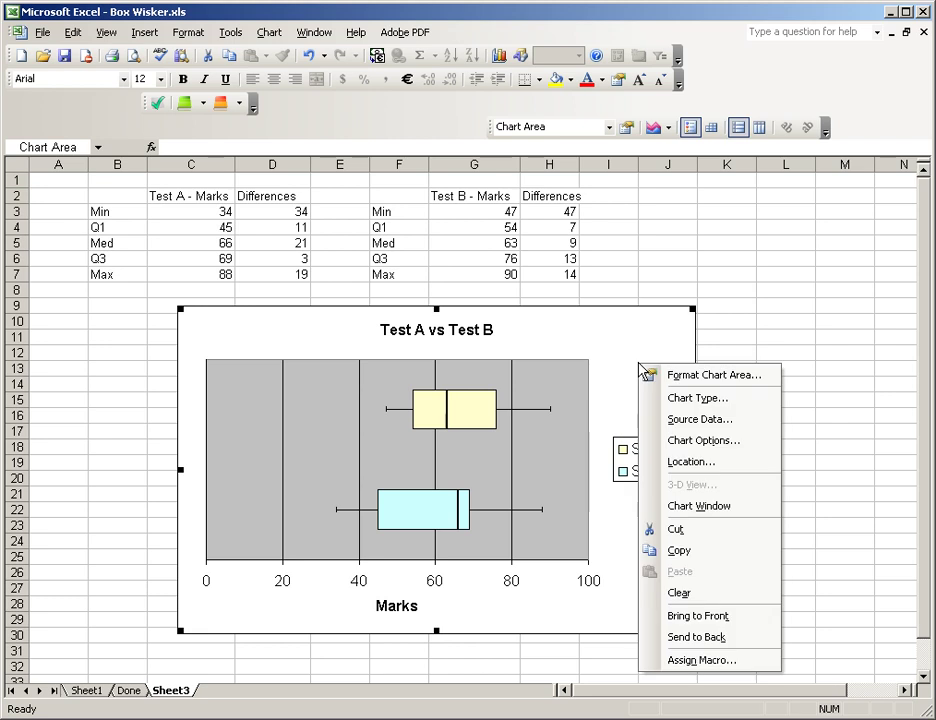
{"action": "left_click", "coordinate": [718, 428]}
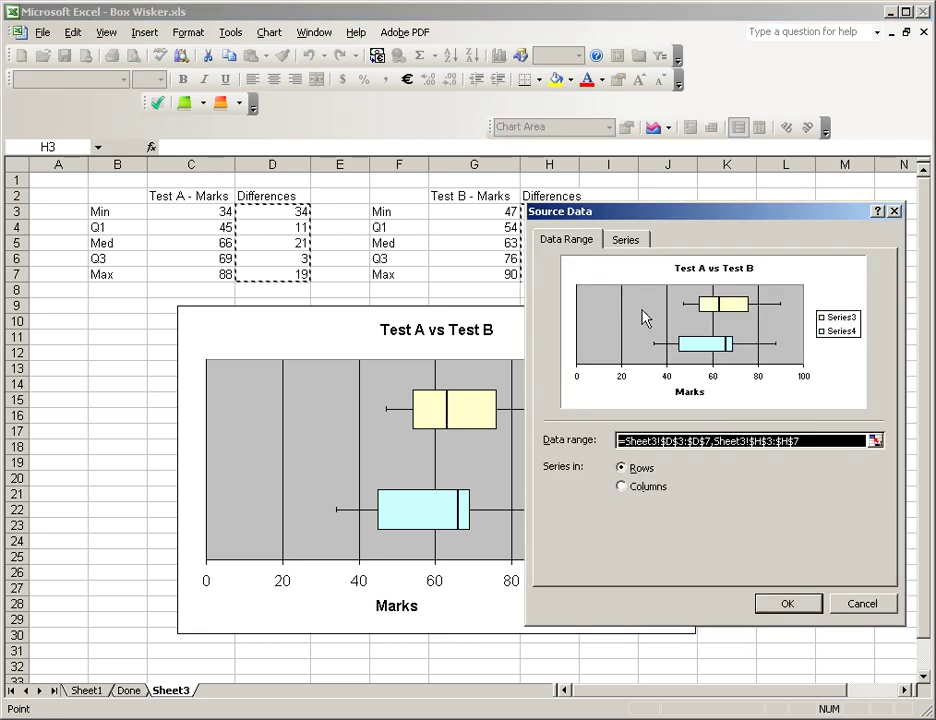
{"action": "left_click", "coordinate": [636, 245]}
{"action": "left_click_drag", "start_coordinate": [641, 219], "coordinate": [807, 217]}
{"action": "left_click", "coordinate": [720, 476]}
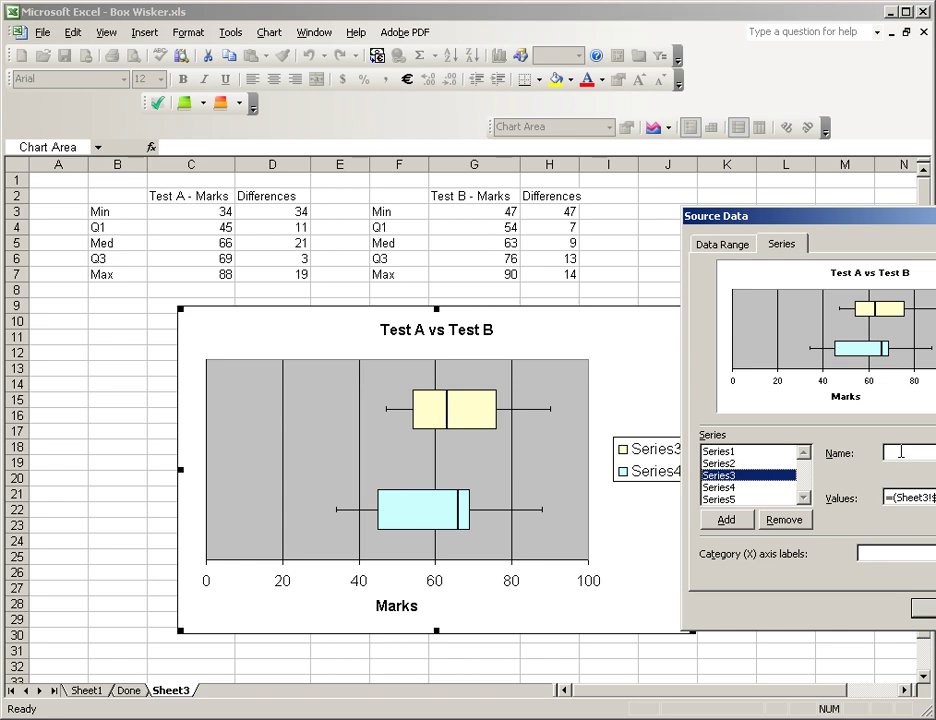
{"action": "left_click_drag", "start_coordinate": [808, 214], "coordinate": [216, 211]}
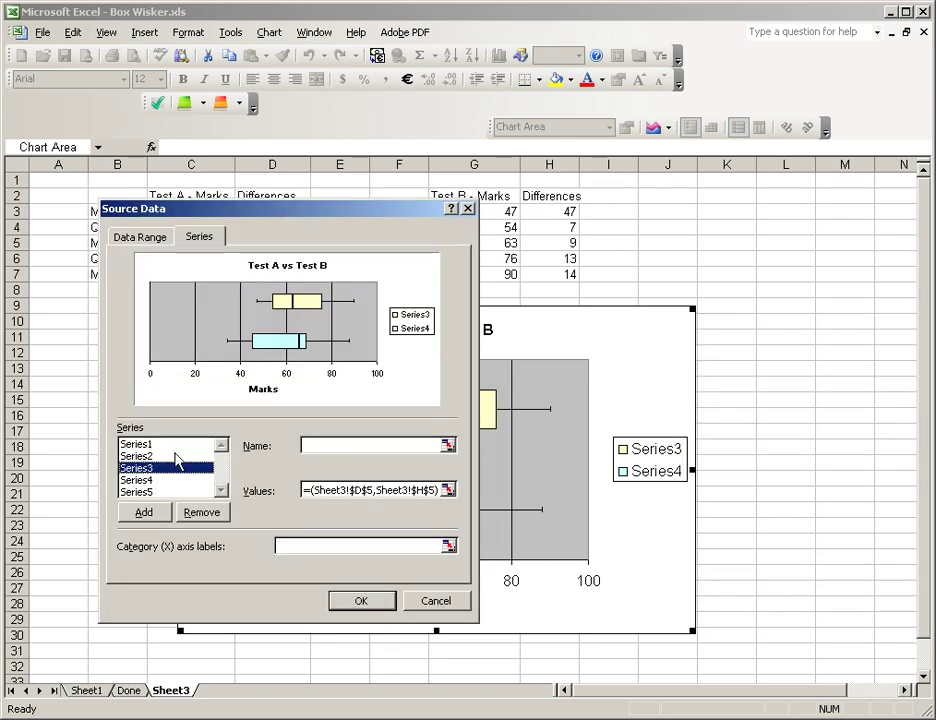
{"action": "left_click", "coordinate": [326, 447]}
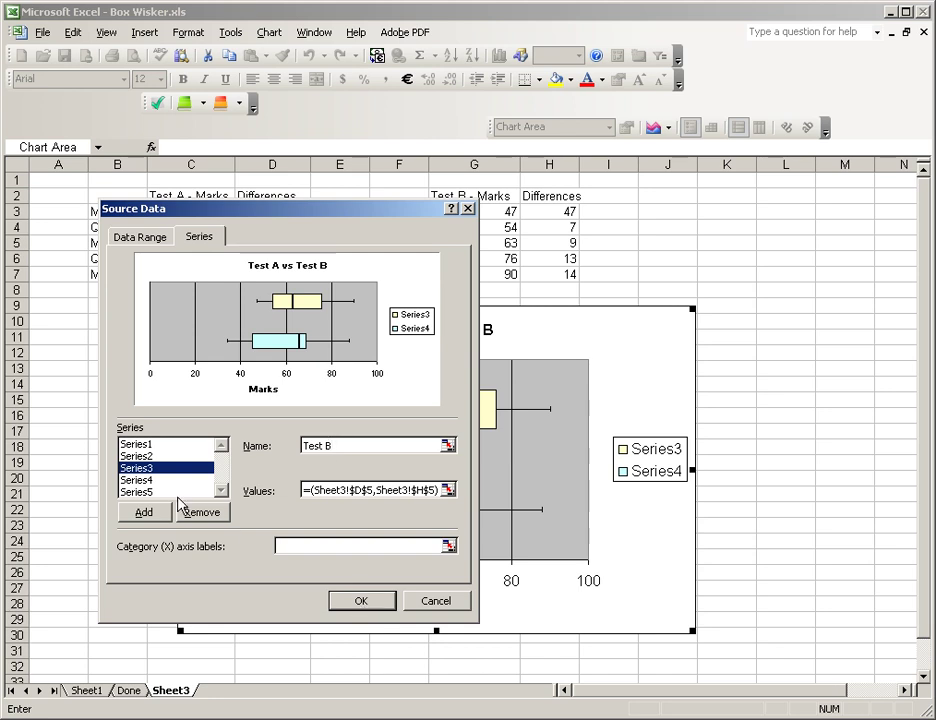
{"action": "left_click", "coordinate": [150, 481]}
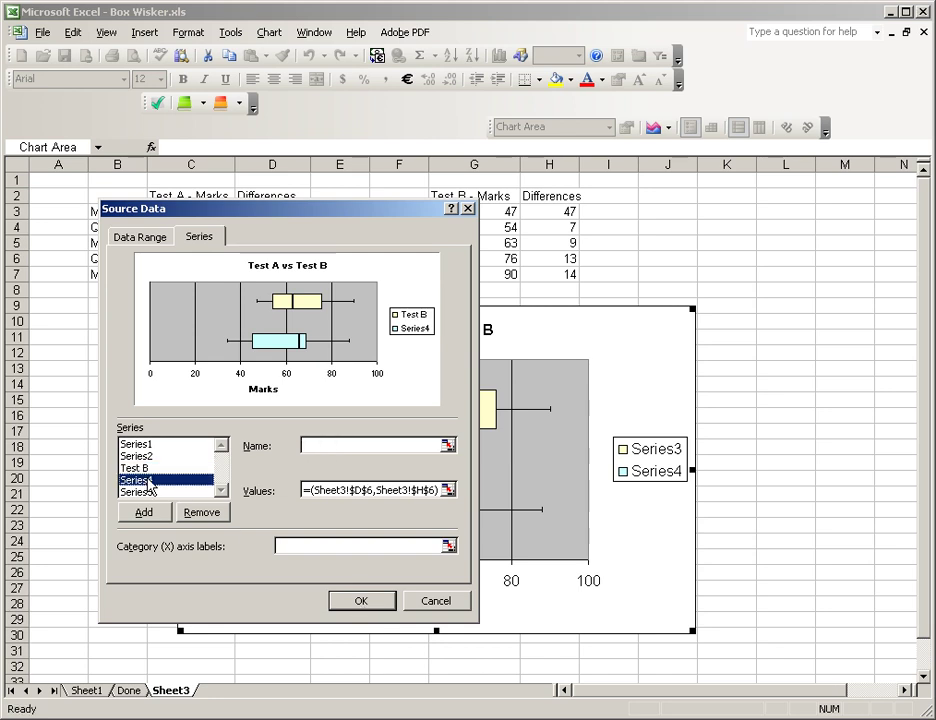
{"action": "left_click", "coordinate": [320, 445]}
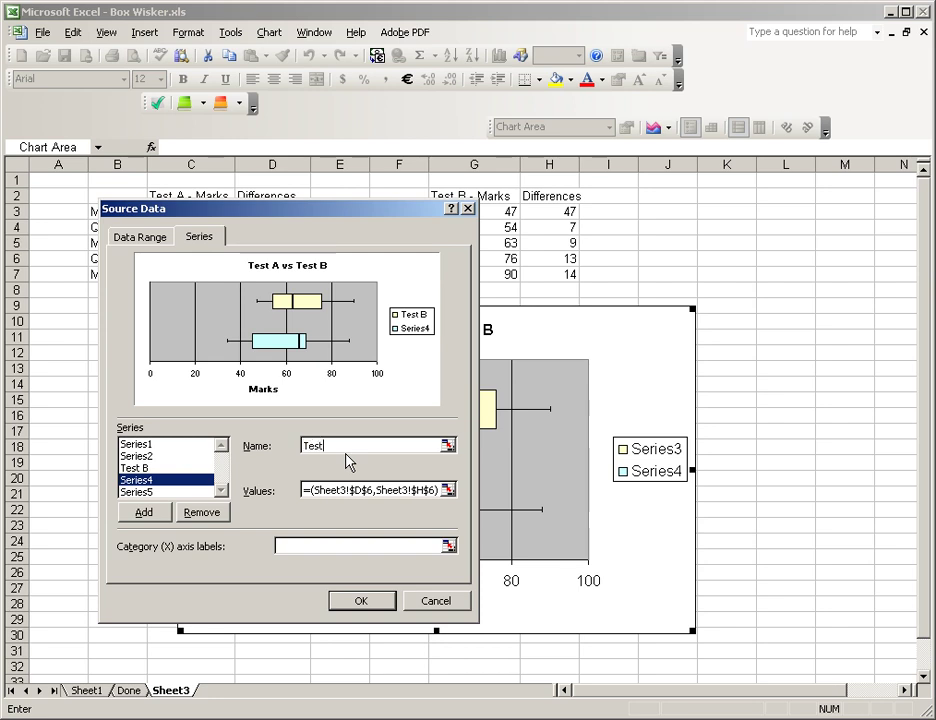
{"action": "type", "text": "Test A"}
{"action": "left_click", "coordinate": [372, 603]}
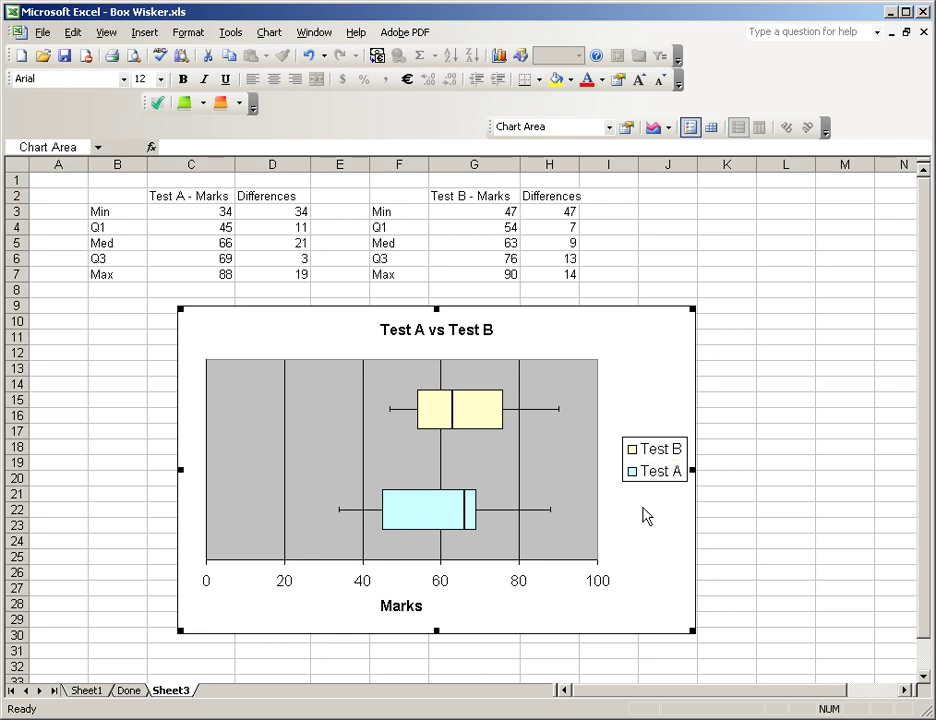
{"action": "left_click", "coordinate": [723, 418]}
{"action": "left_click", "coordinate": [641, 547]}
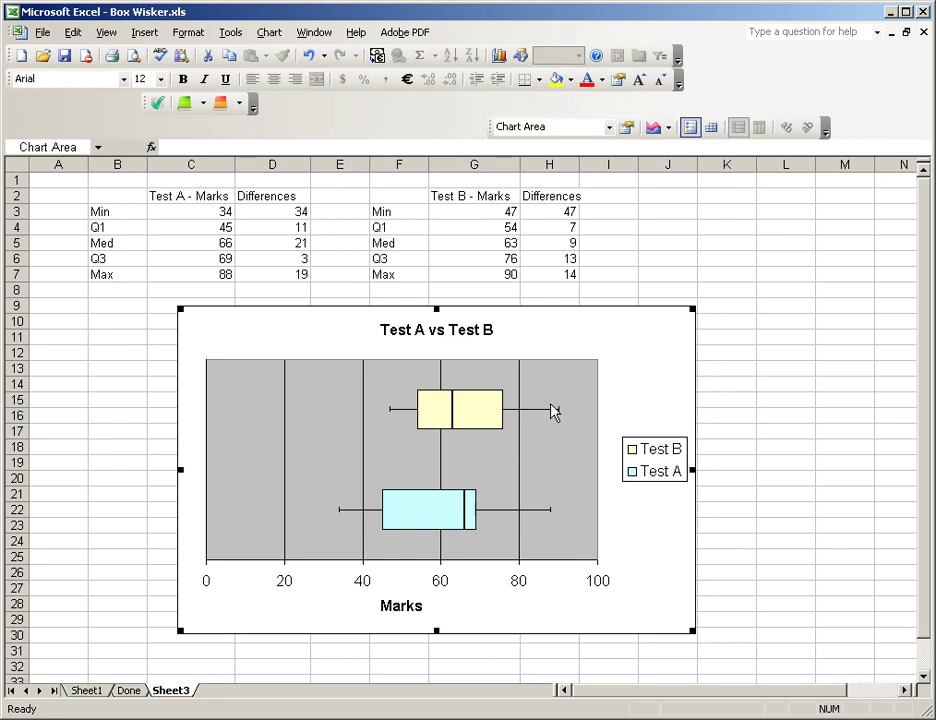